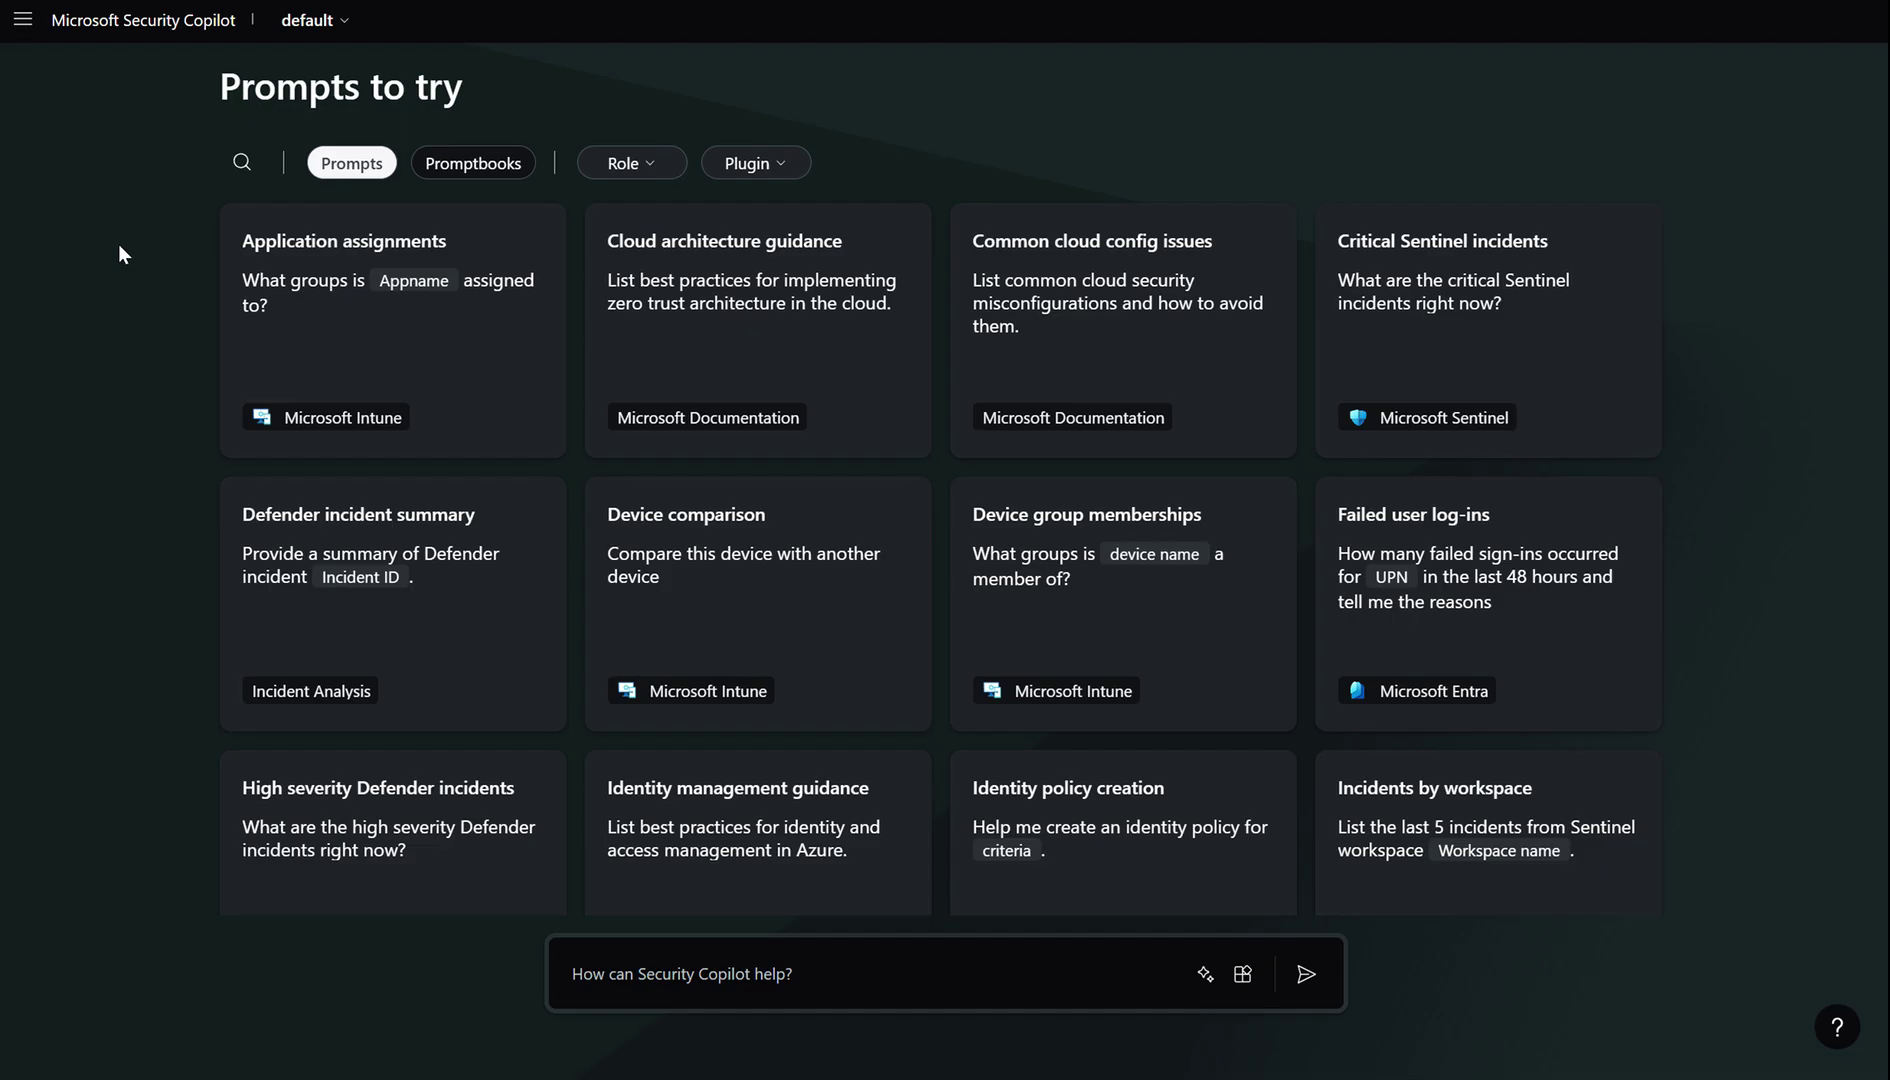
Step: Go to Usage monitoring and highlight the 2 provisioned units in the '0 of 2 units' figure
{"action": "left_click", "coordinate": [24, 28]}
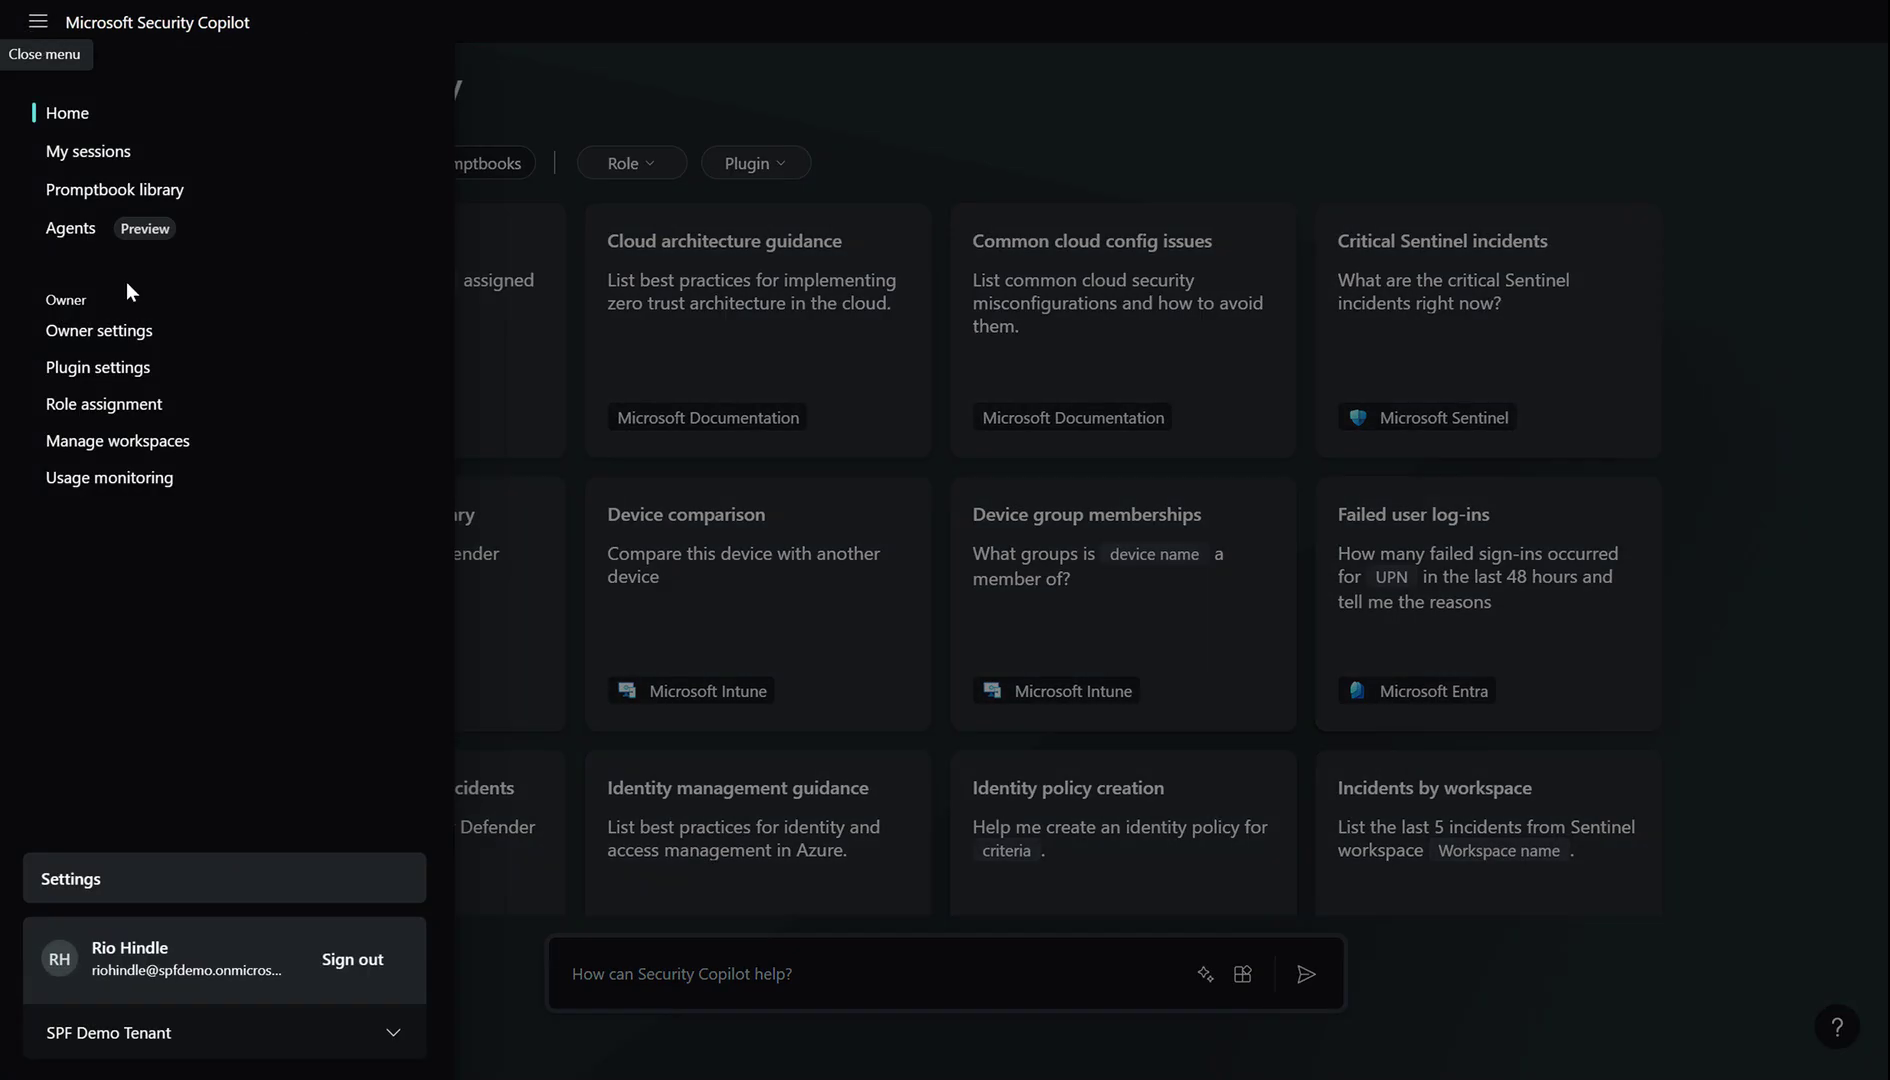
{"action": "left_click", "coordinate": [100, 477]}
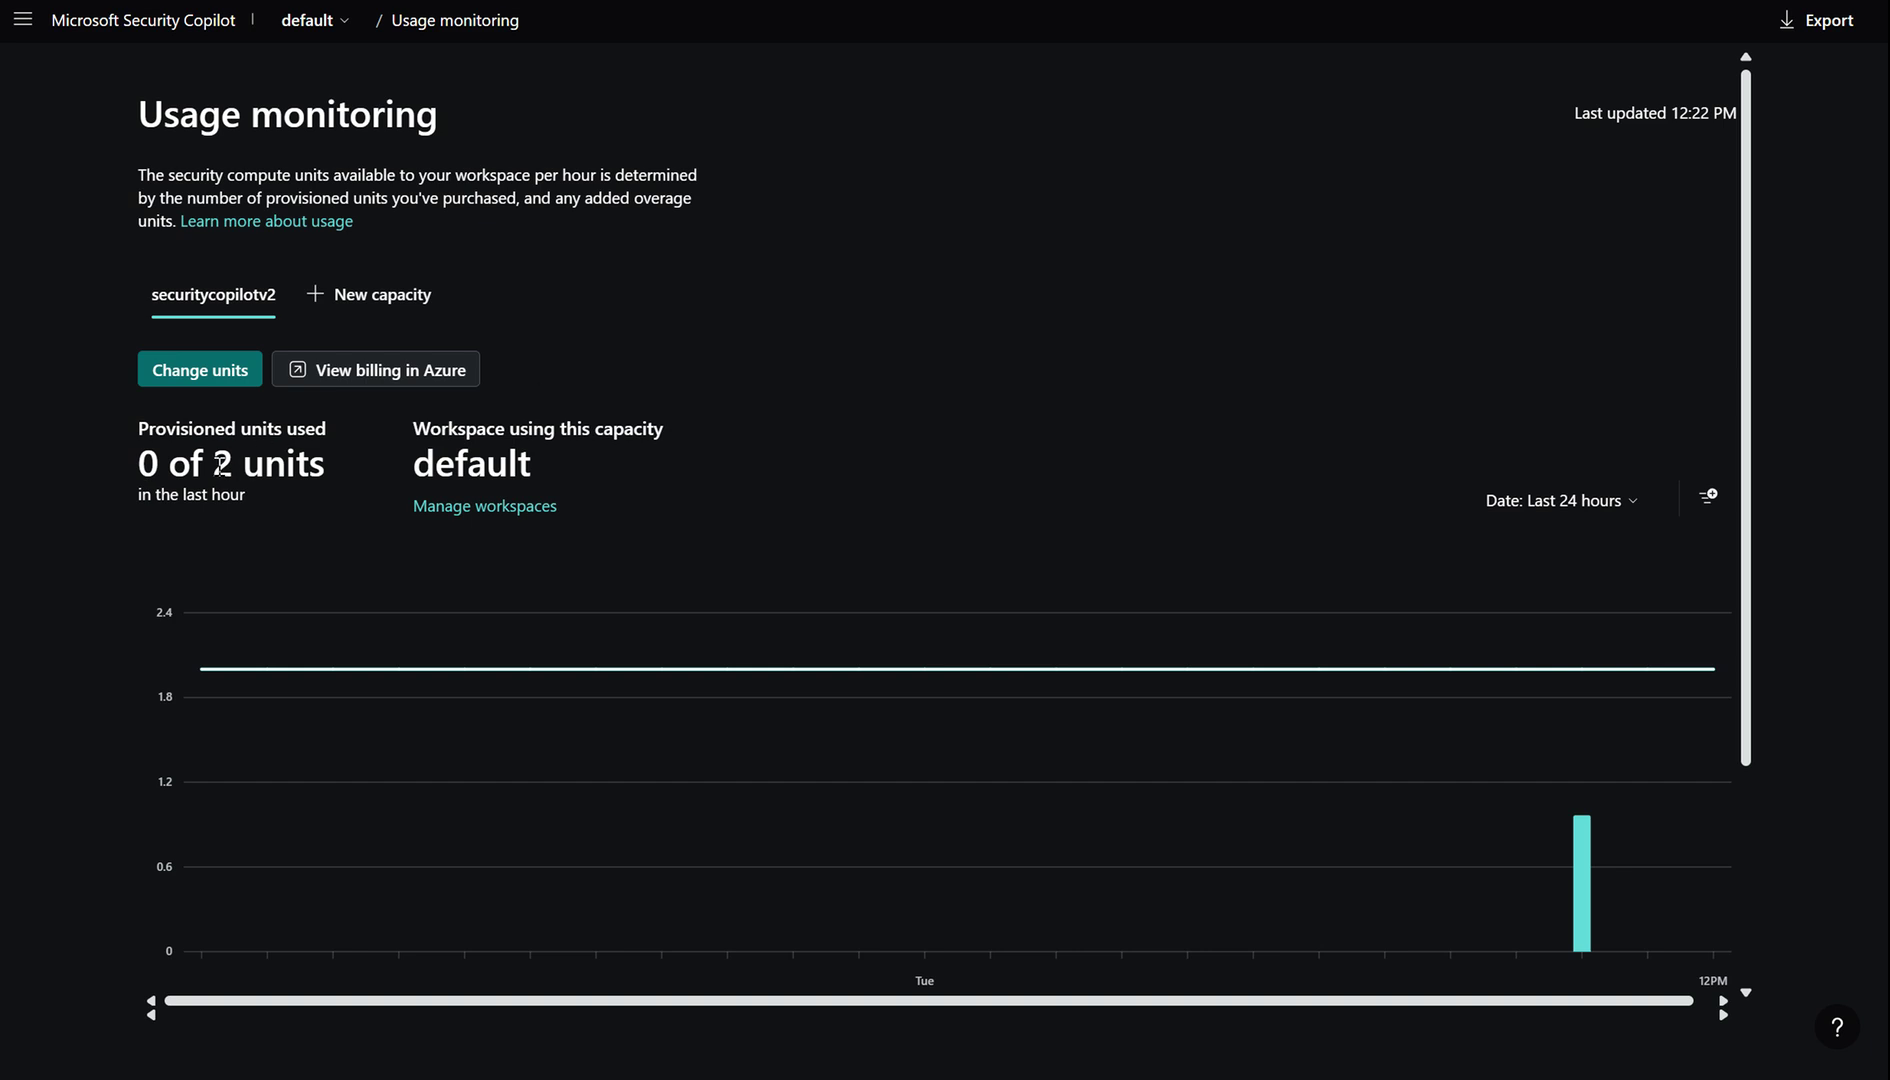
{"action": "left_click_drag", "start_coordinate": [213, 466], "coordinate": [239, 466]}
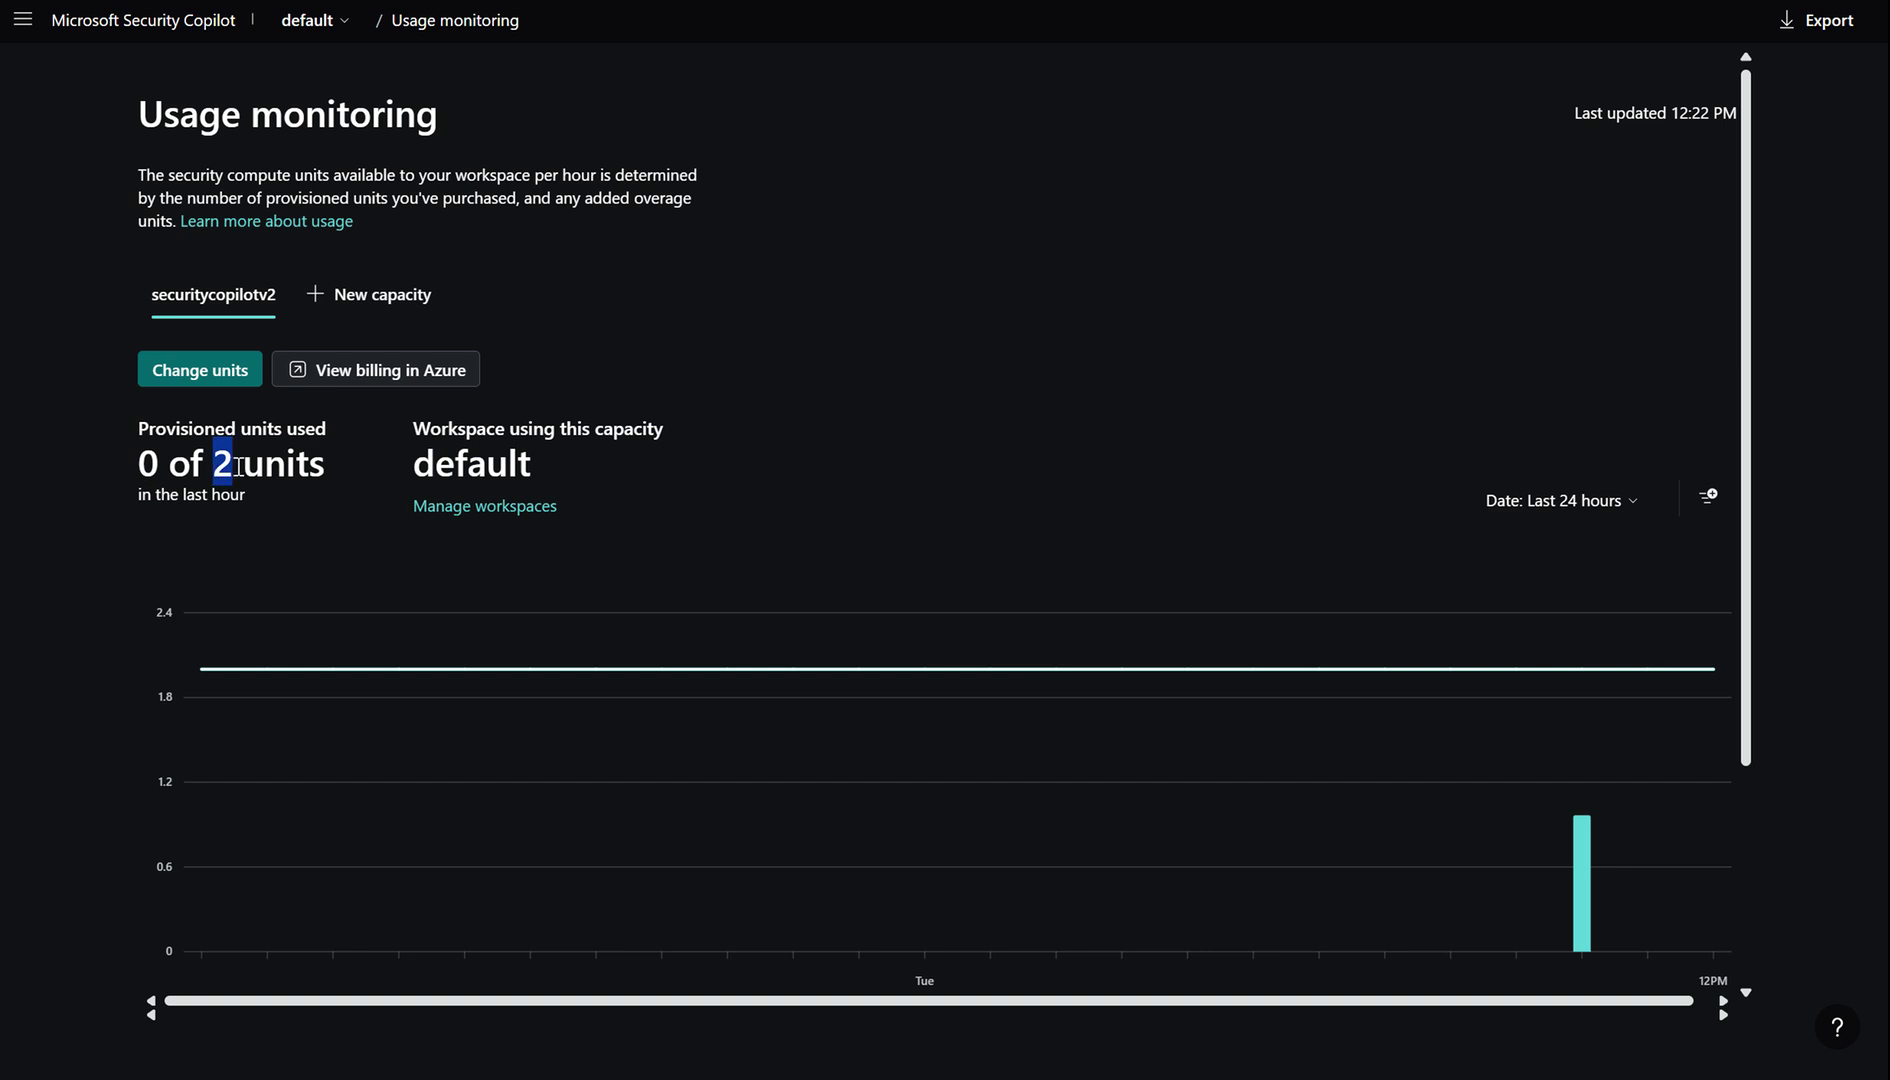
{"action": "left_click", "coordinate": [272, 508]}
{"action": "left_click", "coordinate": [200, 368]}
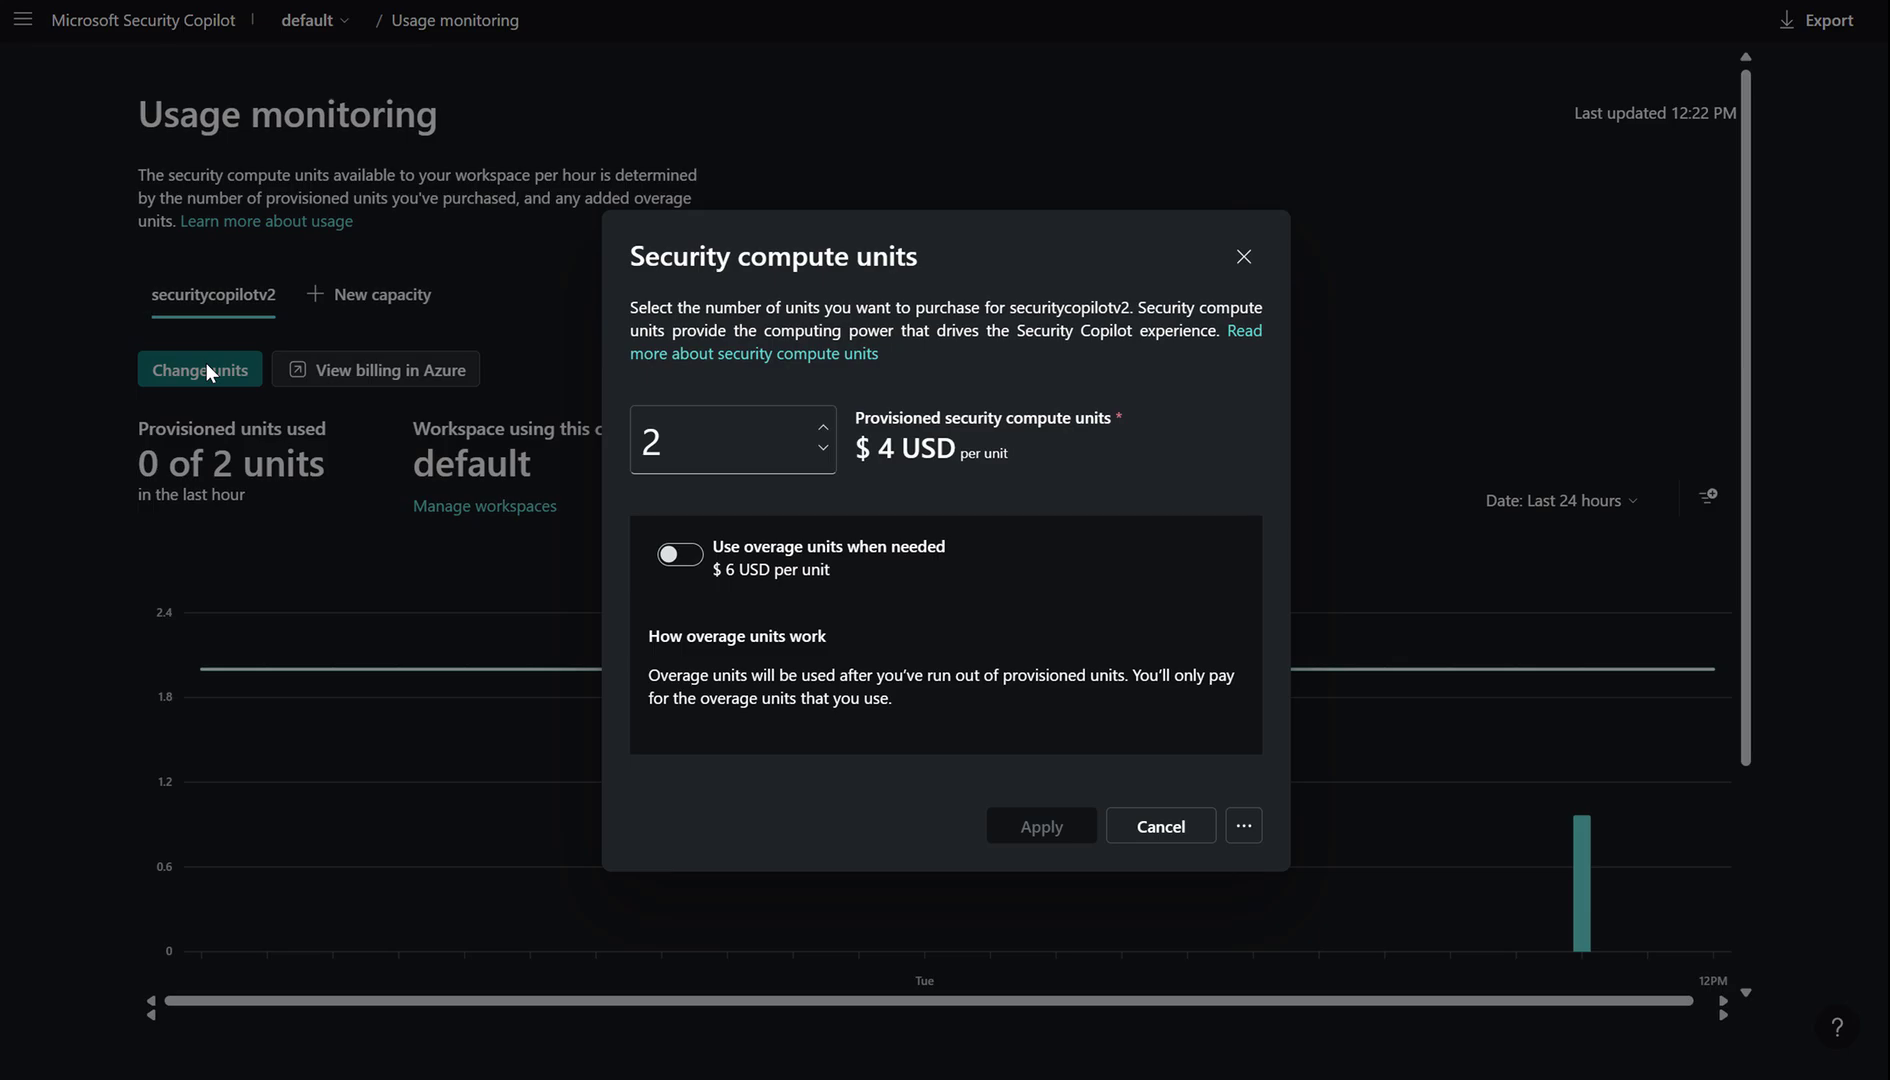
{"action": "left_click", "coordinate": [823, 447]}
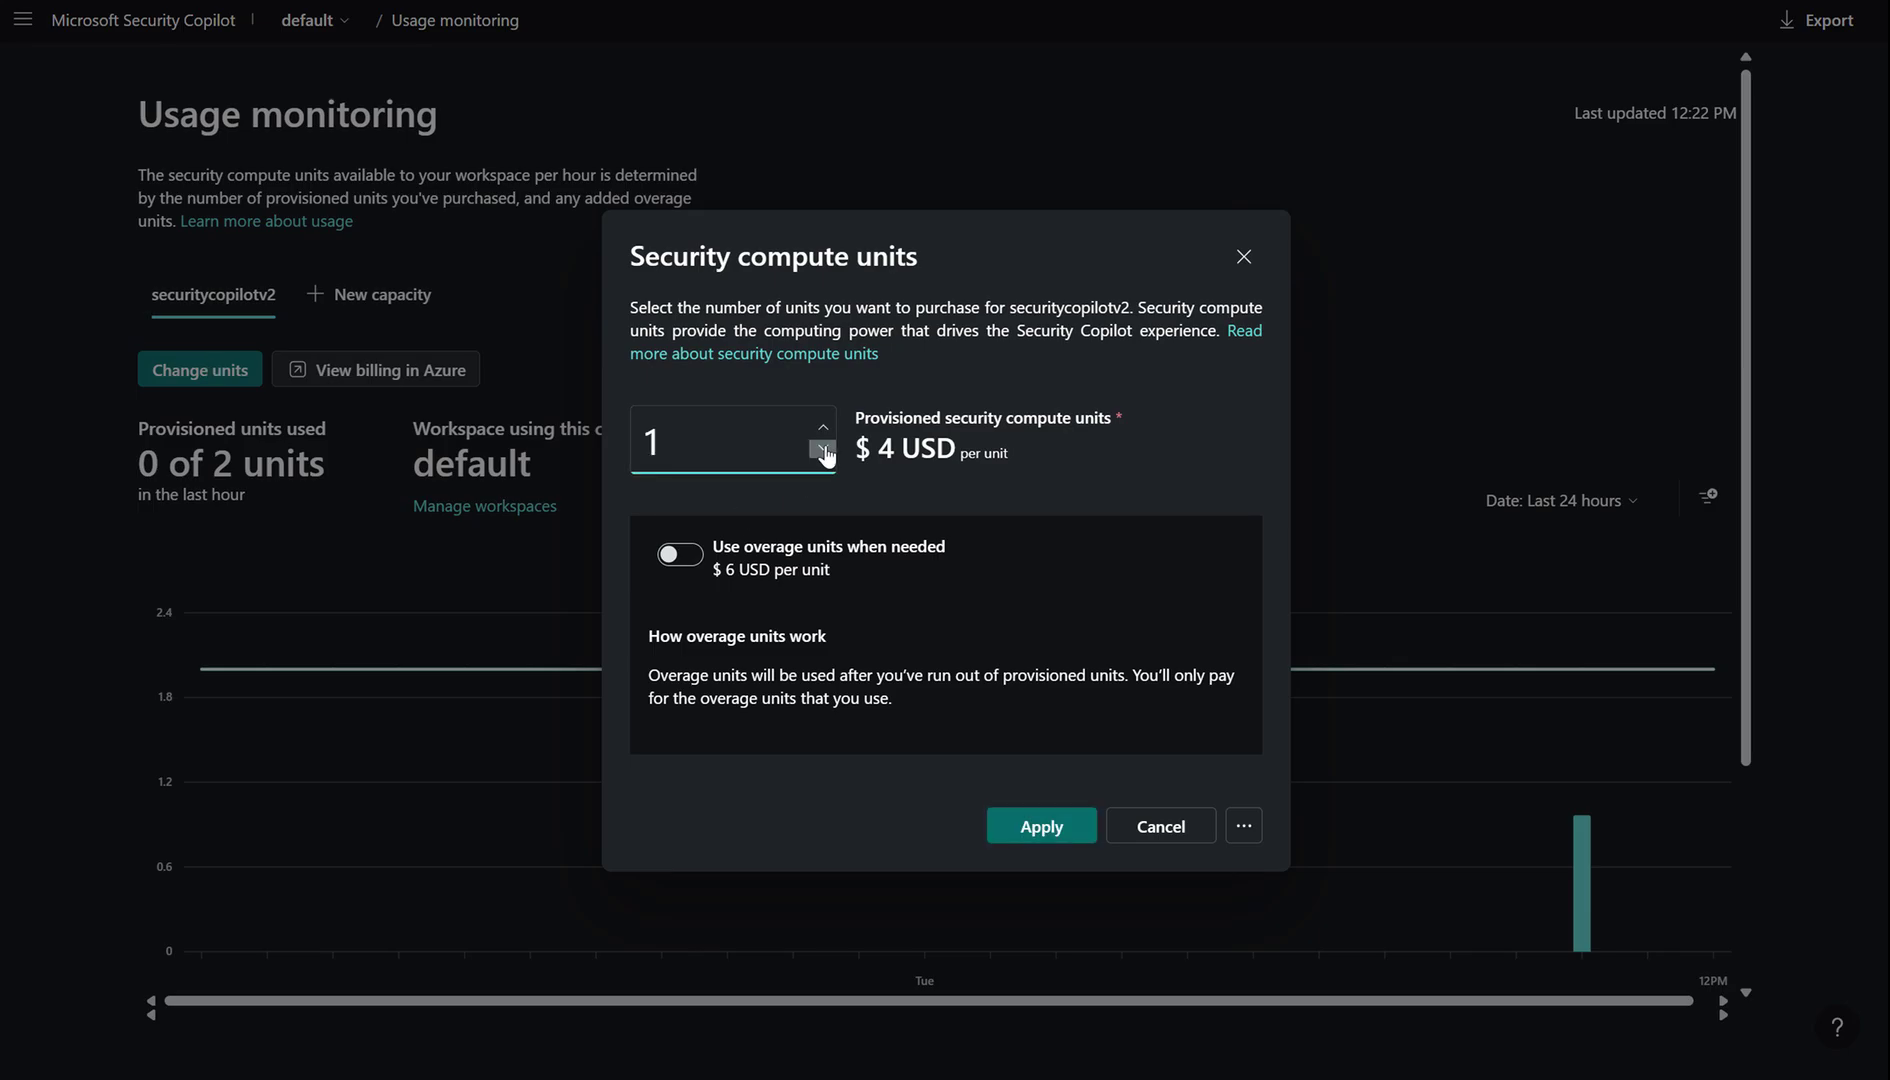
{"action": "left_click", "coordinate": [823, 428]}
{"action": "left_click", "coordinate": [823, 430]}
{"action": "left_click", "coordinate": [823, 448]}
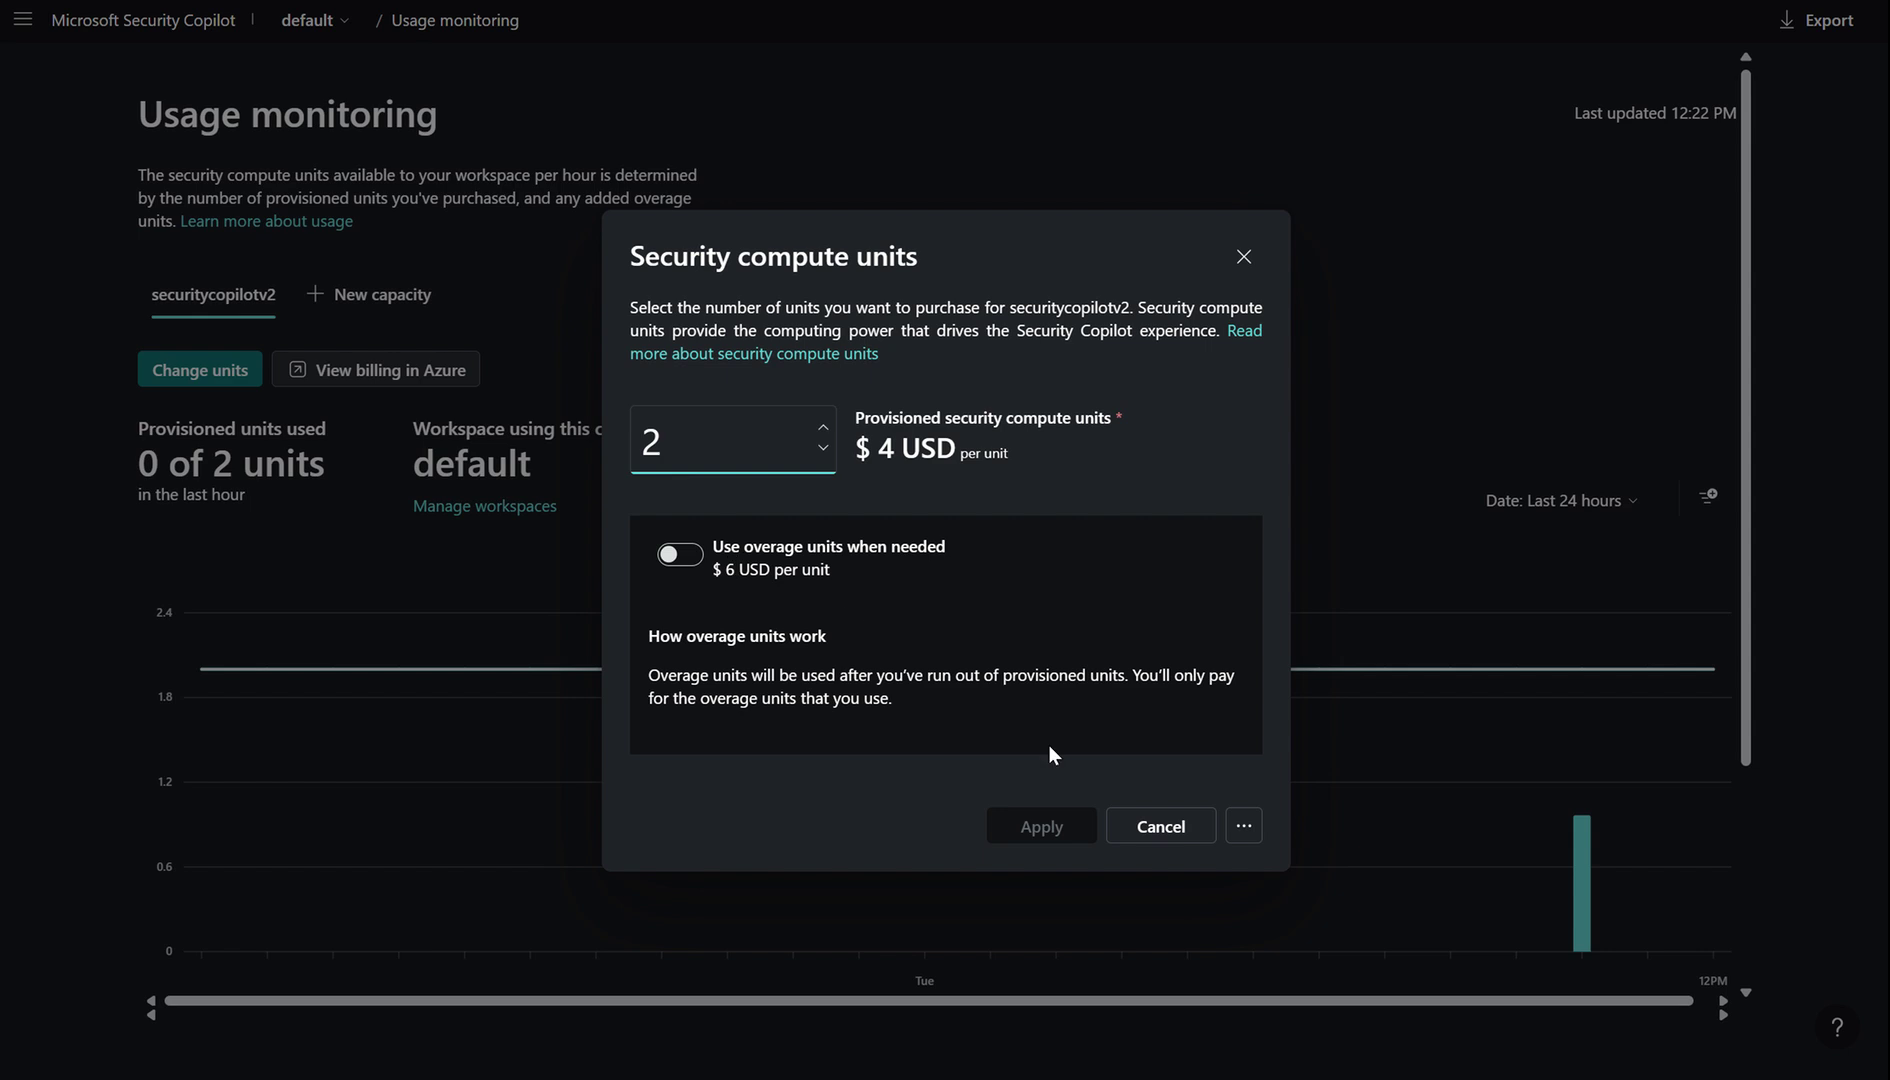
{"action": "left_click", "coordinate": [1244, 829]}
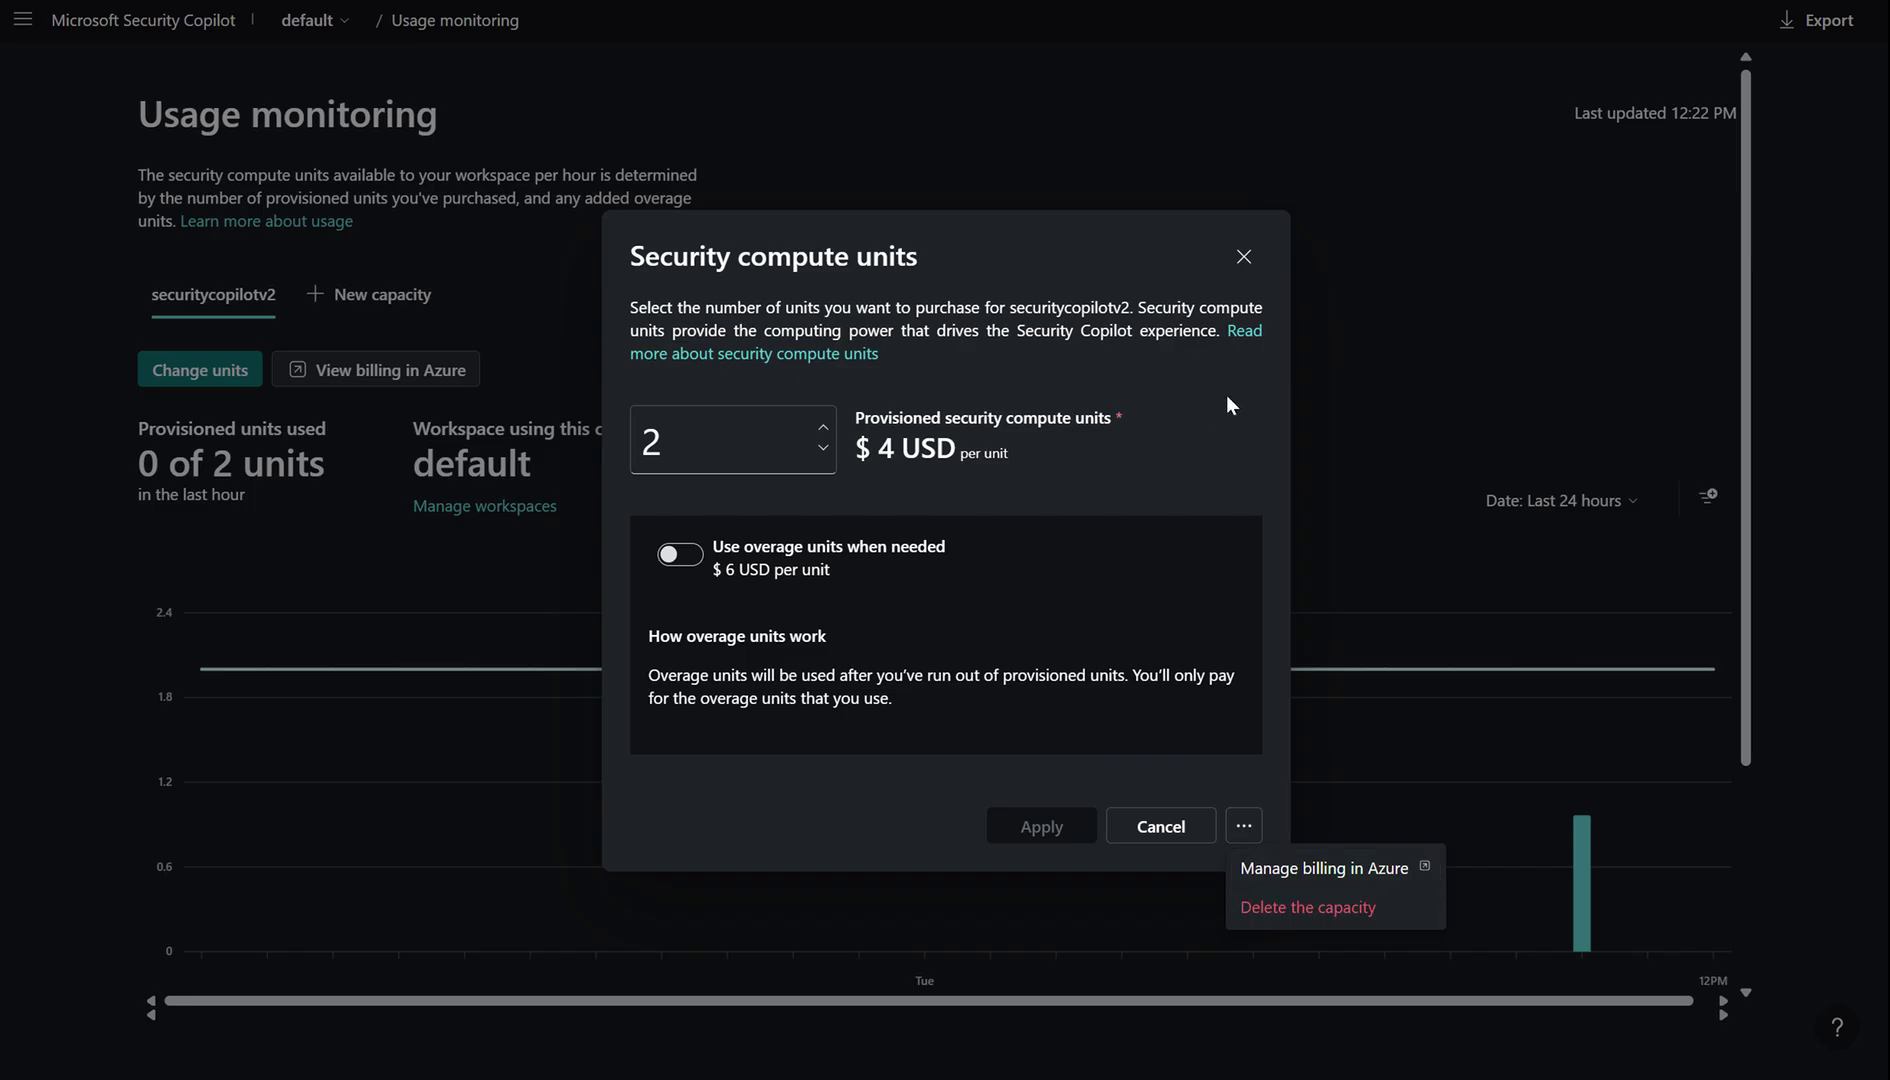
Step: Close the compute units dialog and start a new capacity on SPF Azure Plan, resource group securitycopilotv1
{"action": "left_click", "coordinate": [1243, 260]}
{"action": "left_click", "coordinate": [1243, 260]}
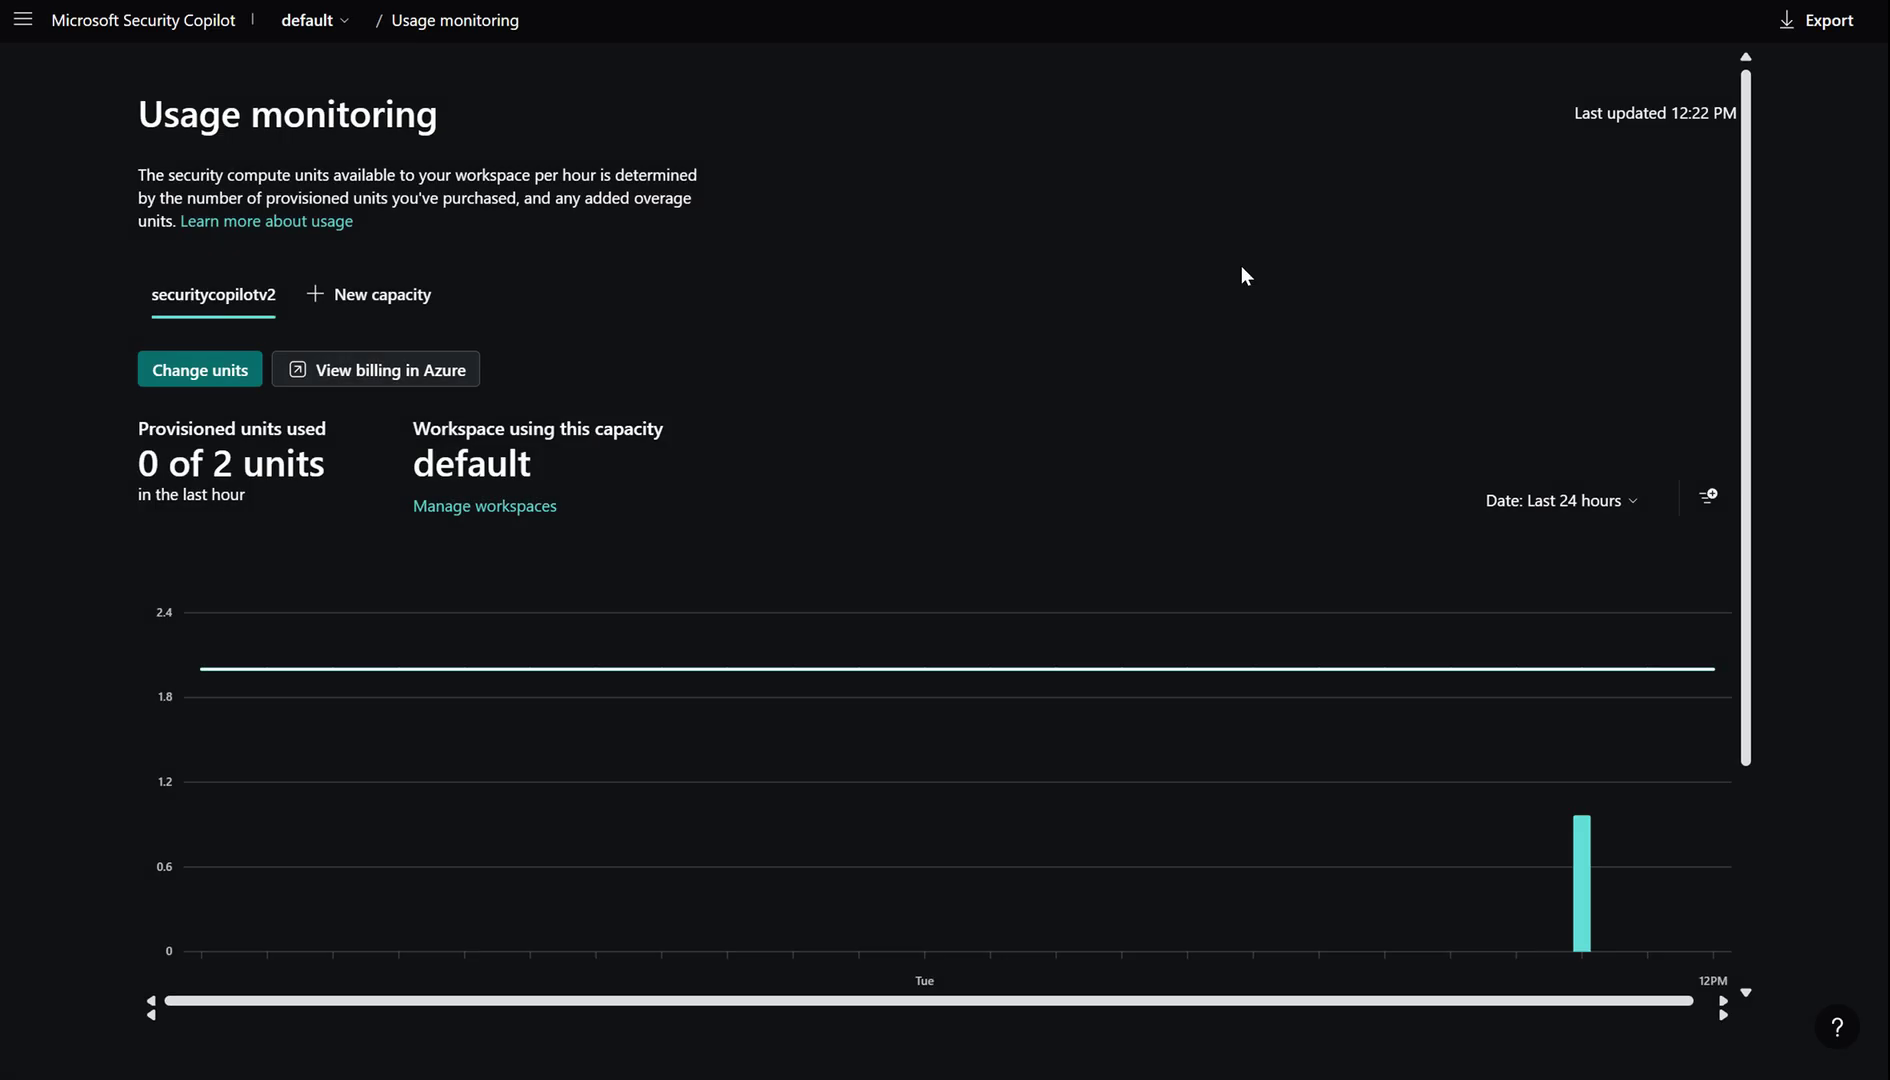
{"action": "left_click", "coordinate": [379, 297]}
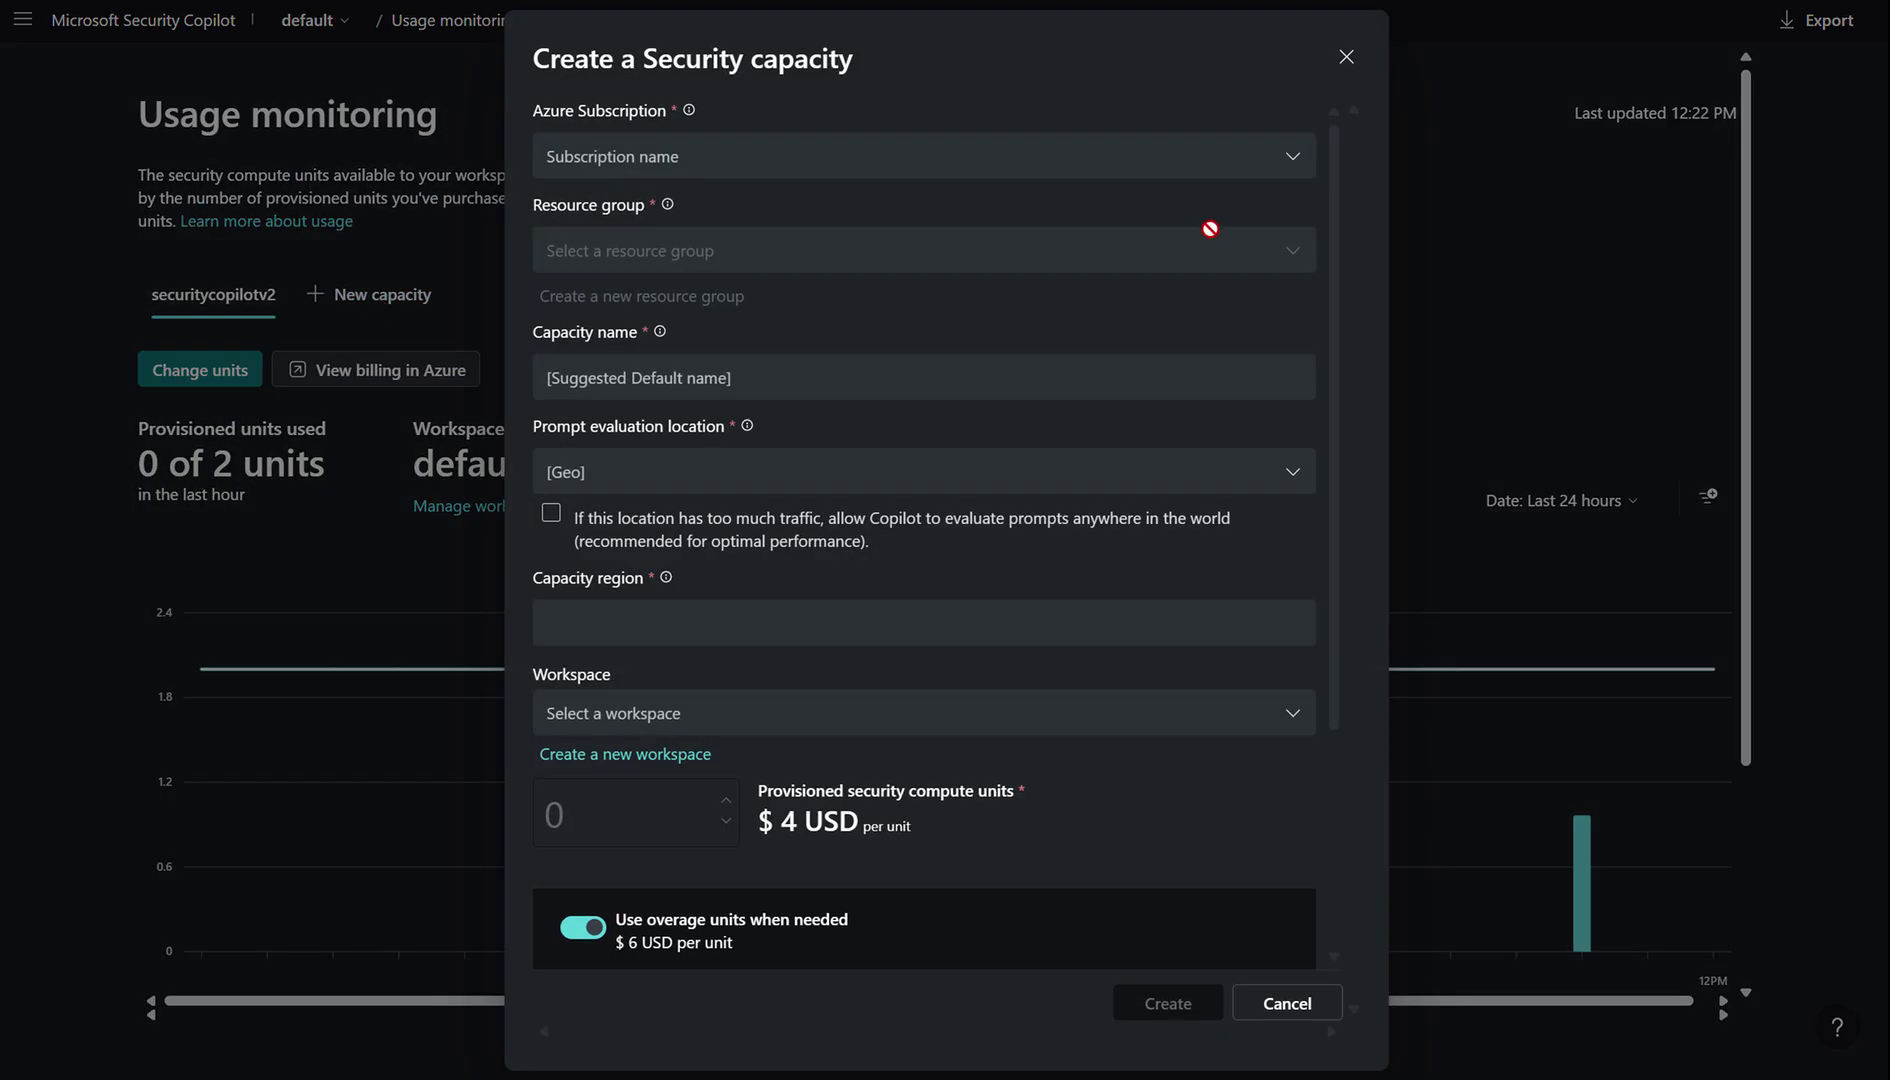
{"action": "left_click", "coordinate": [1290, 174]}
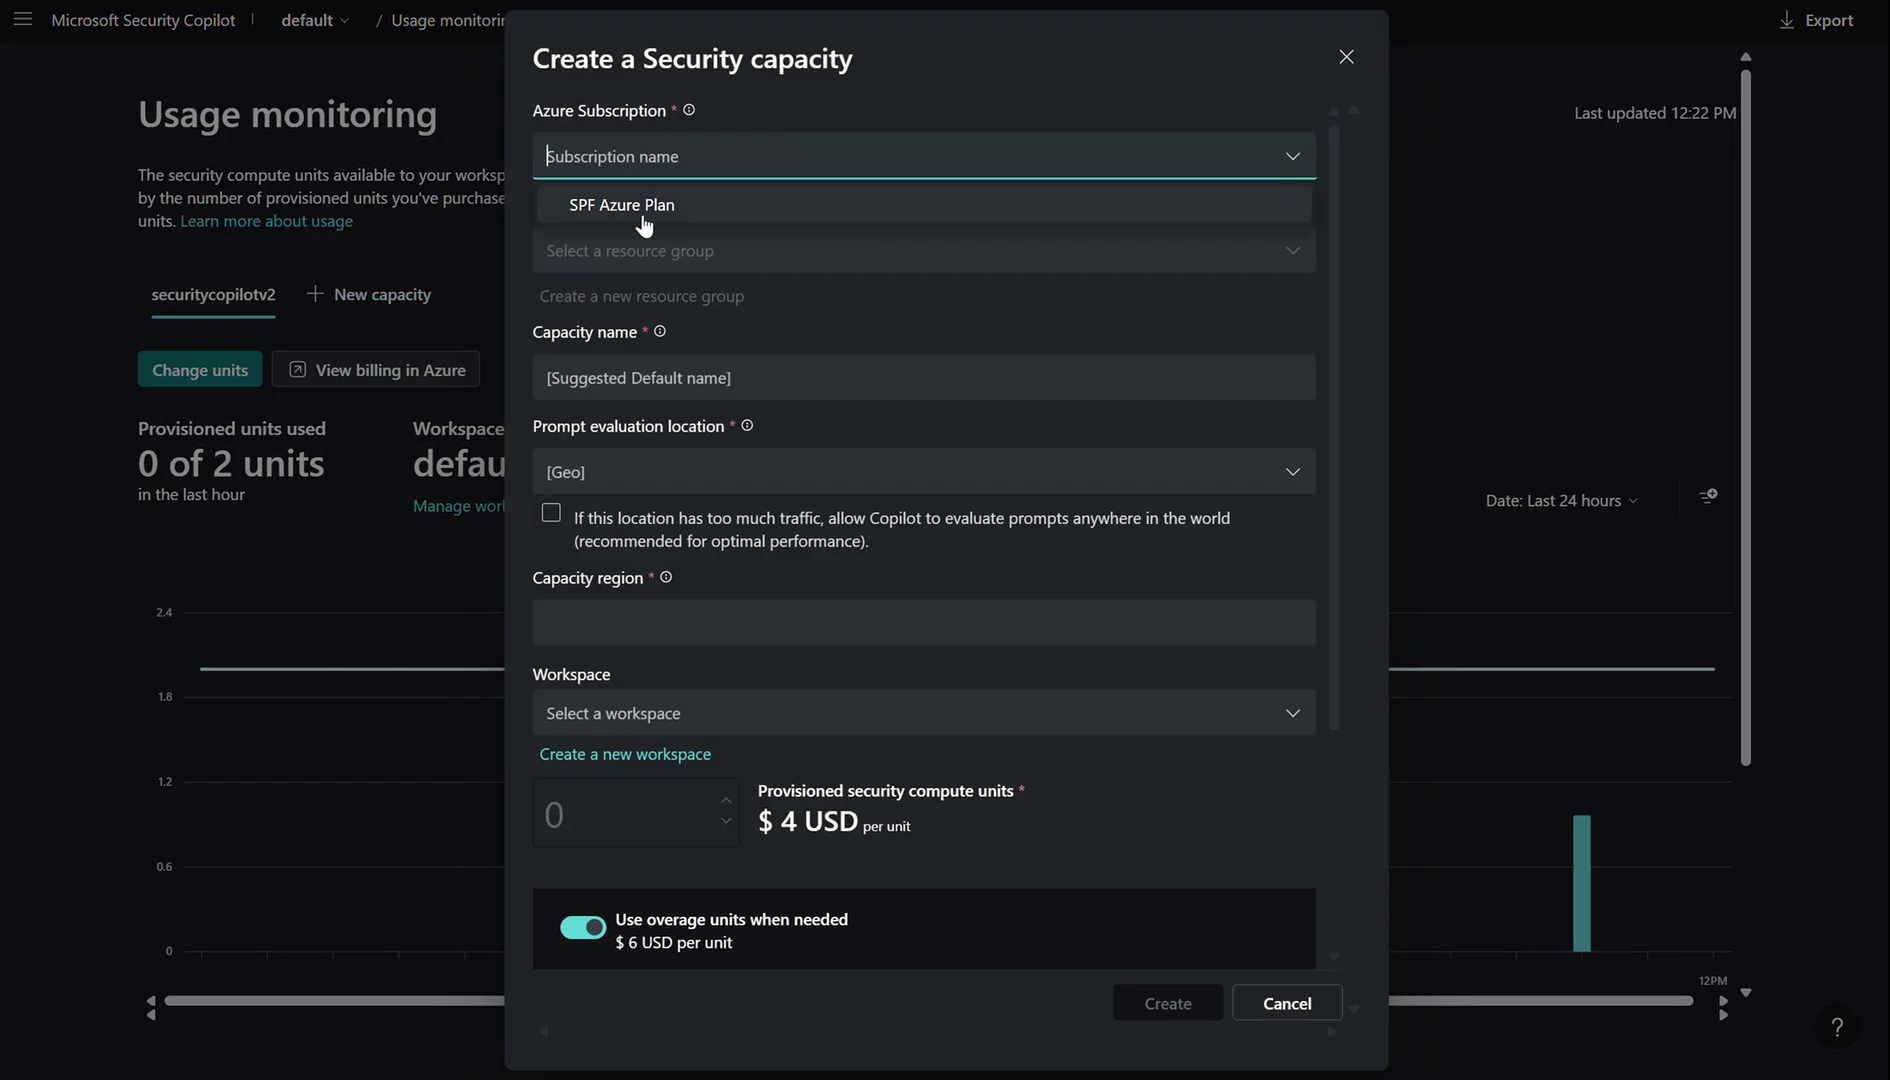
{"action": "left_click", "coordinate": [587, 206]}
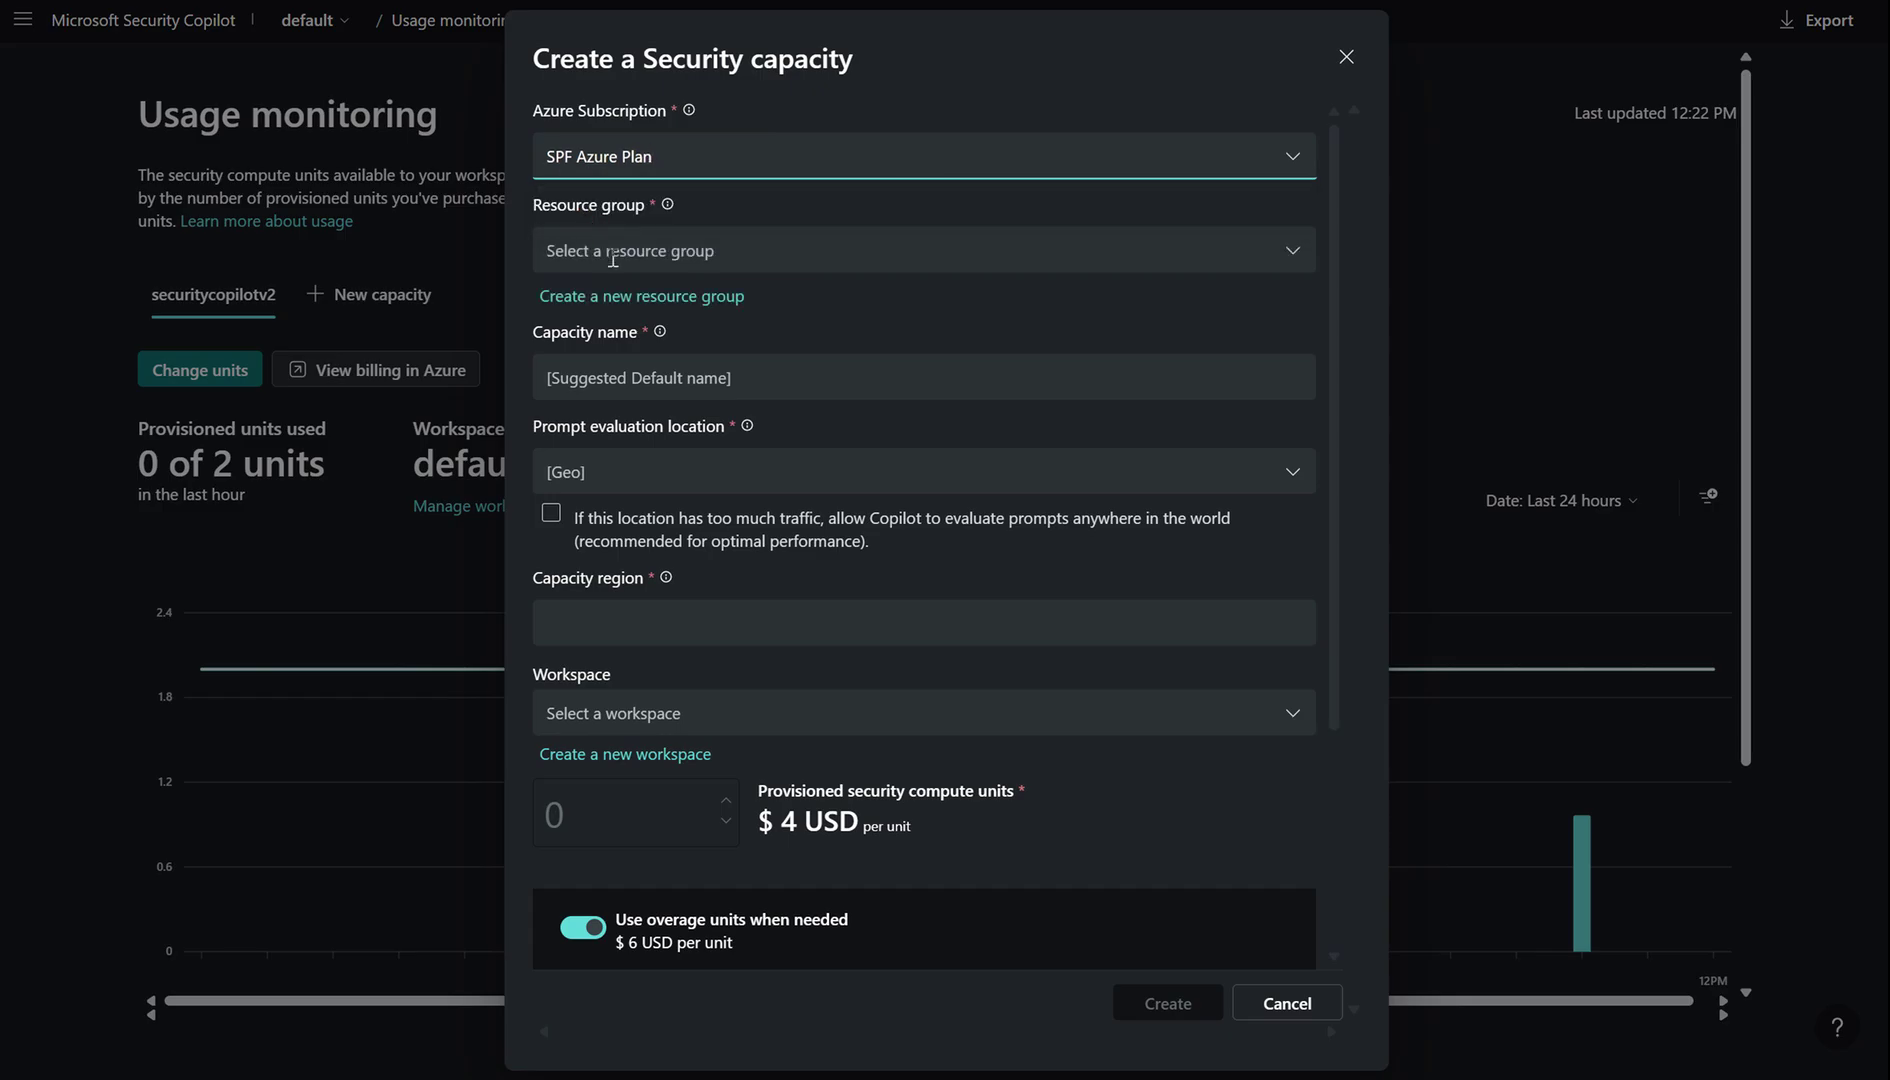
{"action": "left_click", "coordinate": [1294, 258]}
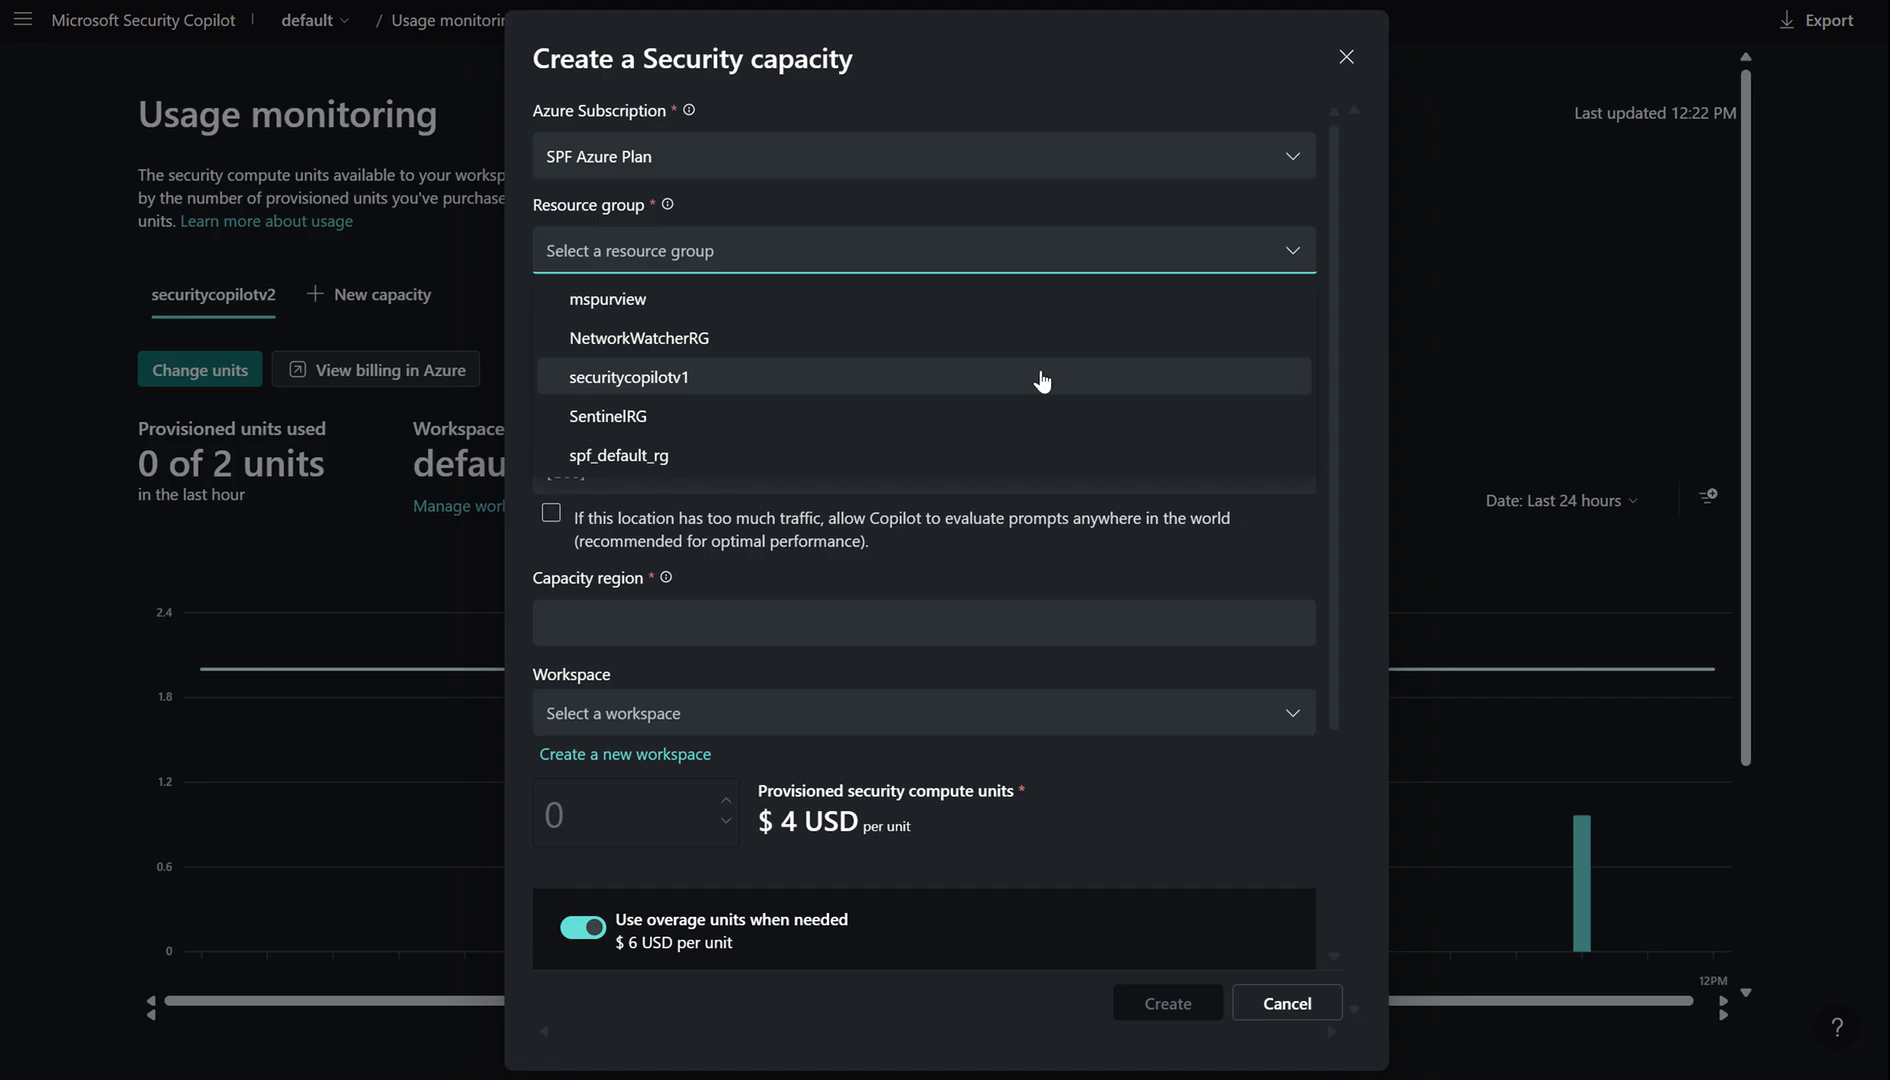
{"action": "left_click", "coordinate": [819, 385]}
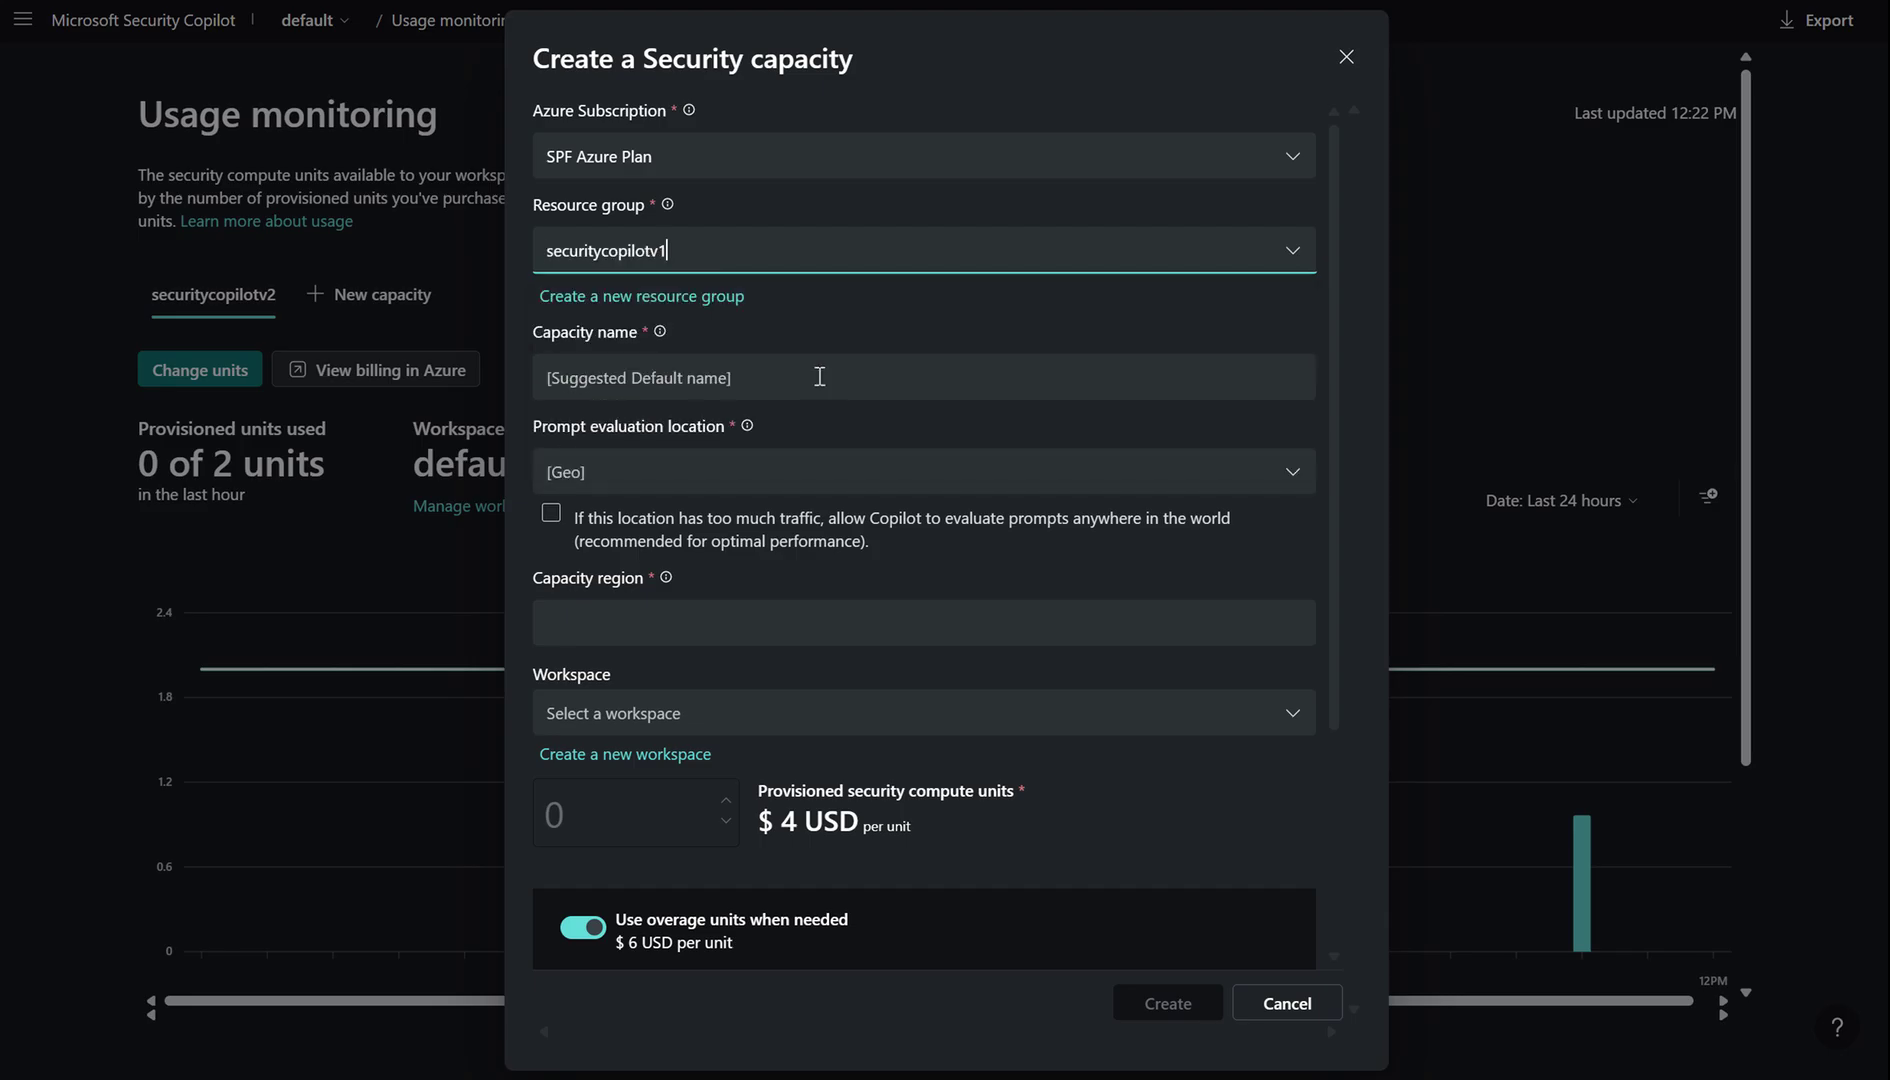
Step: Name the capacity SecurityCapacityv3 and set its prompt evaluation location to UK
{"action": "left_click", "coordinate": [819, 376]}
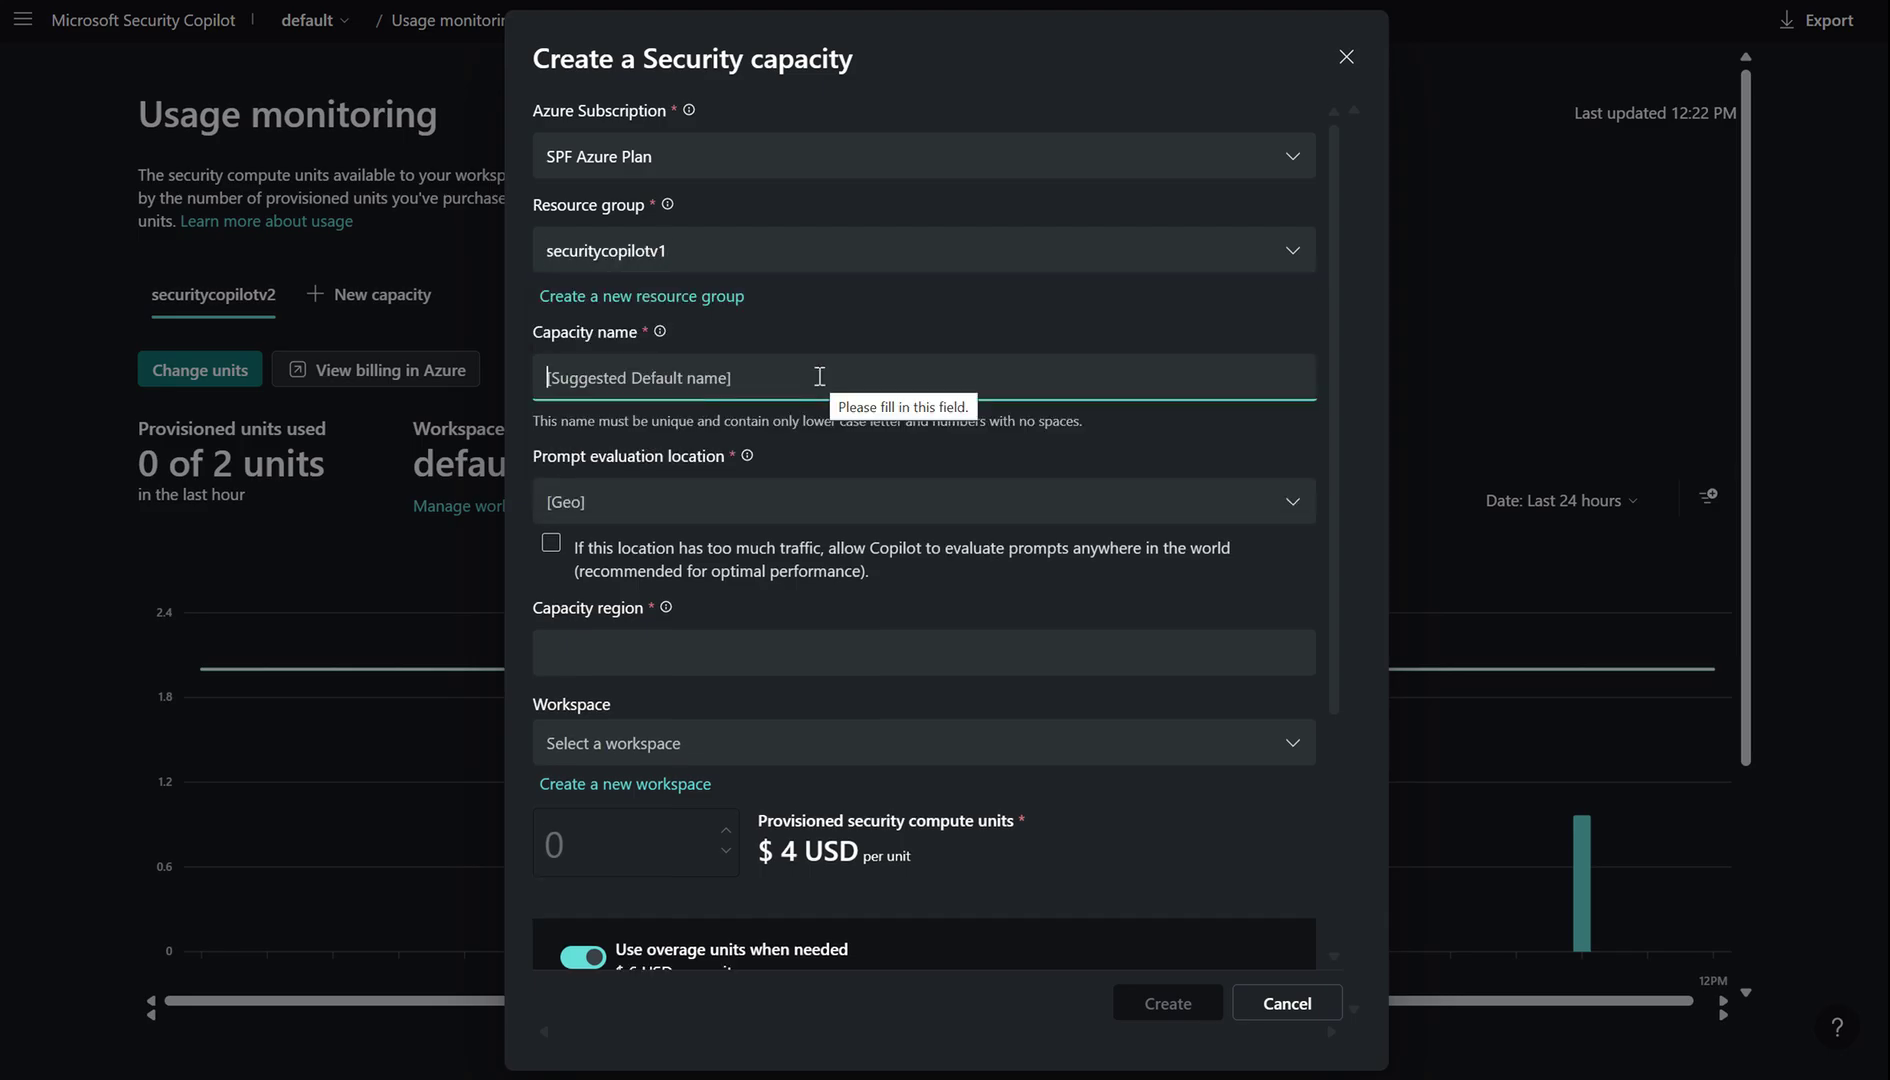
{"action": "type", "text": "Security"}
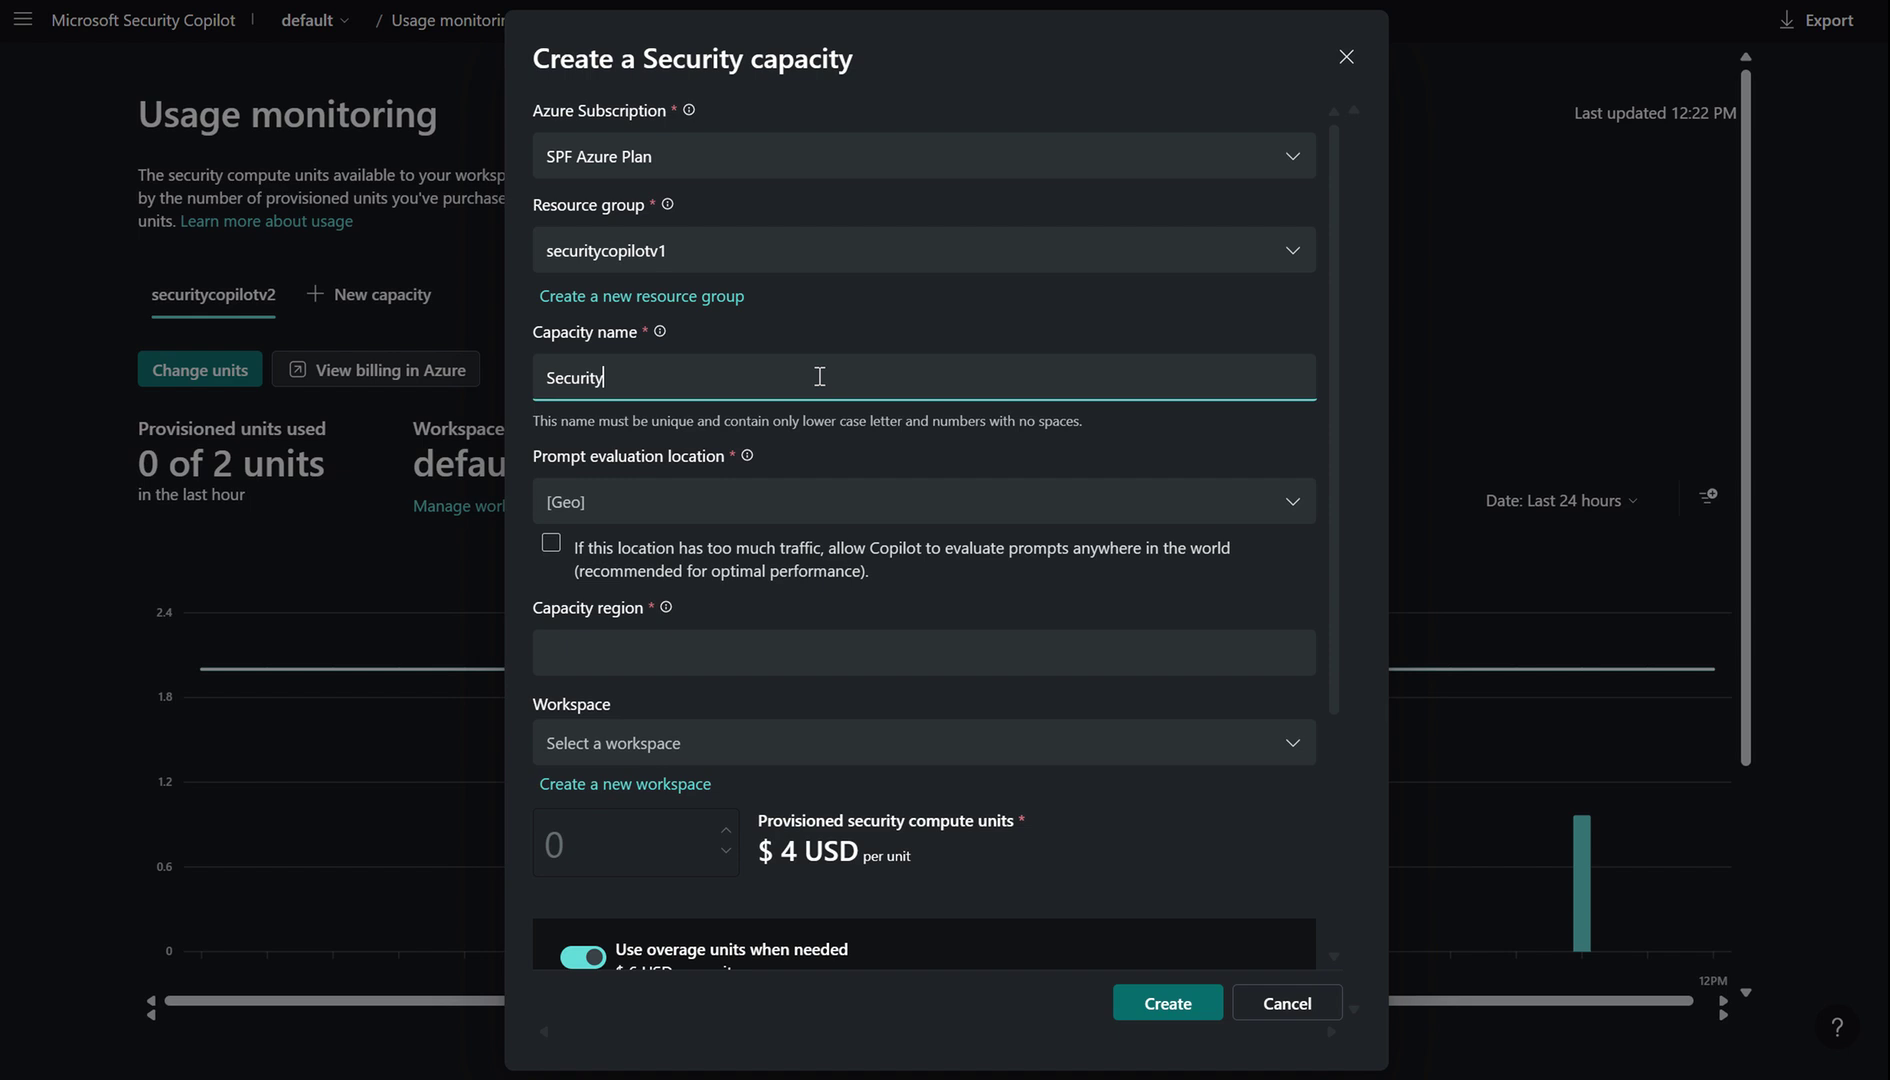
{"action": "type", "text": "Capacityv3"}
{"action": "left_click", "coordinate": [647, 503]}
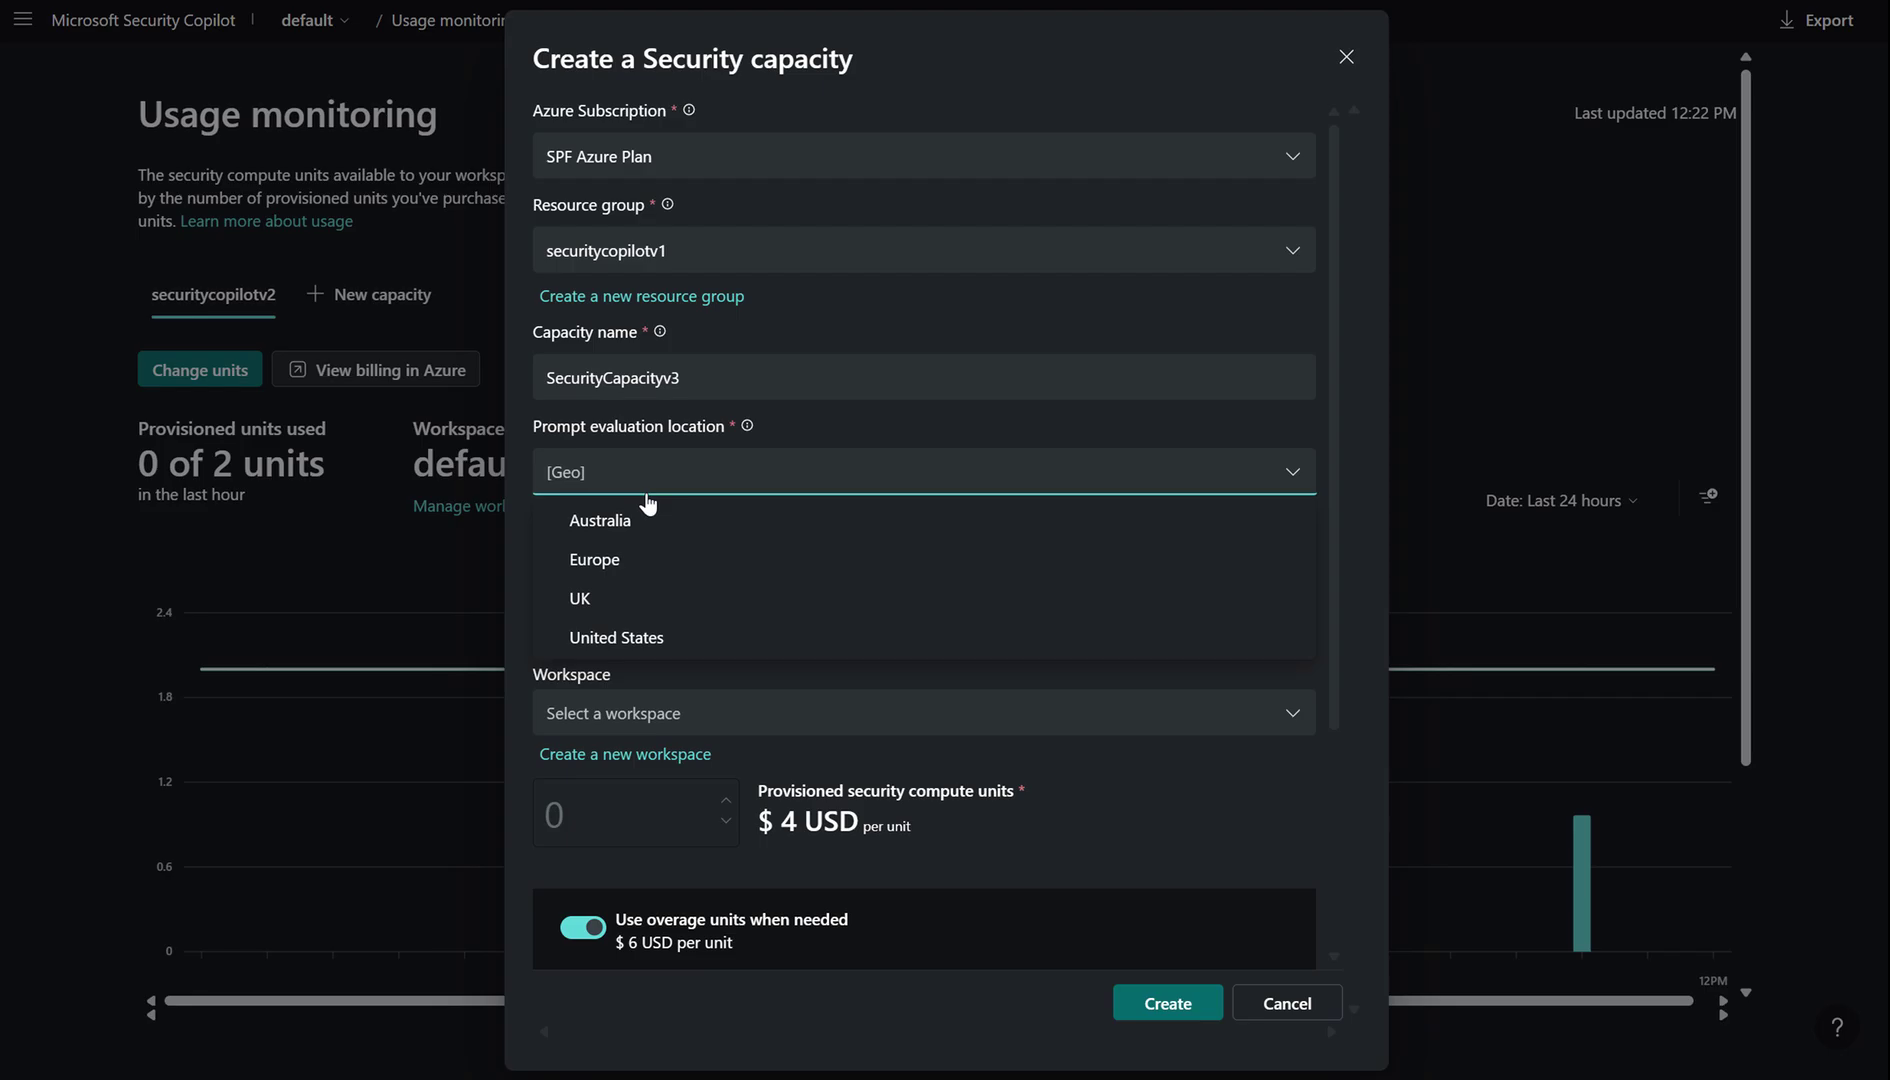
{"action": "left_click", "coordinate": [603, 599]}
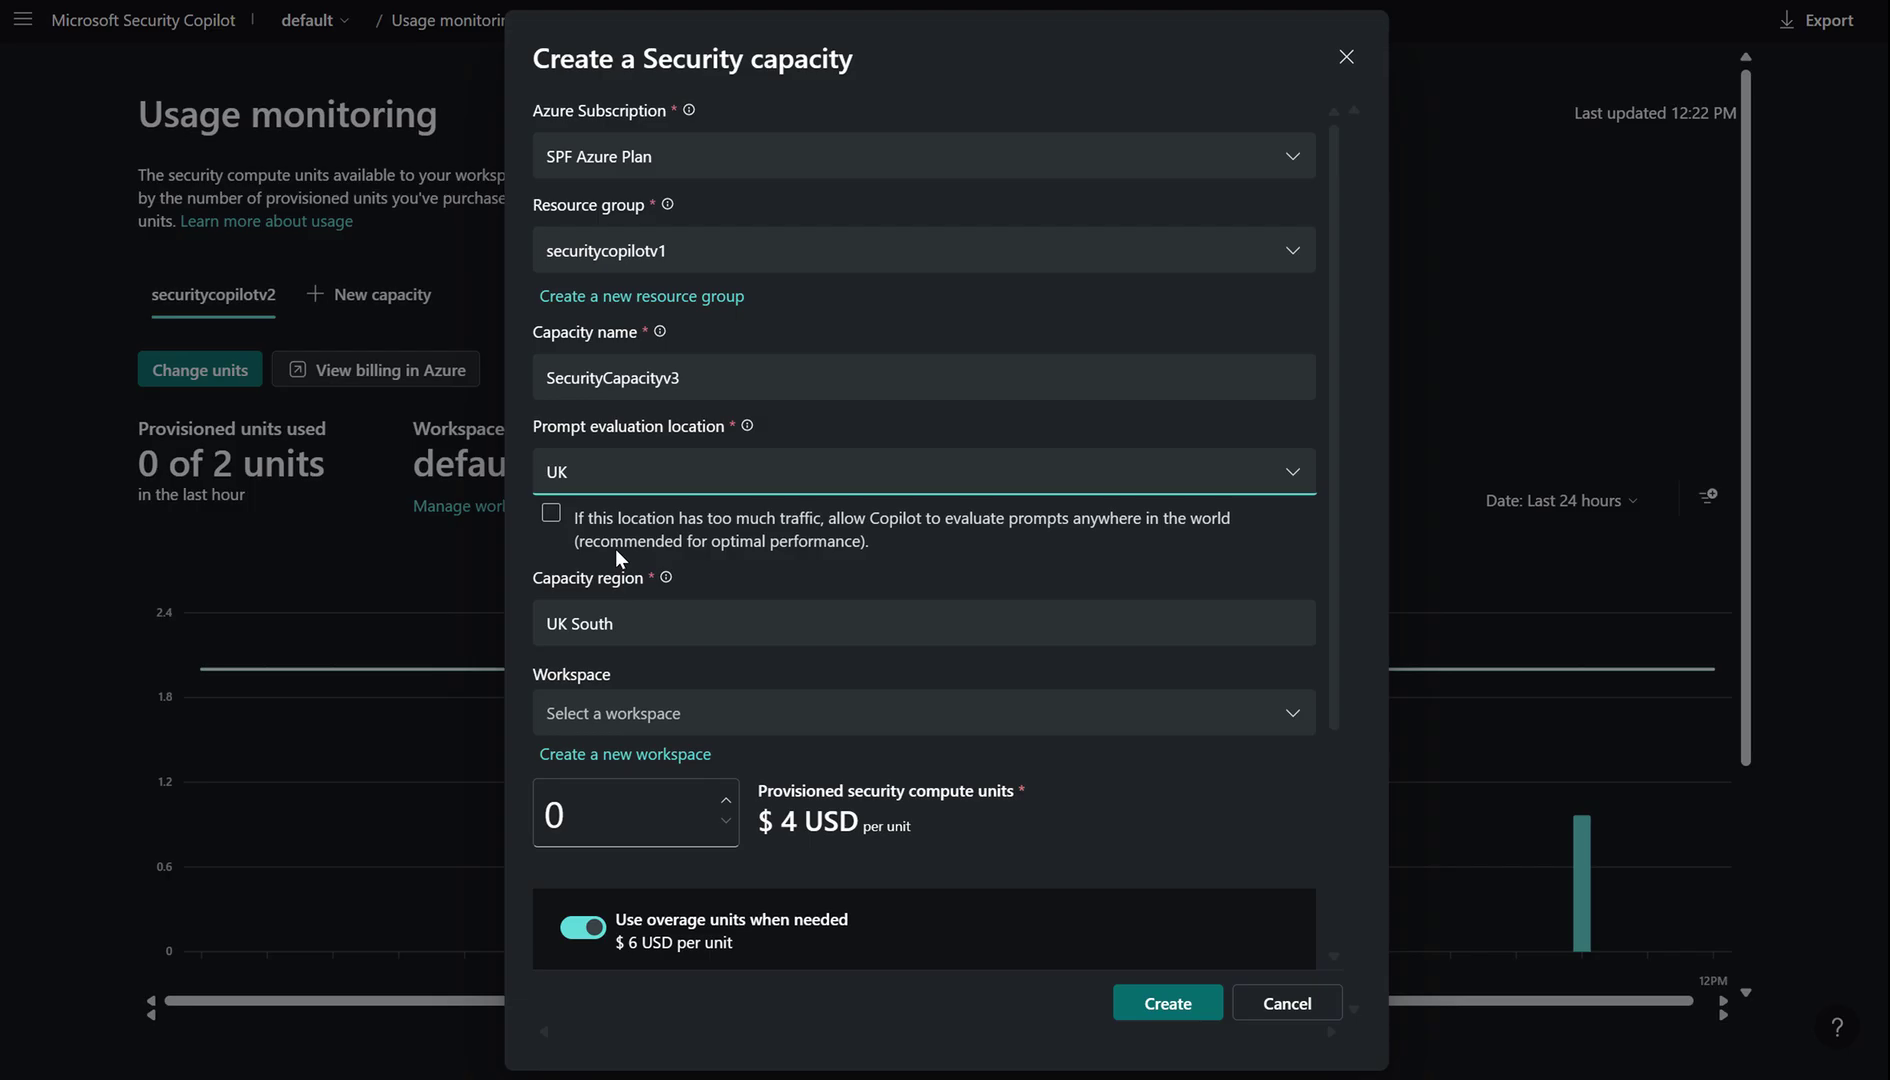
Step: Allow evaluation anywhere, pick the default workspace, decline switching it, then cancel the new capacity
{"action": "left_click", "coordinate": [551, 515]}
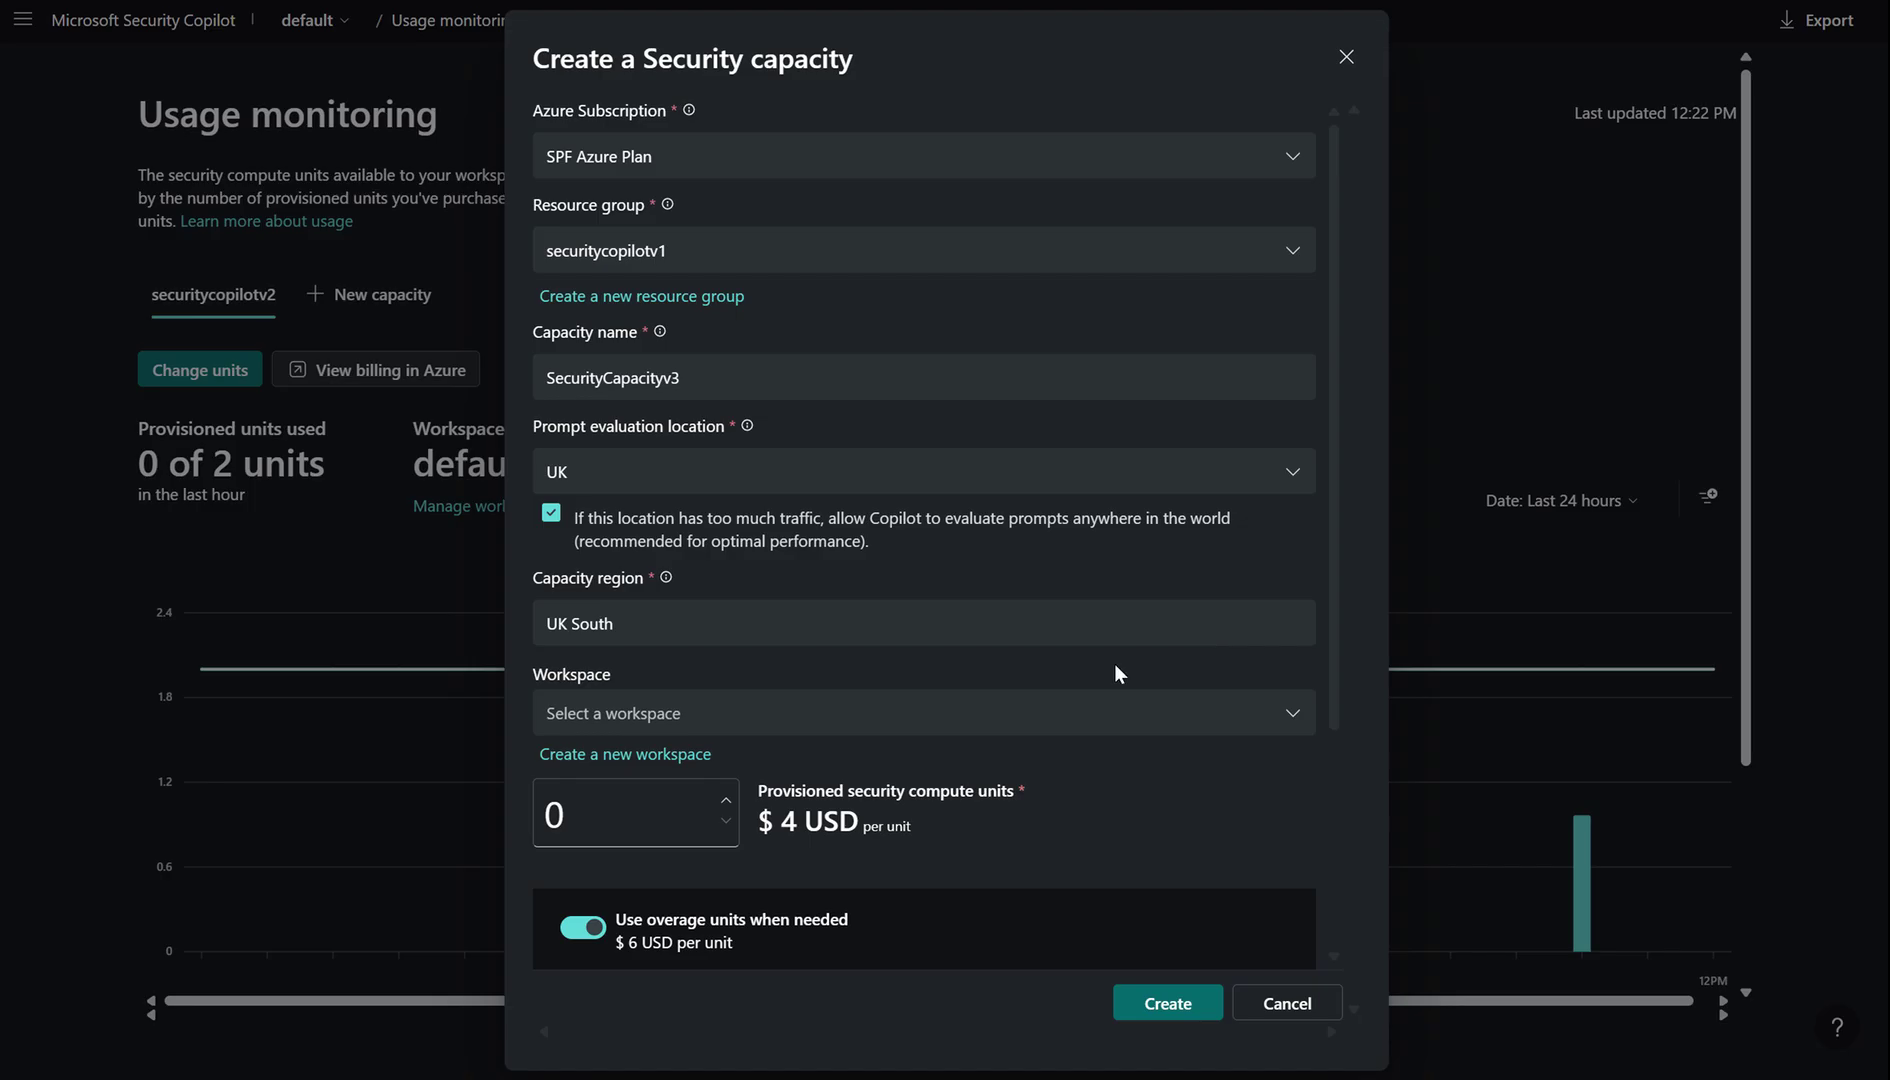
{"action": "left_click", "coordinate": [796, 718]}
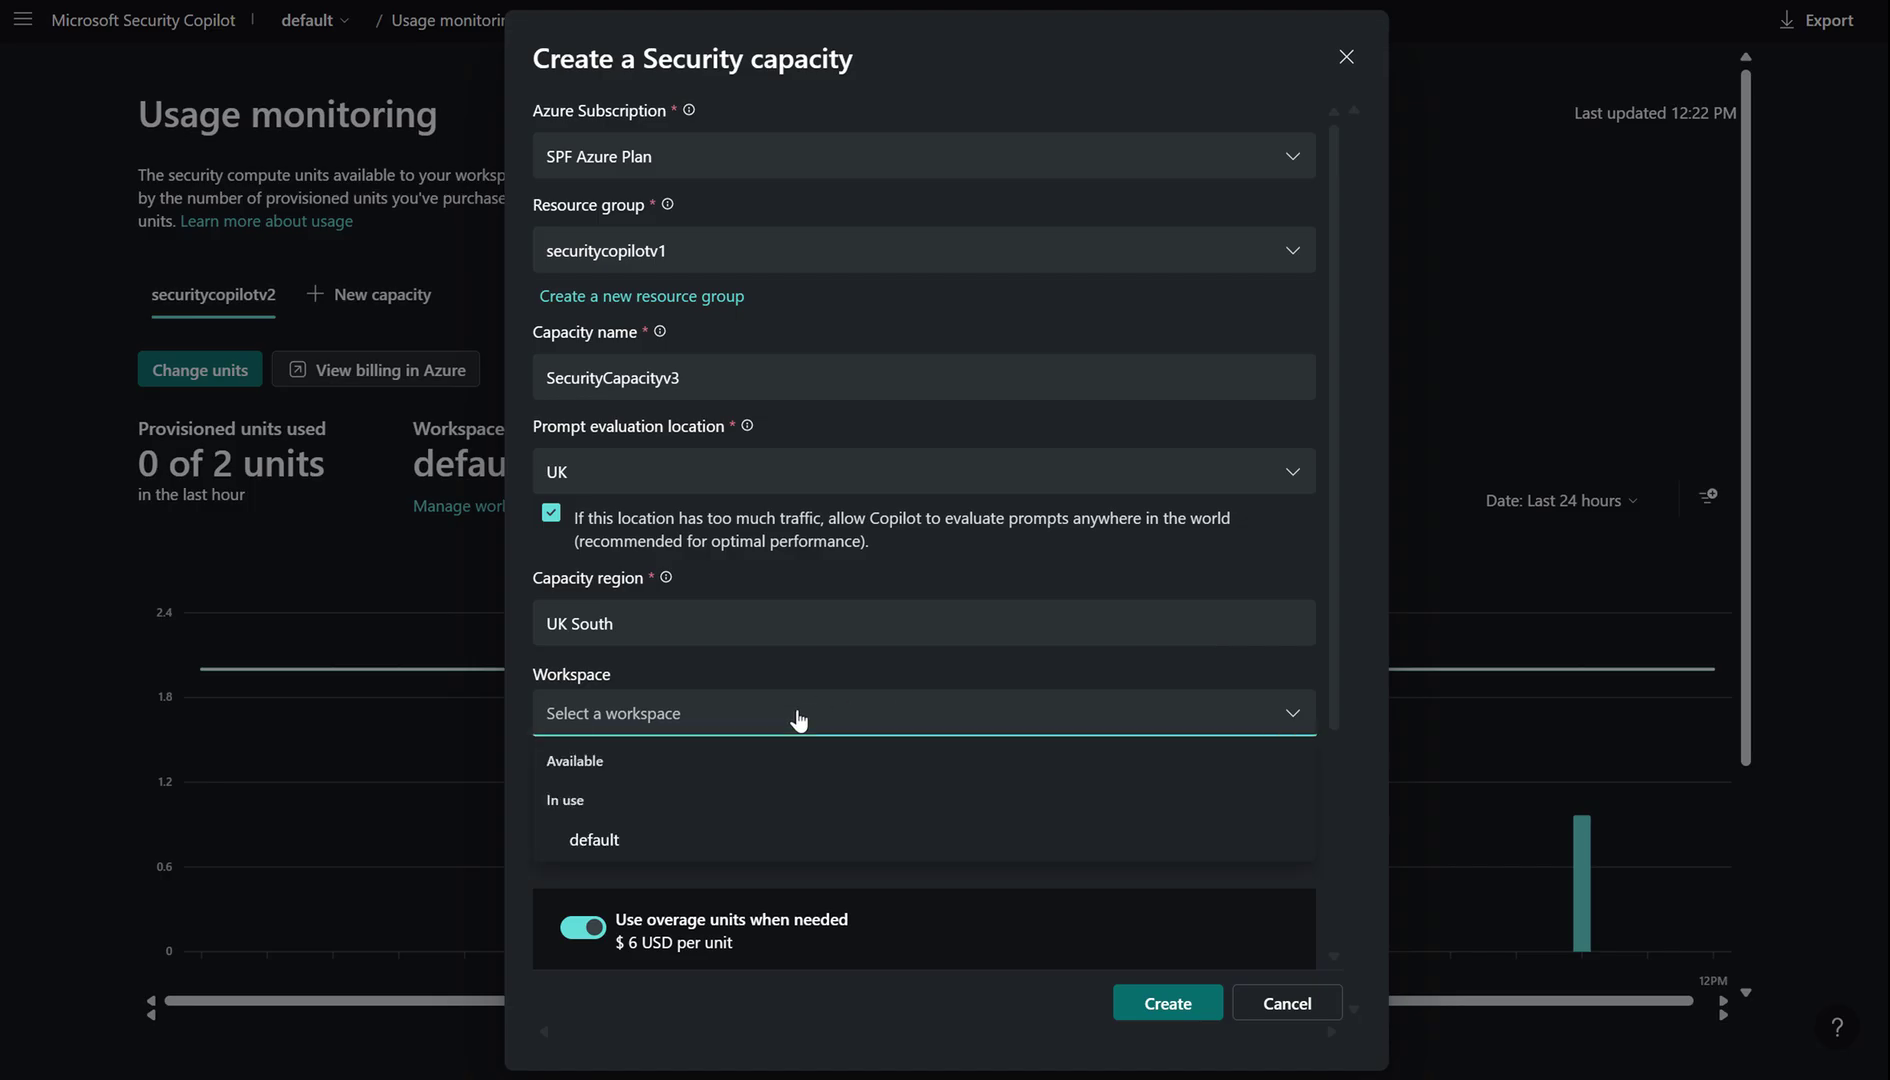
{"action": "left_click", "coordinate": [643, 838]}
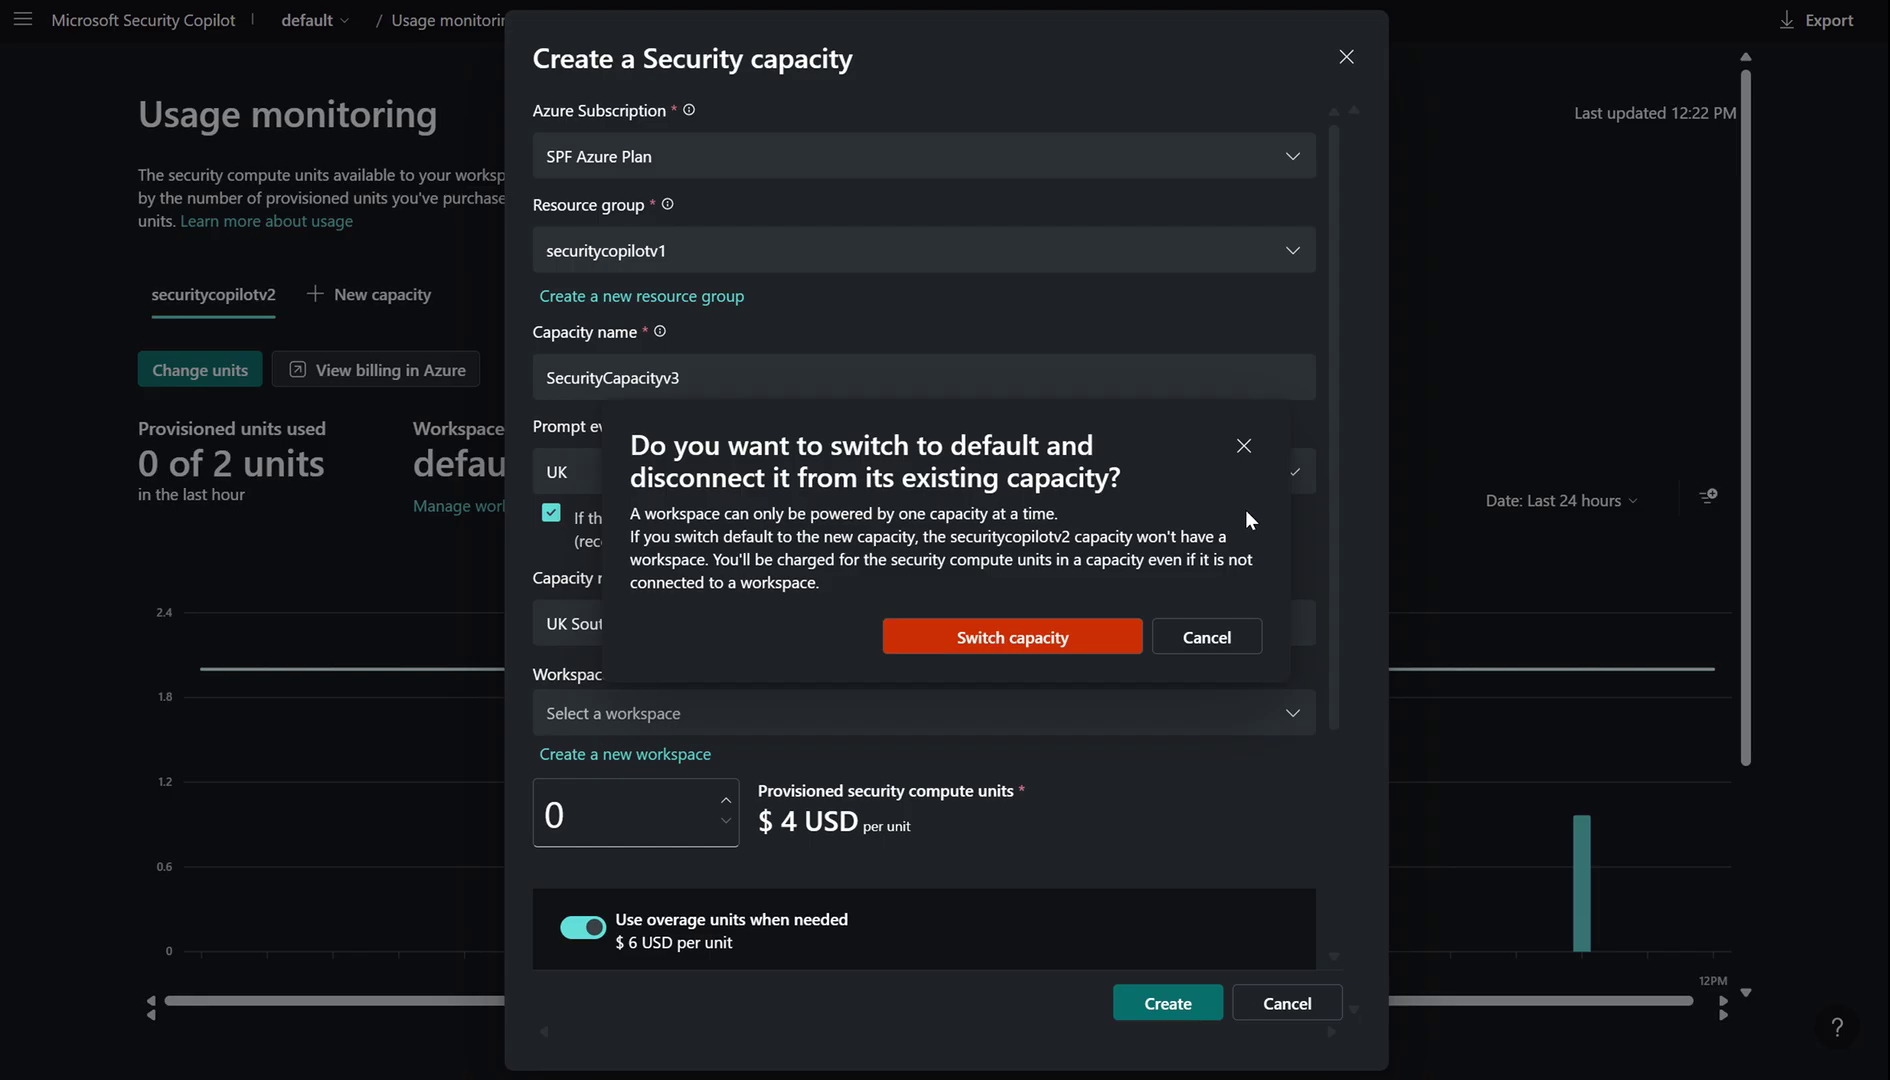
{"action": "left_click", "coordinate": [1243, 445]}
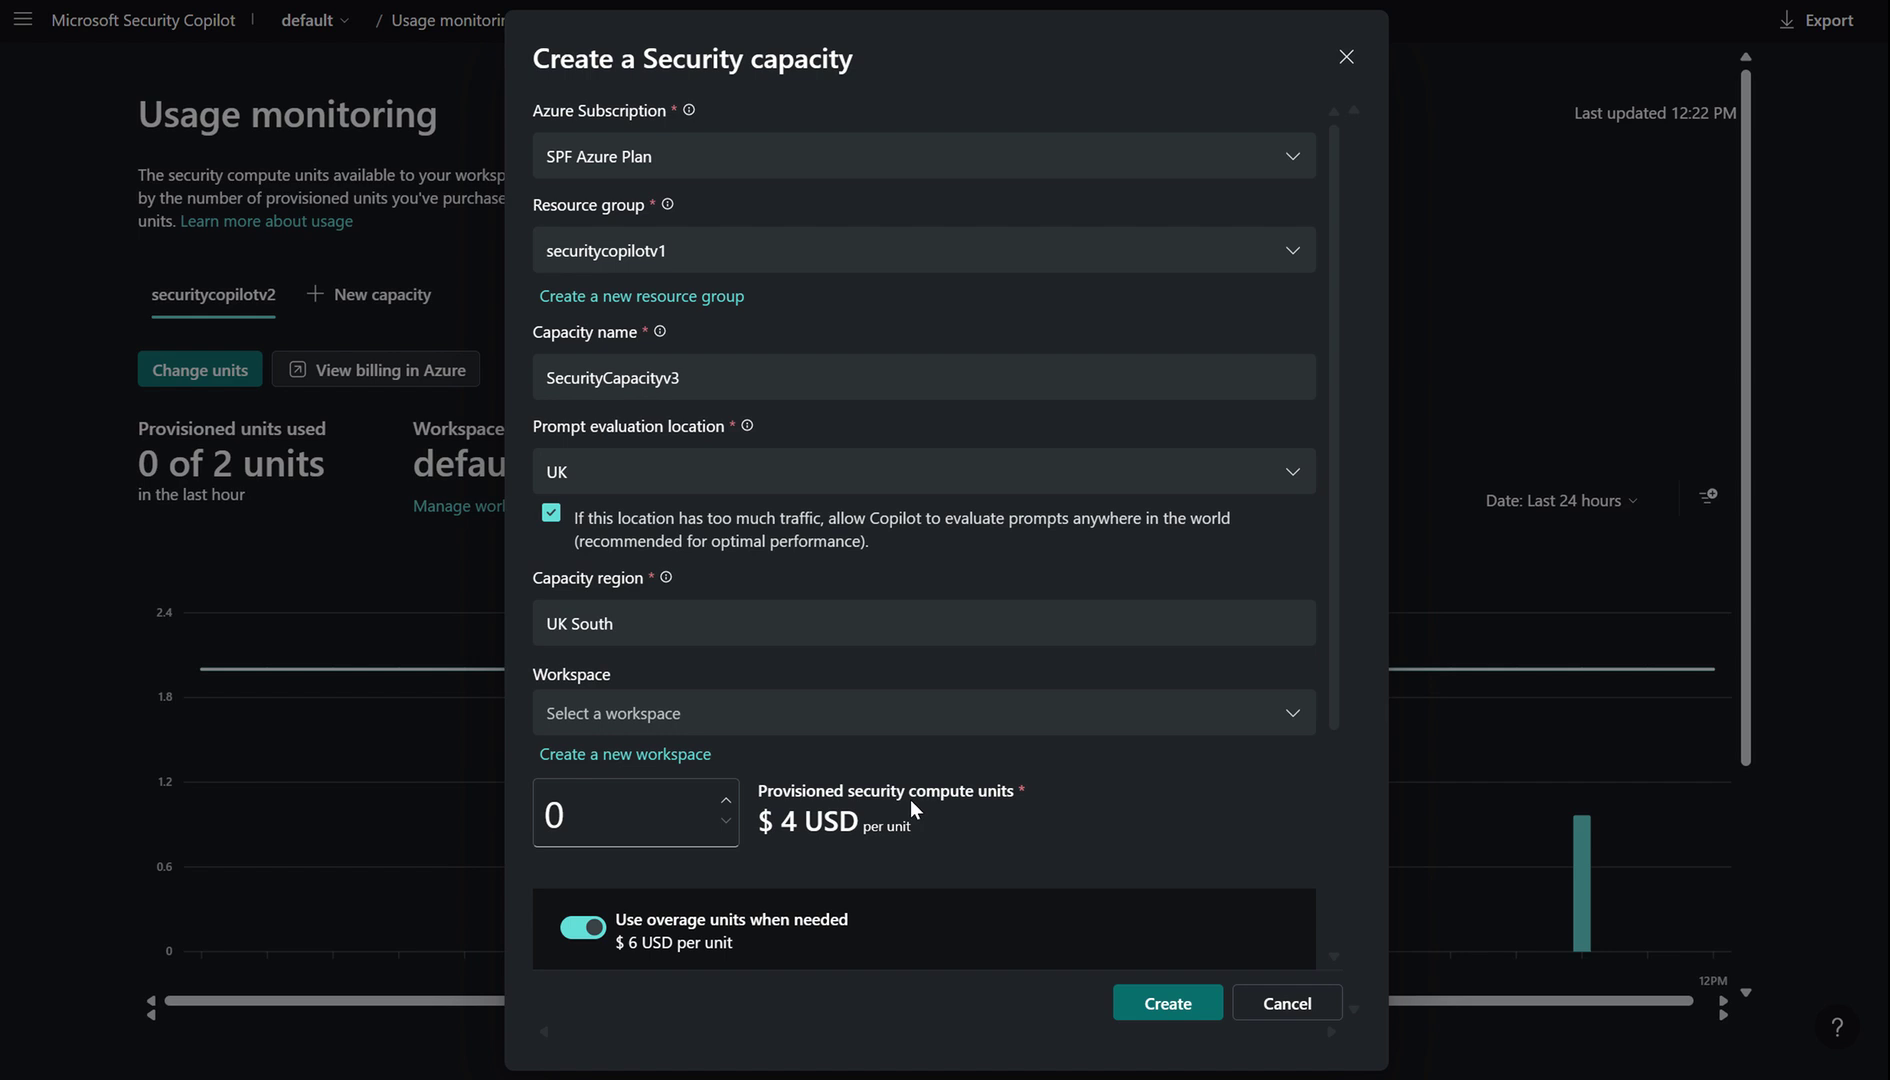
{"action": "left_click", "coordinate": [1325, 1019]}
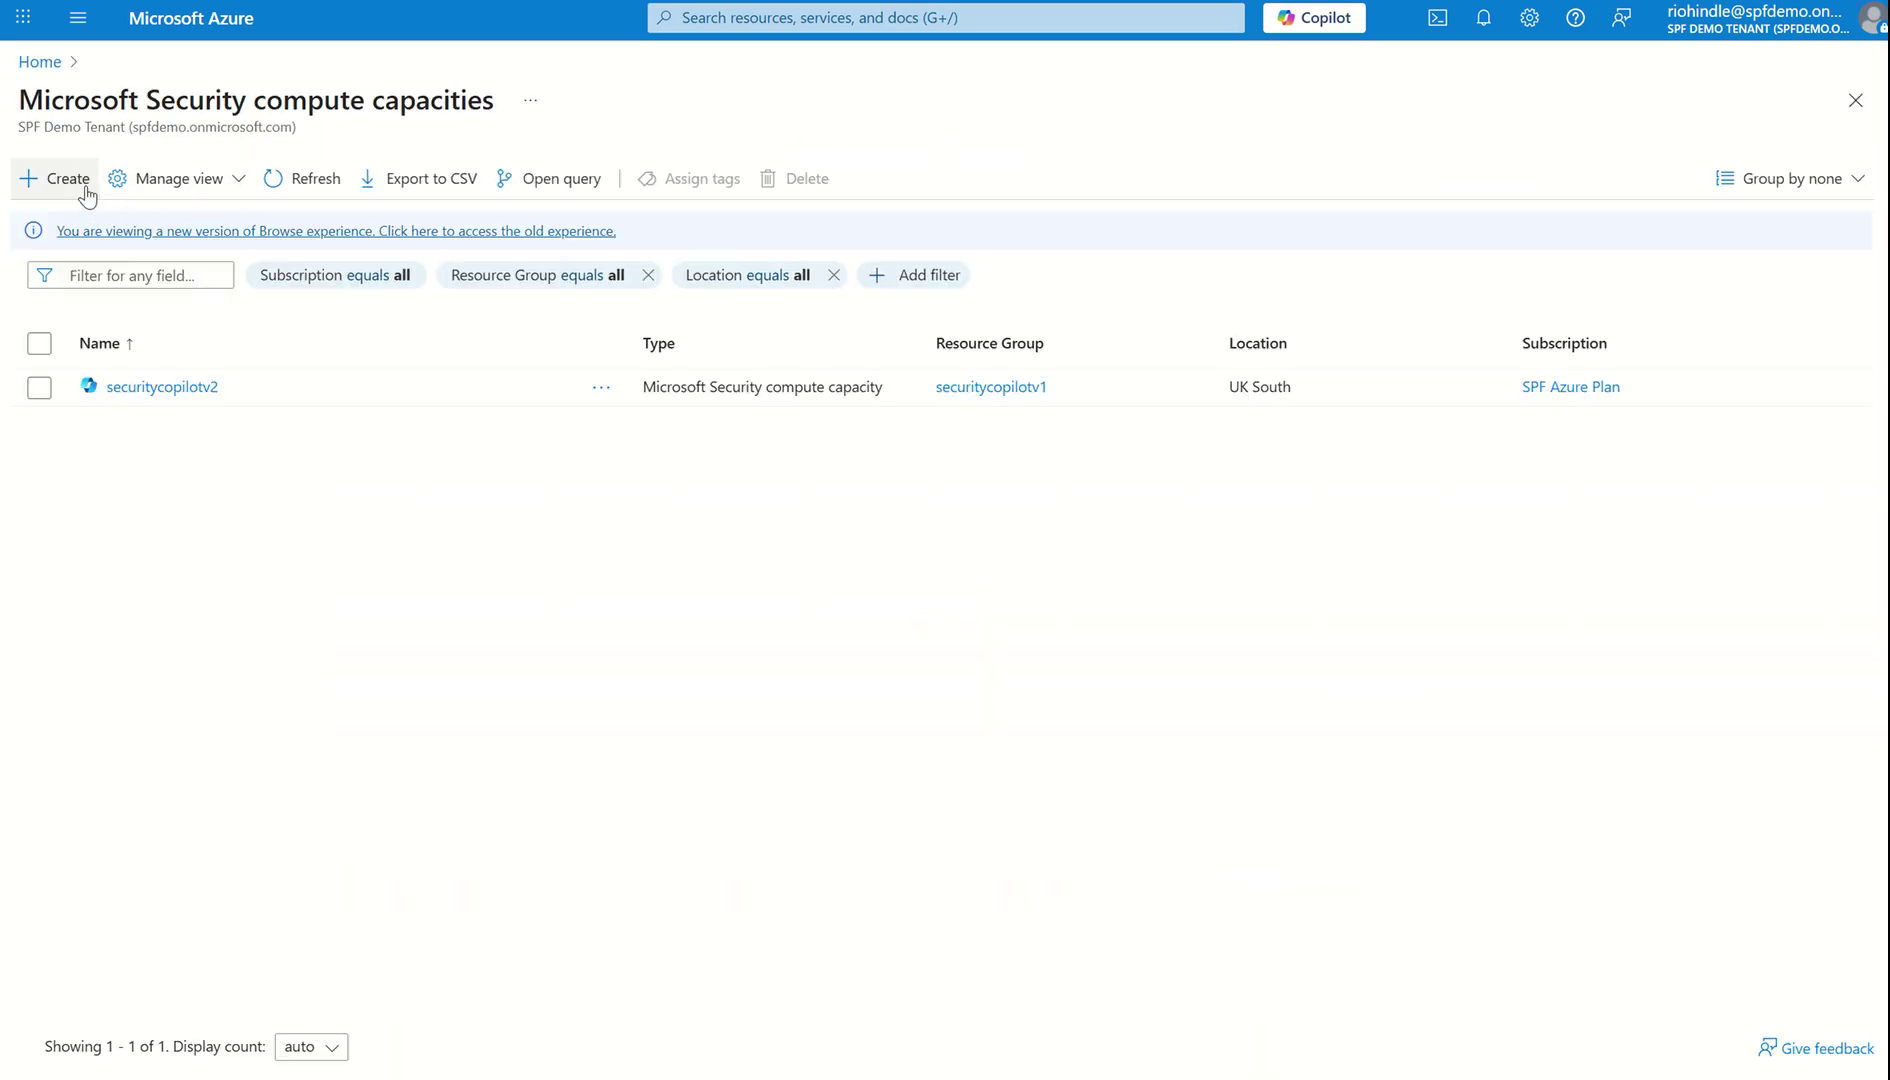
Step: Preview the Set up your Copilot capacity form, then return to the compute capacities list
{"action": "left_click", "coordinate": [87, 190]}
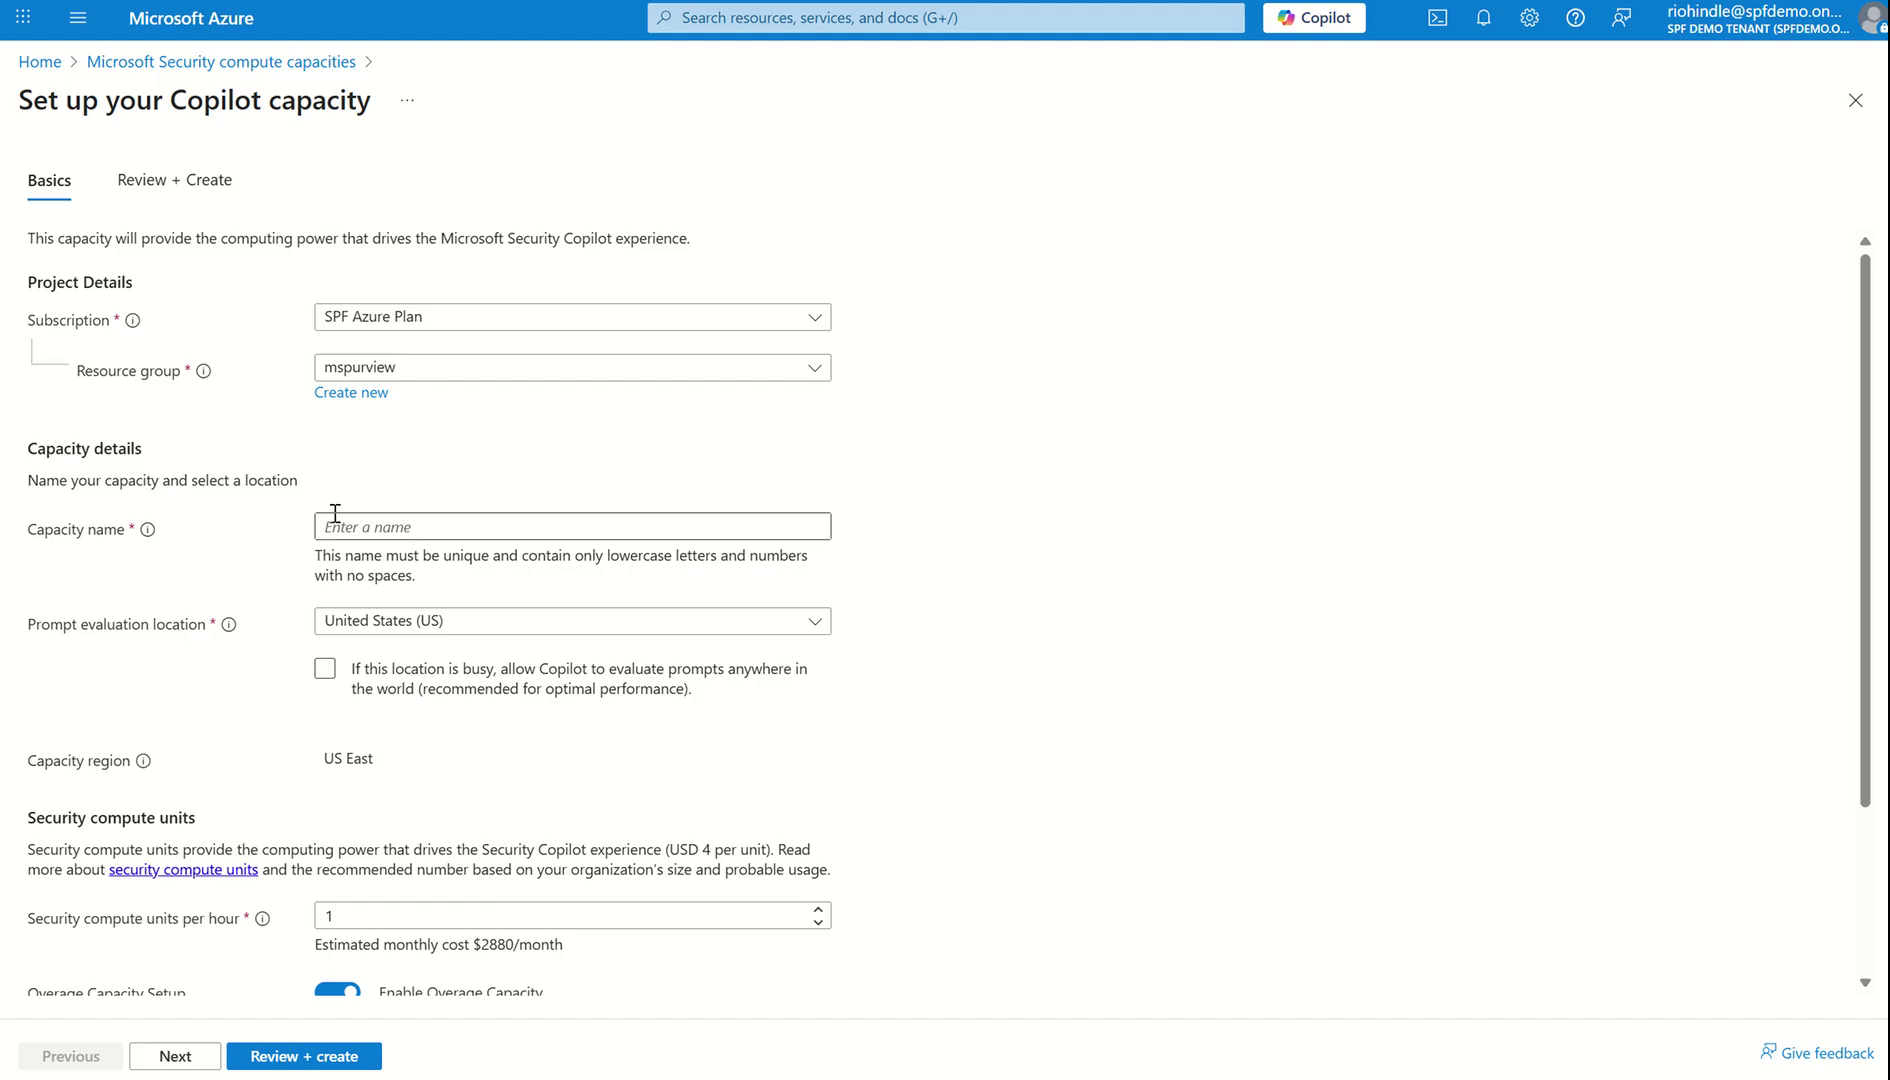
{"action": "scroll", "coordinate": [869, 759], "scroll_direction": "down", "scroll_amount": 2}
{"action": "scroll", "coordinate": [869, 757], "scroll_direction": "up", "scroll_amount": 2}
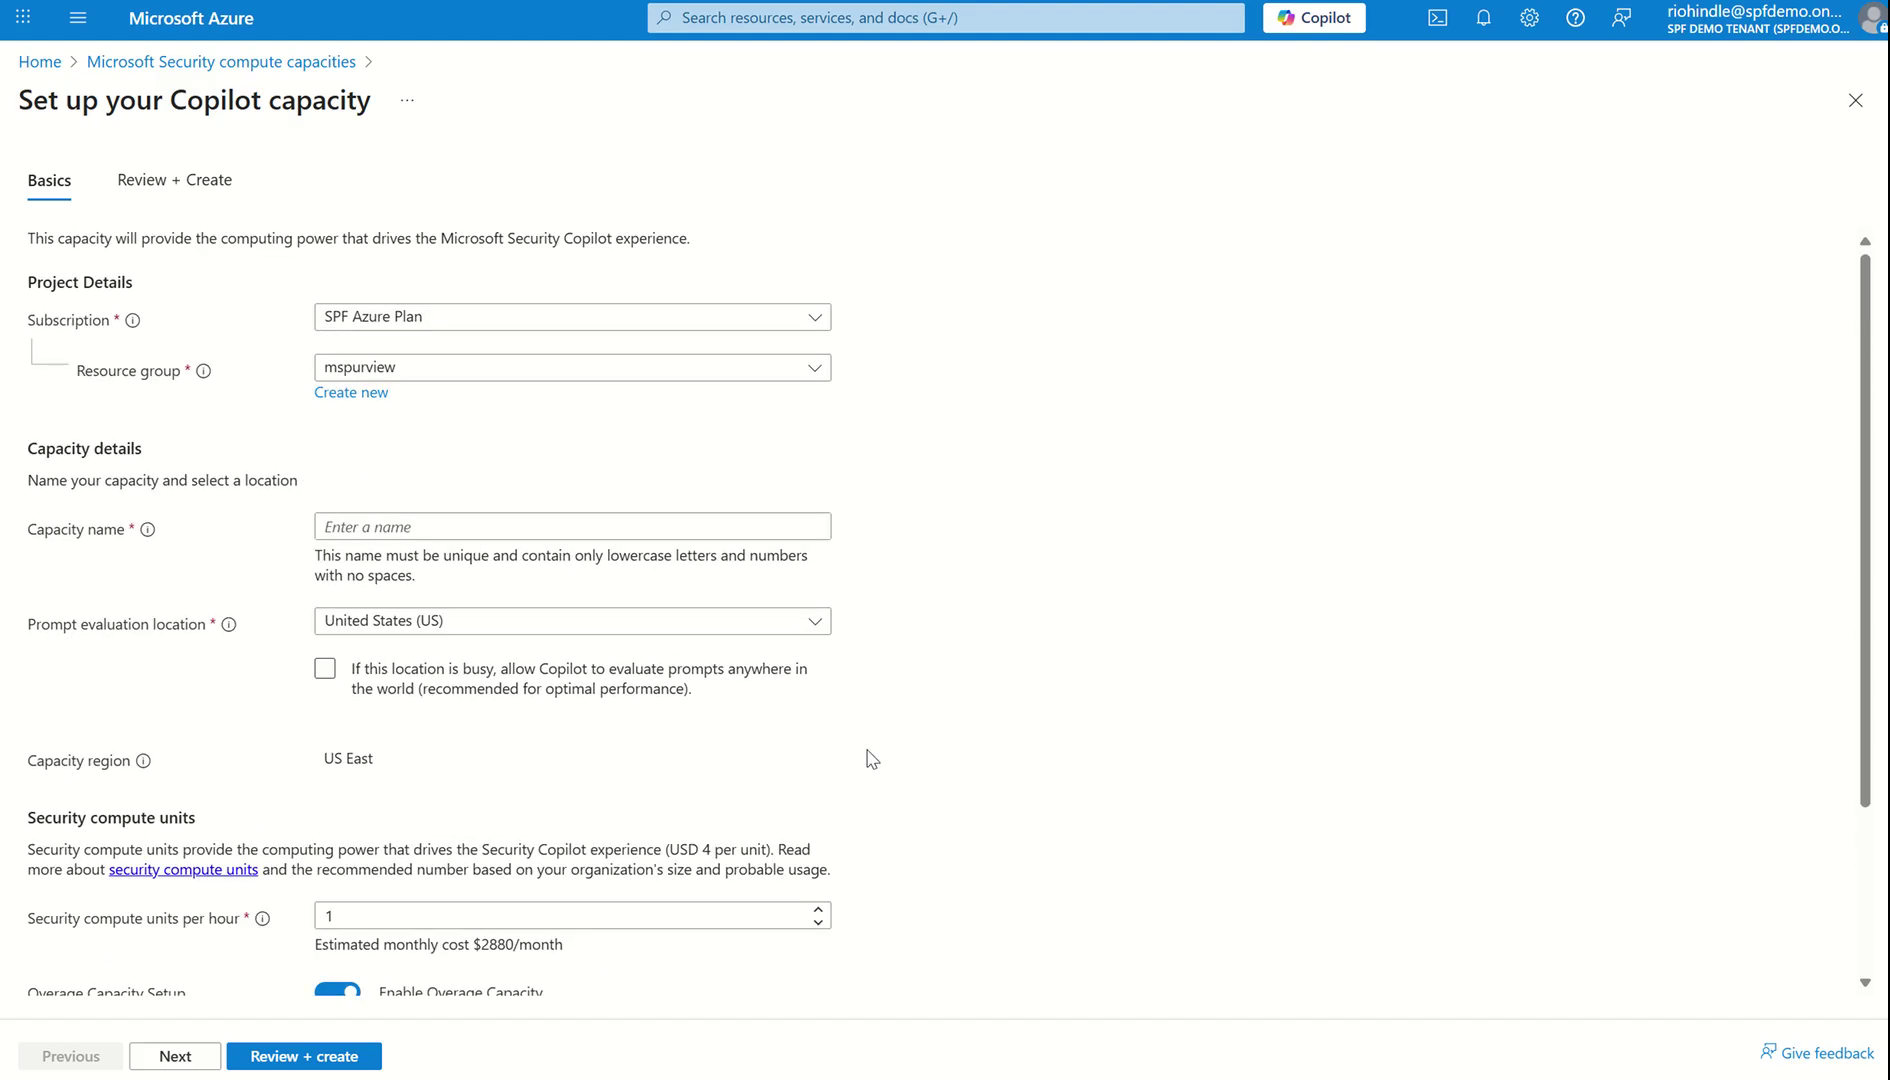
{"action": "left_click", "coordinate": [290, 62]}
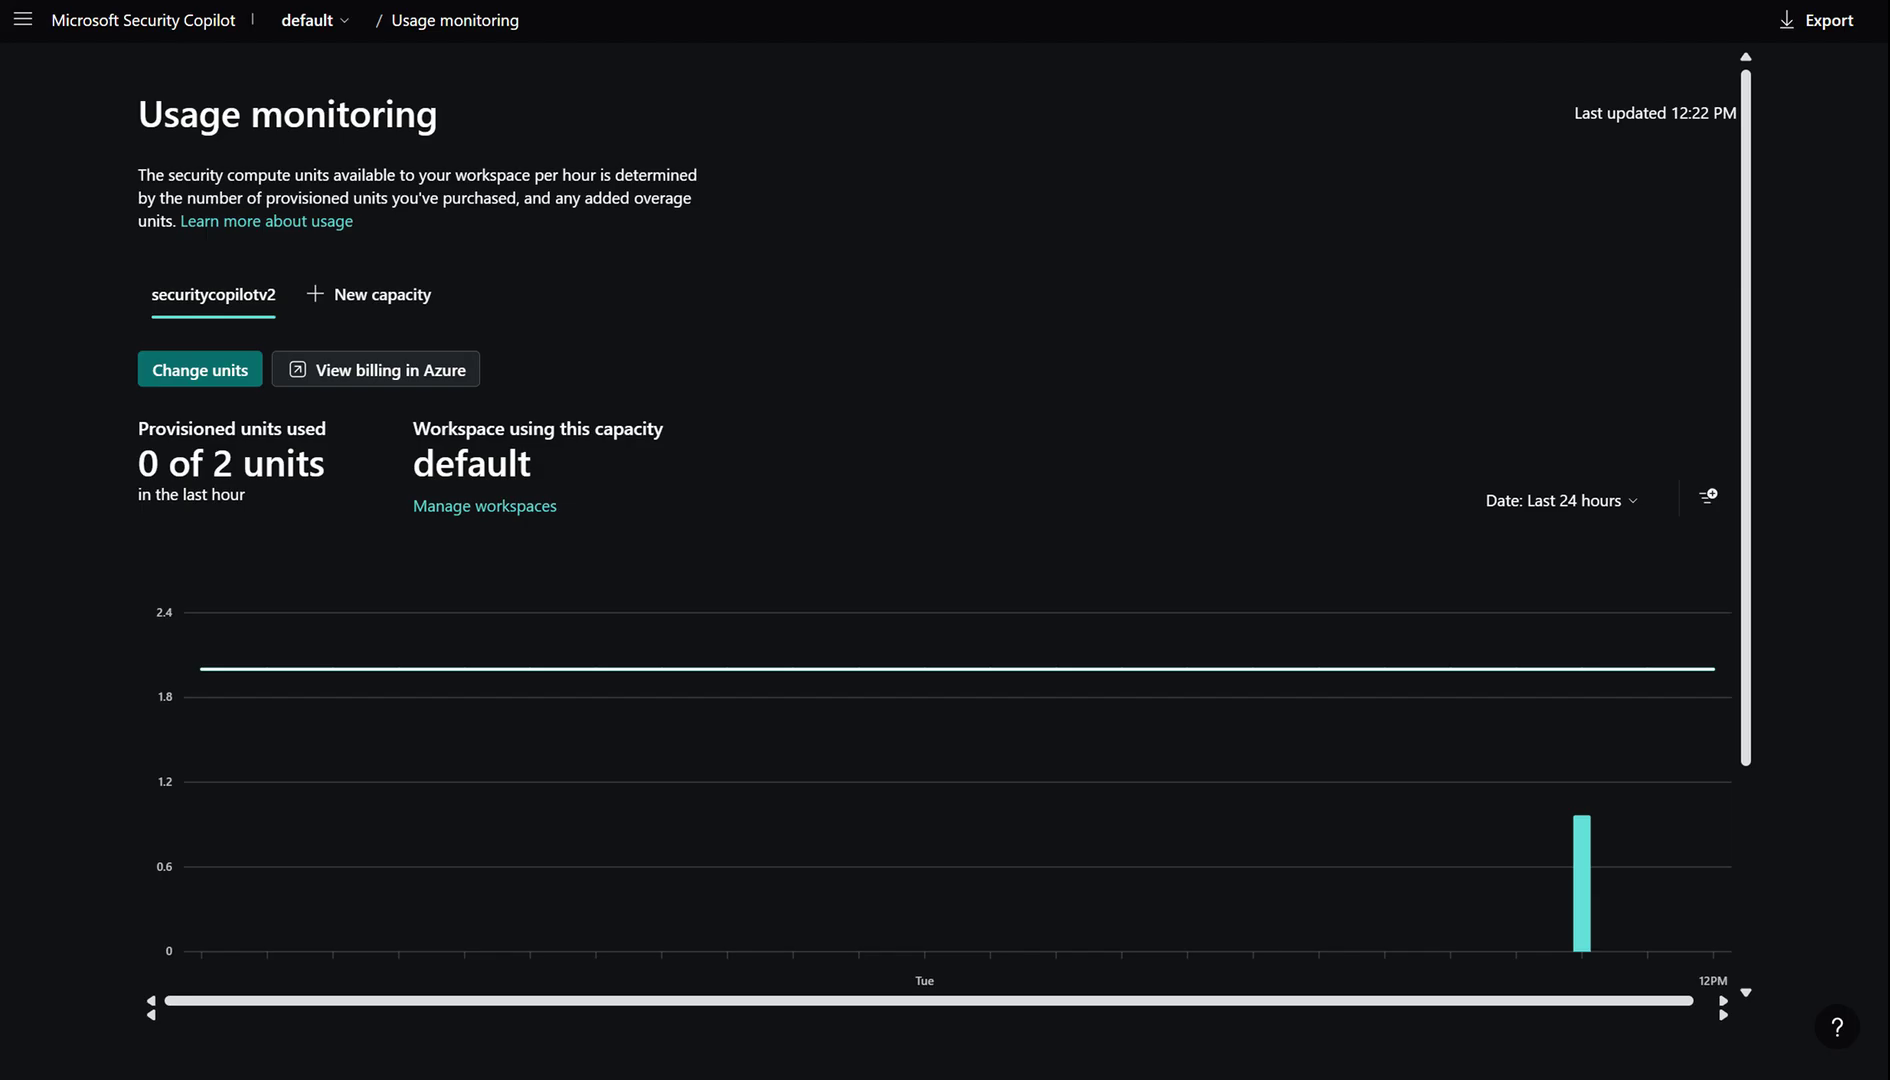
Step: Scroll down to the sessions table showing the agent and user prompt sessions
{"action": "scroll", "coordinate": [640, 425], "scroll_direction": "down", "scroll_amount": 3}
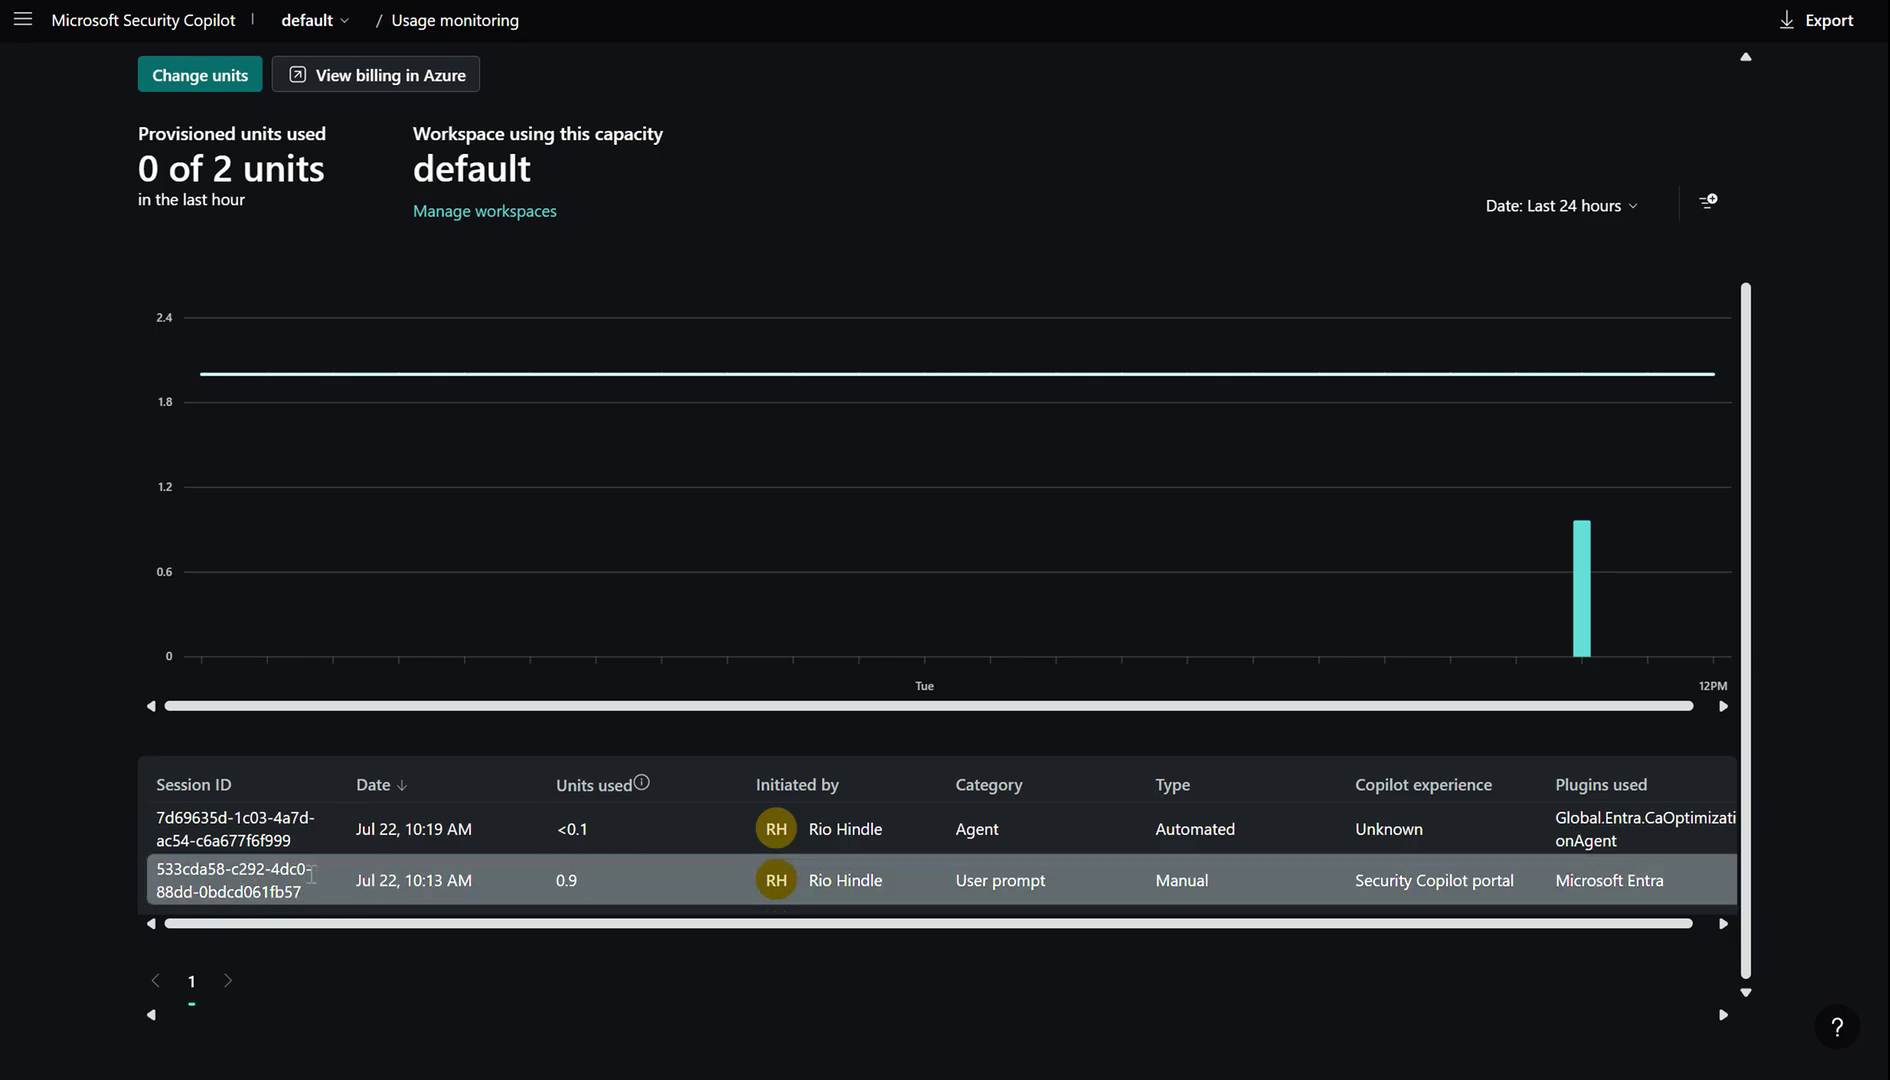
{"action": "scroll", "coordinate": [323, 921], "scroll_direction": "right", "scroll_amount": 1}
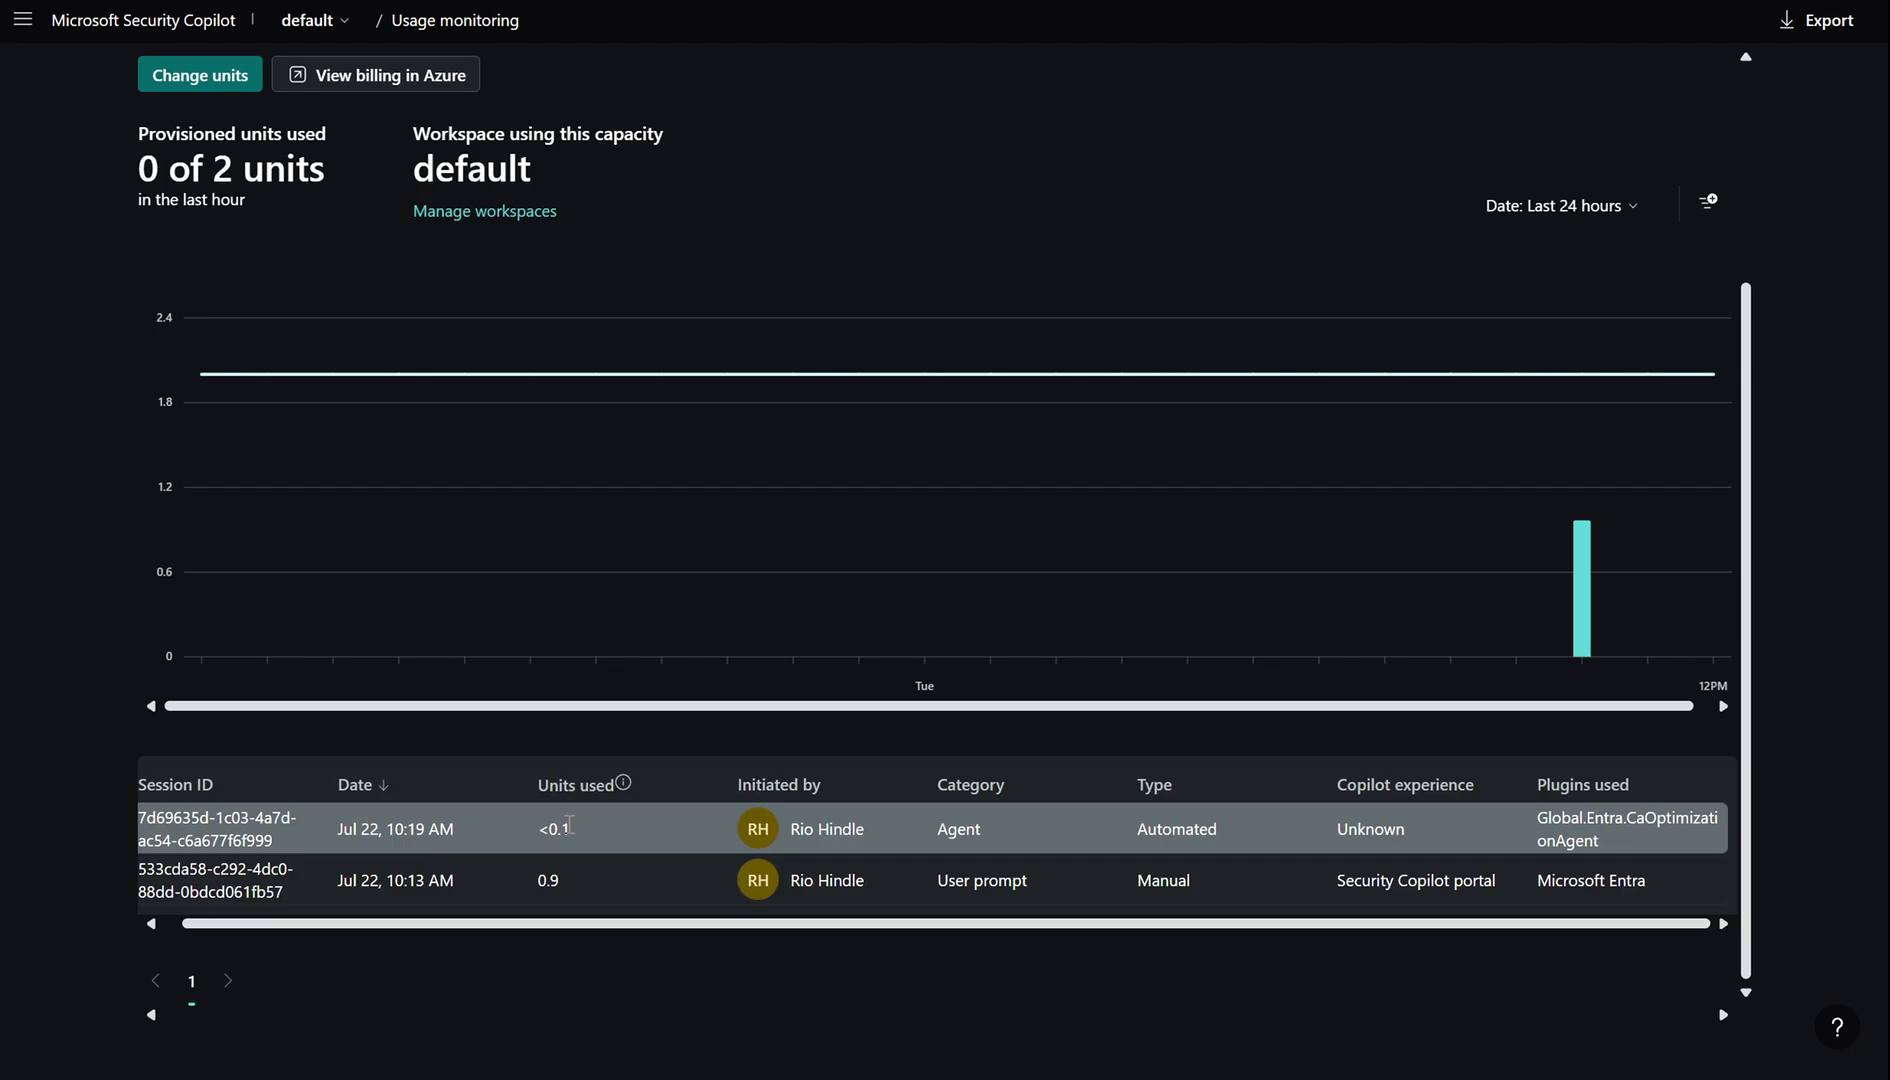
{"action": "left_click_drag", "start_coordinate": [583, 921], "coordinate": [420, 920]}
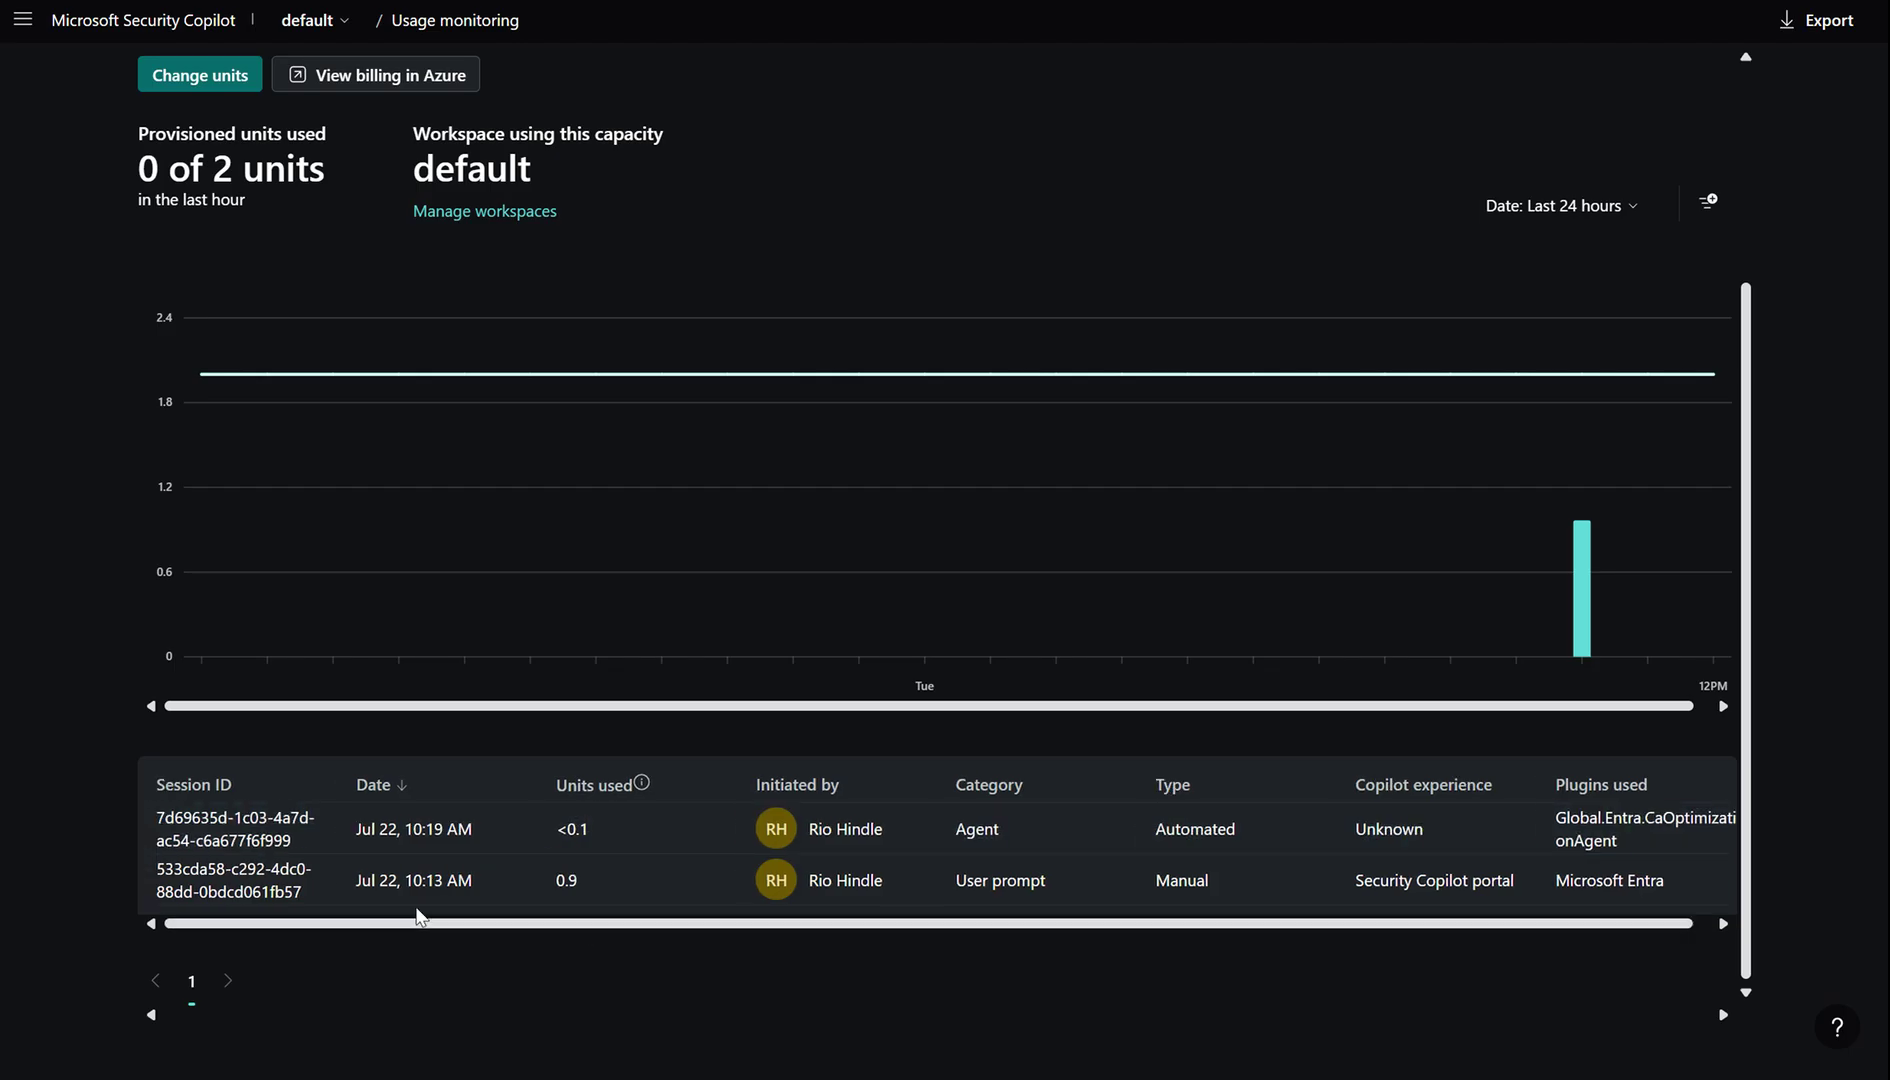
{"action": "scroll", "coordinate": [473, 461], "scroll_direction": "up", "scroll_amount": 3}
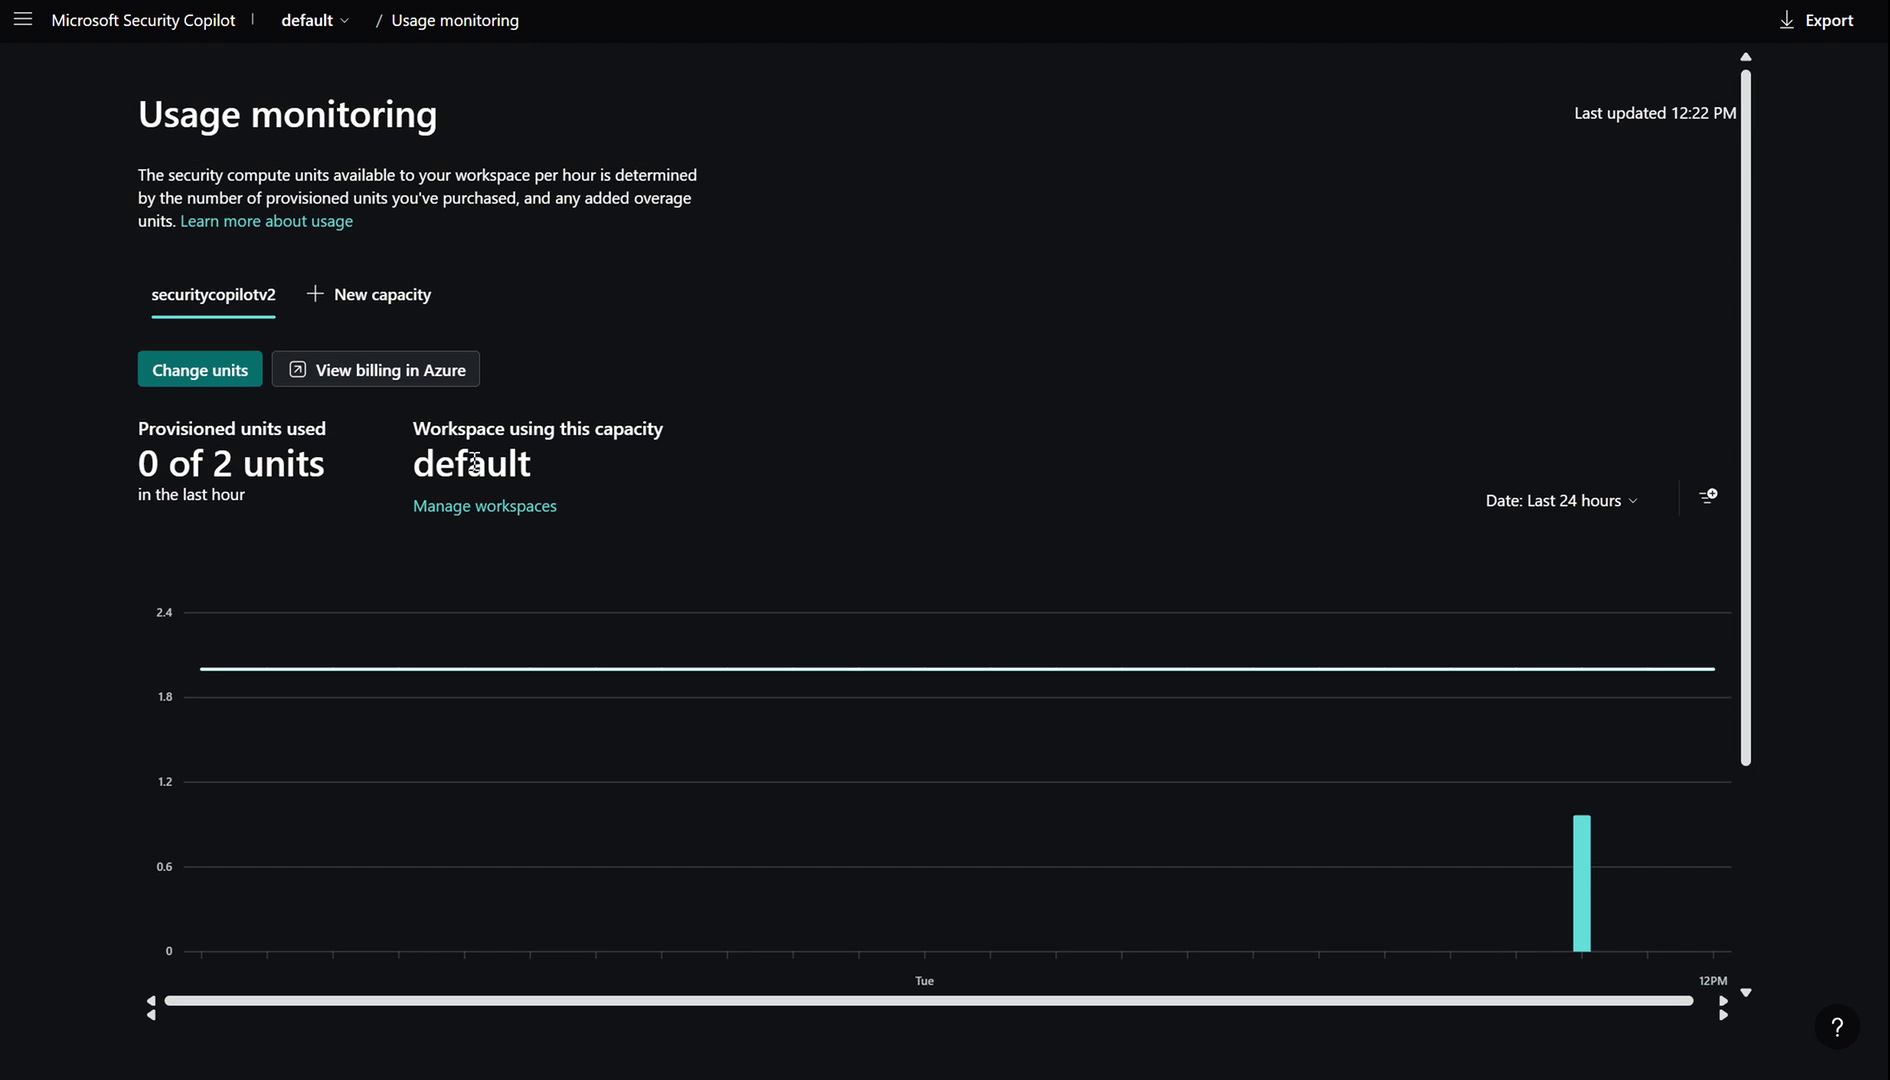
Step: Go to the Agents page and dismiss the intro dialog to reveal the three agent cards
{"action": "left_click", "coordinate": [22, 20]}
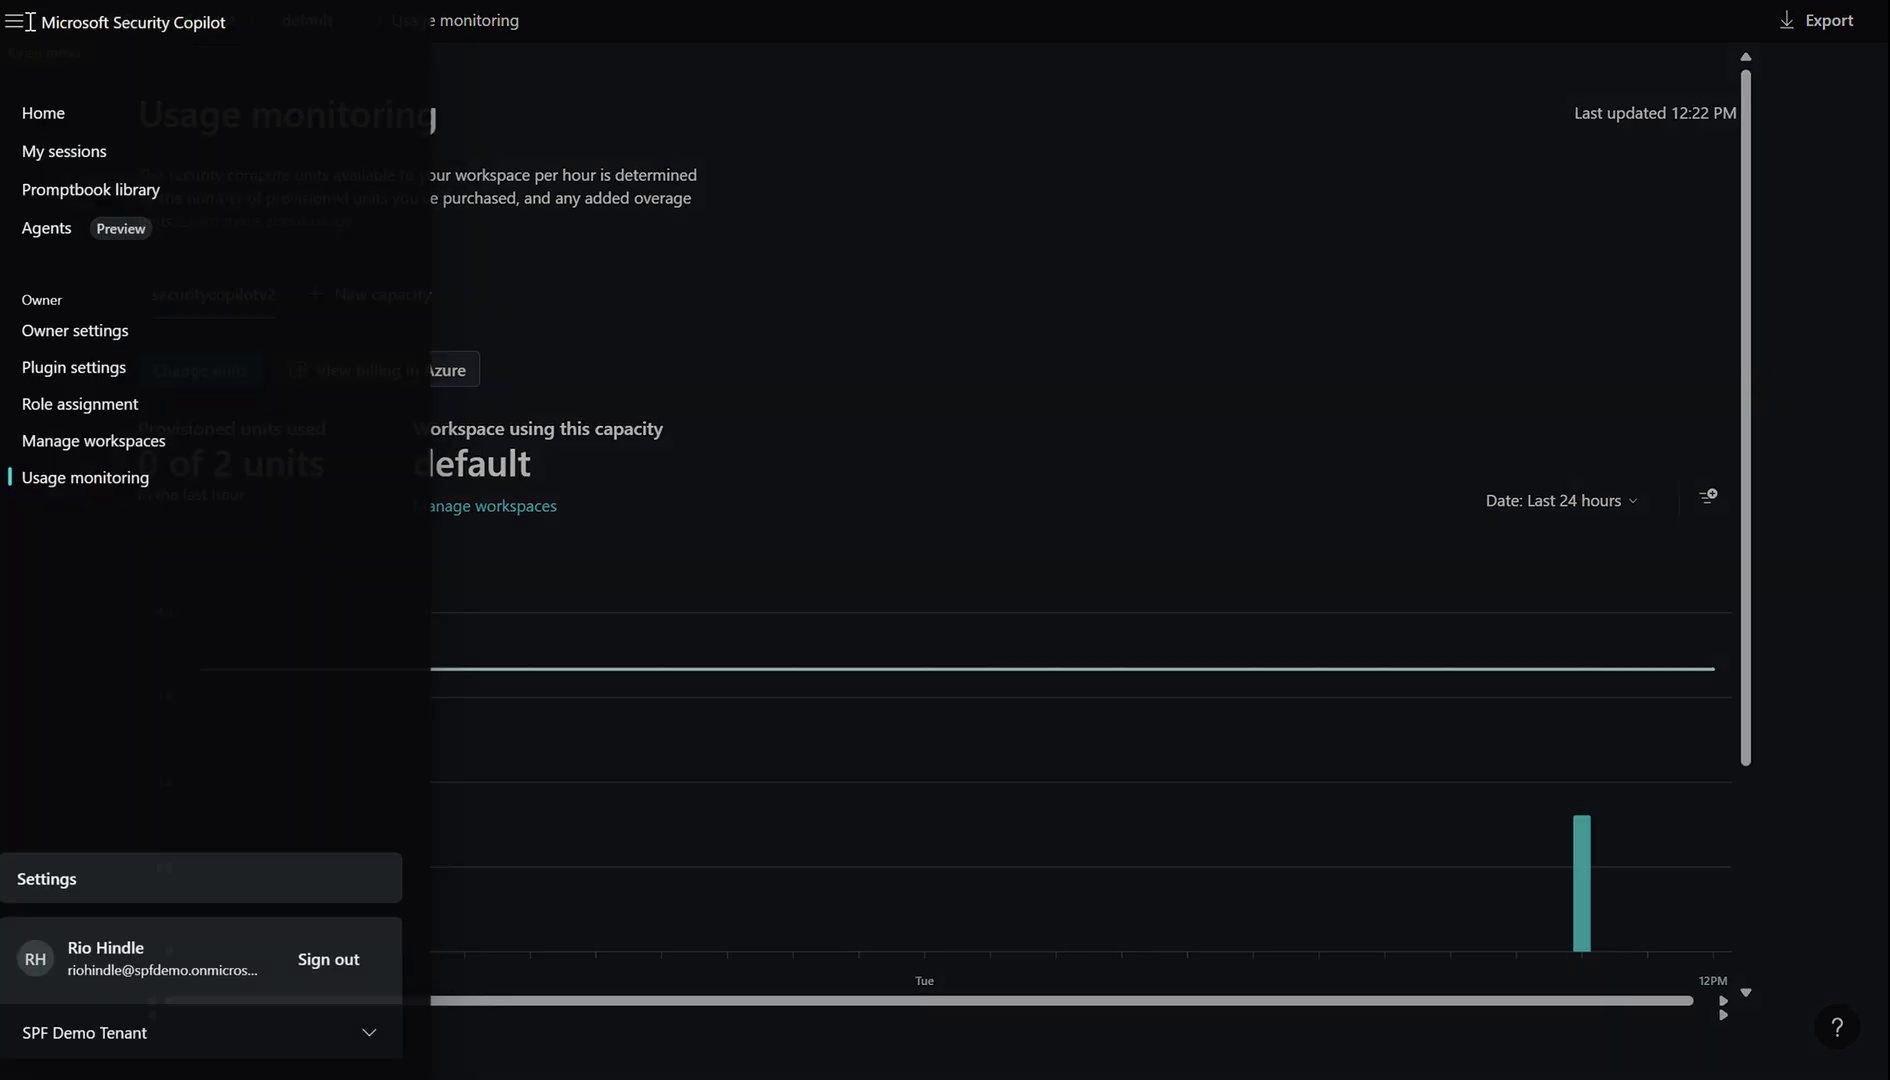
{"action": "left_click", "coordinate": [78, 232]}
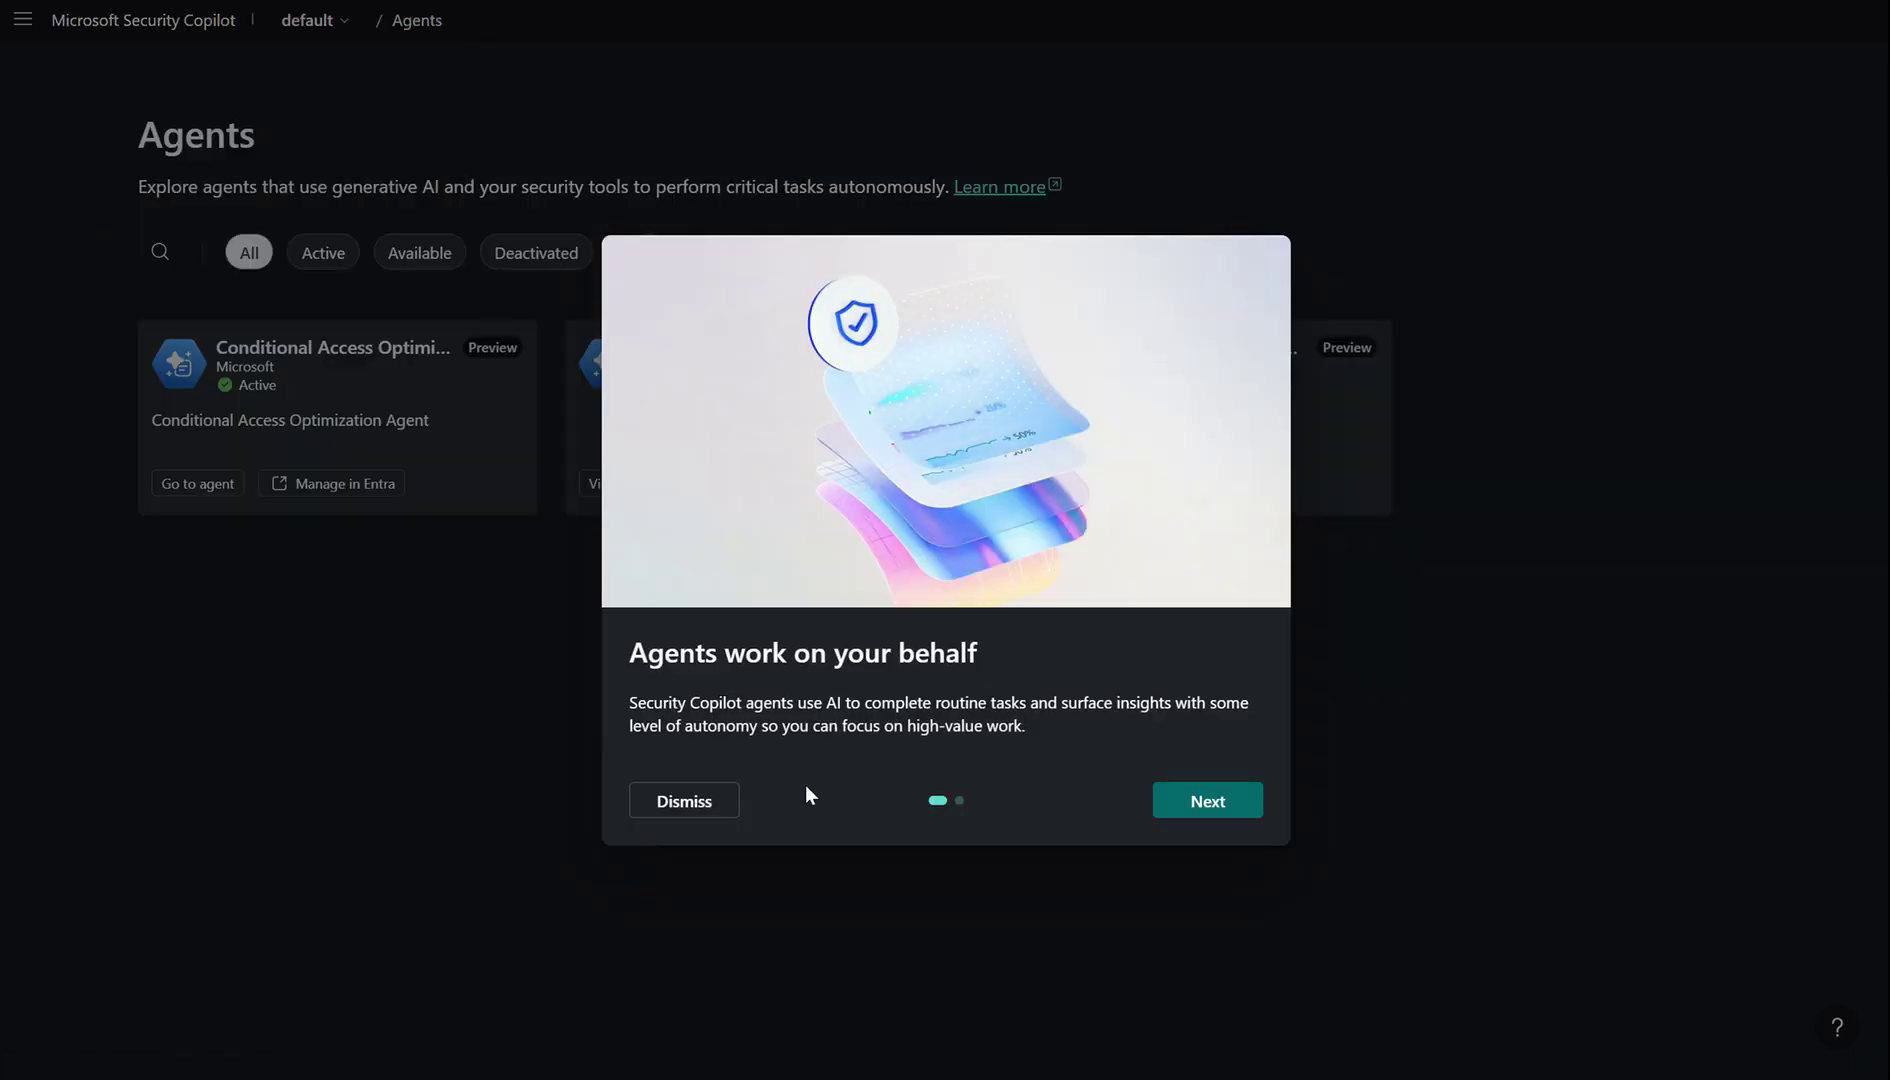
{"action": "left_click", "coordinate": [676, 805]}
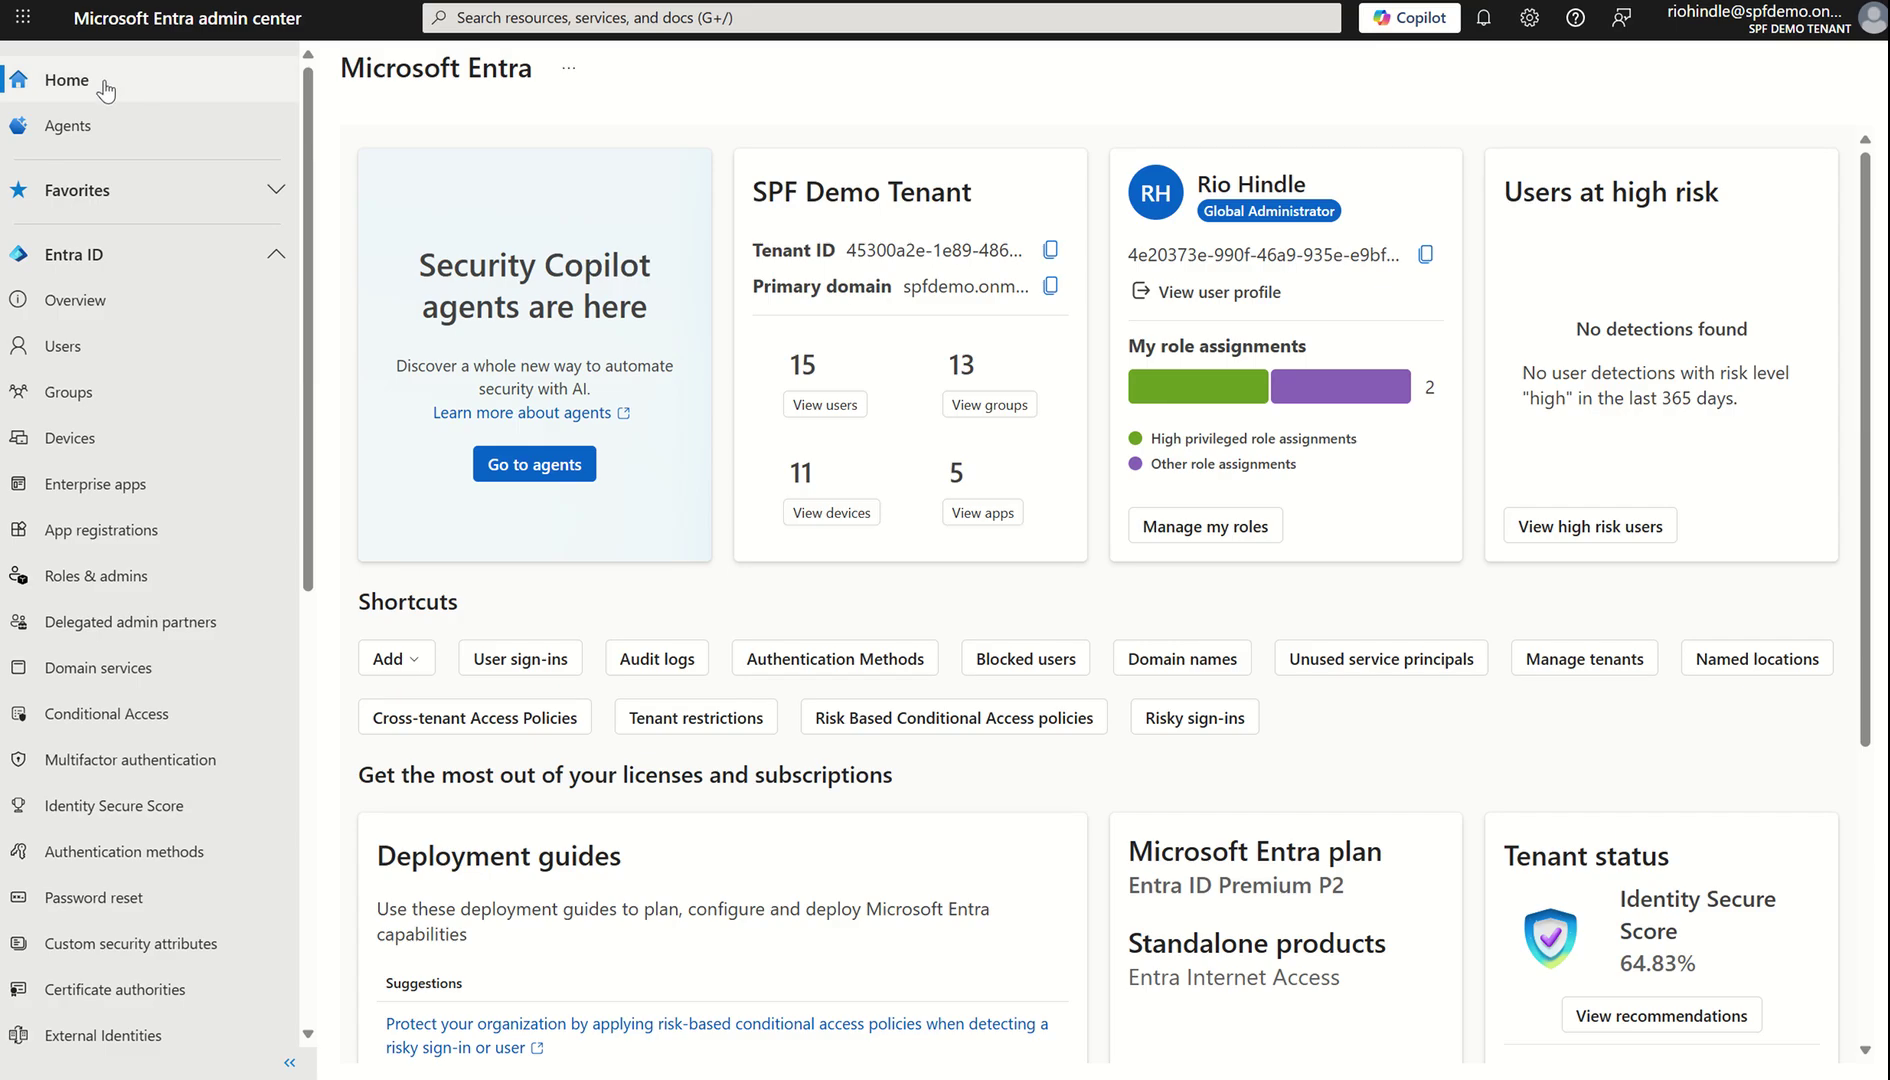
Step: From Entra Home, open Agents and view the Conditional Access Optimization Agent's details
{"action": "left_click", "coordinate": [105, 80]}
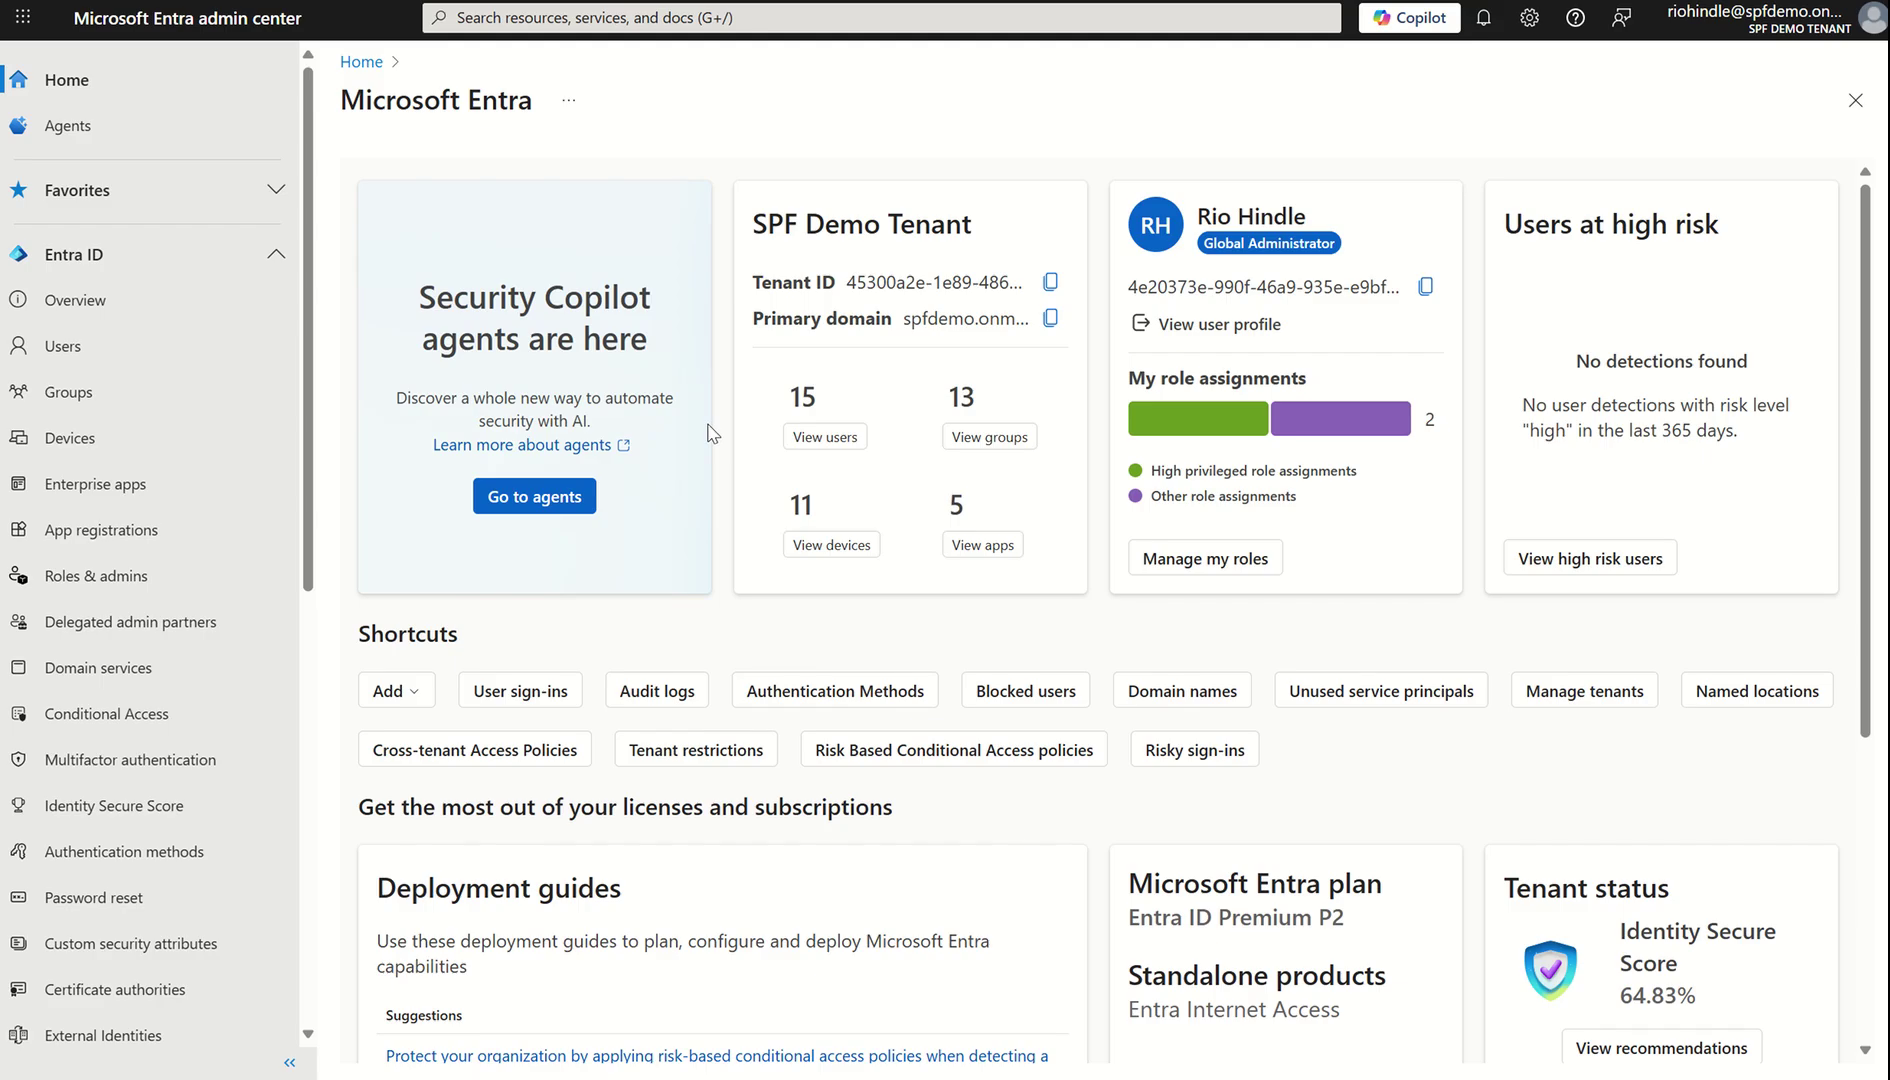
{"action": "left_click", "coordinate": [58, 139]}
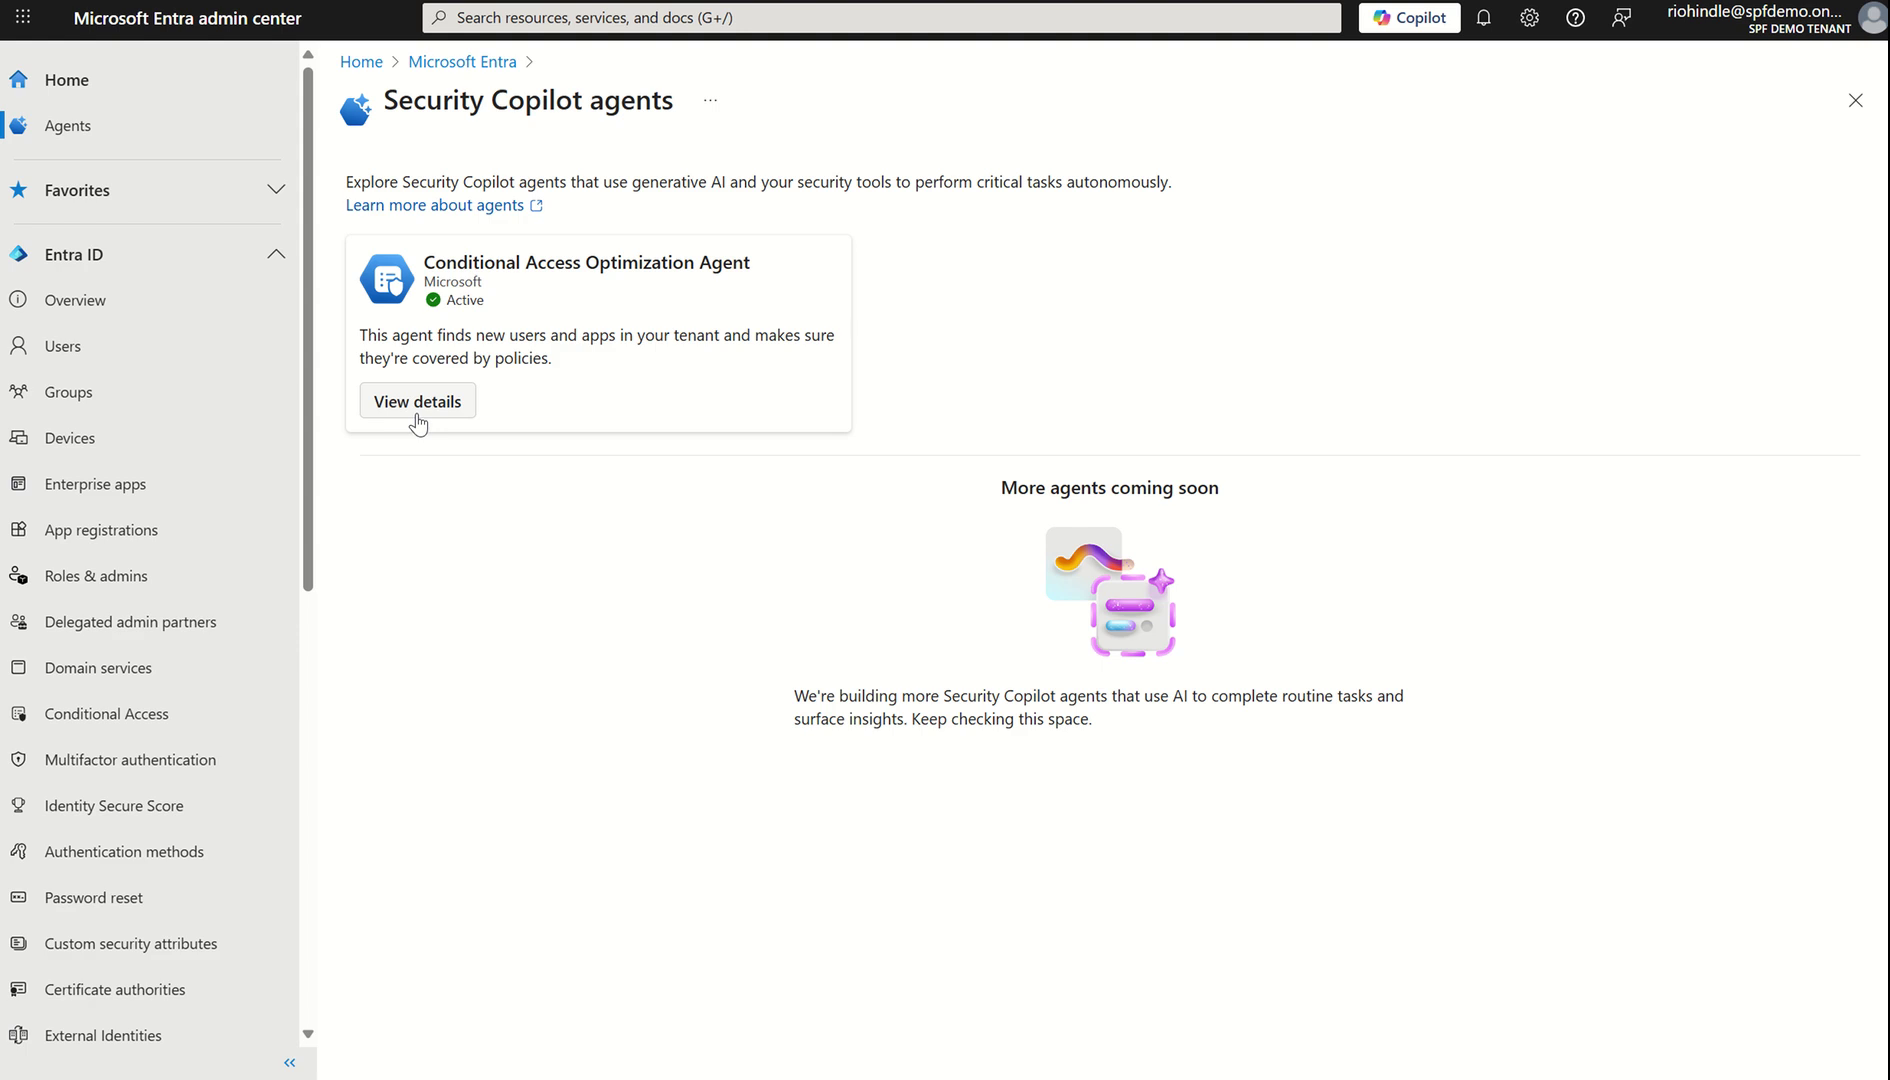
{"action": "left_click", "coordinate": [418, 402]}
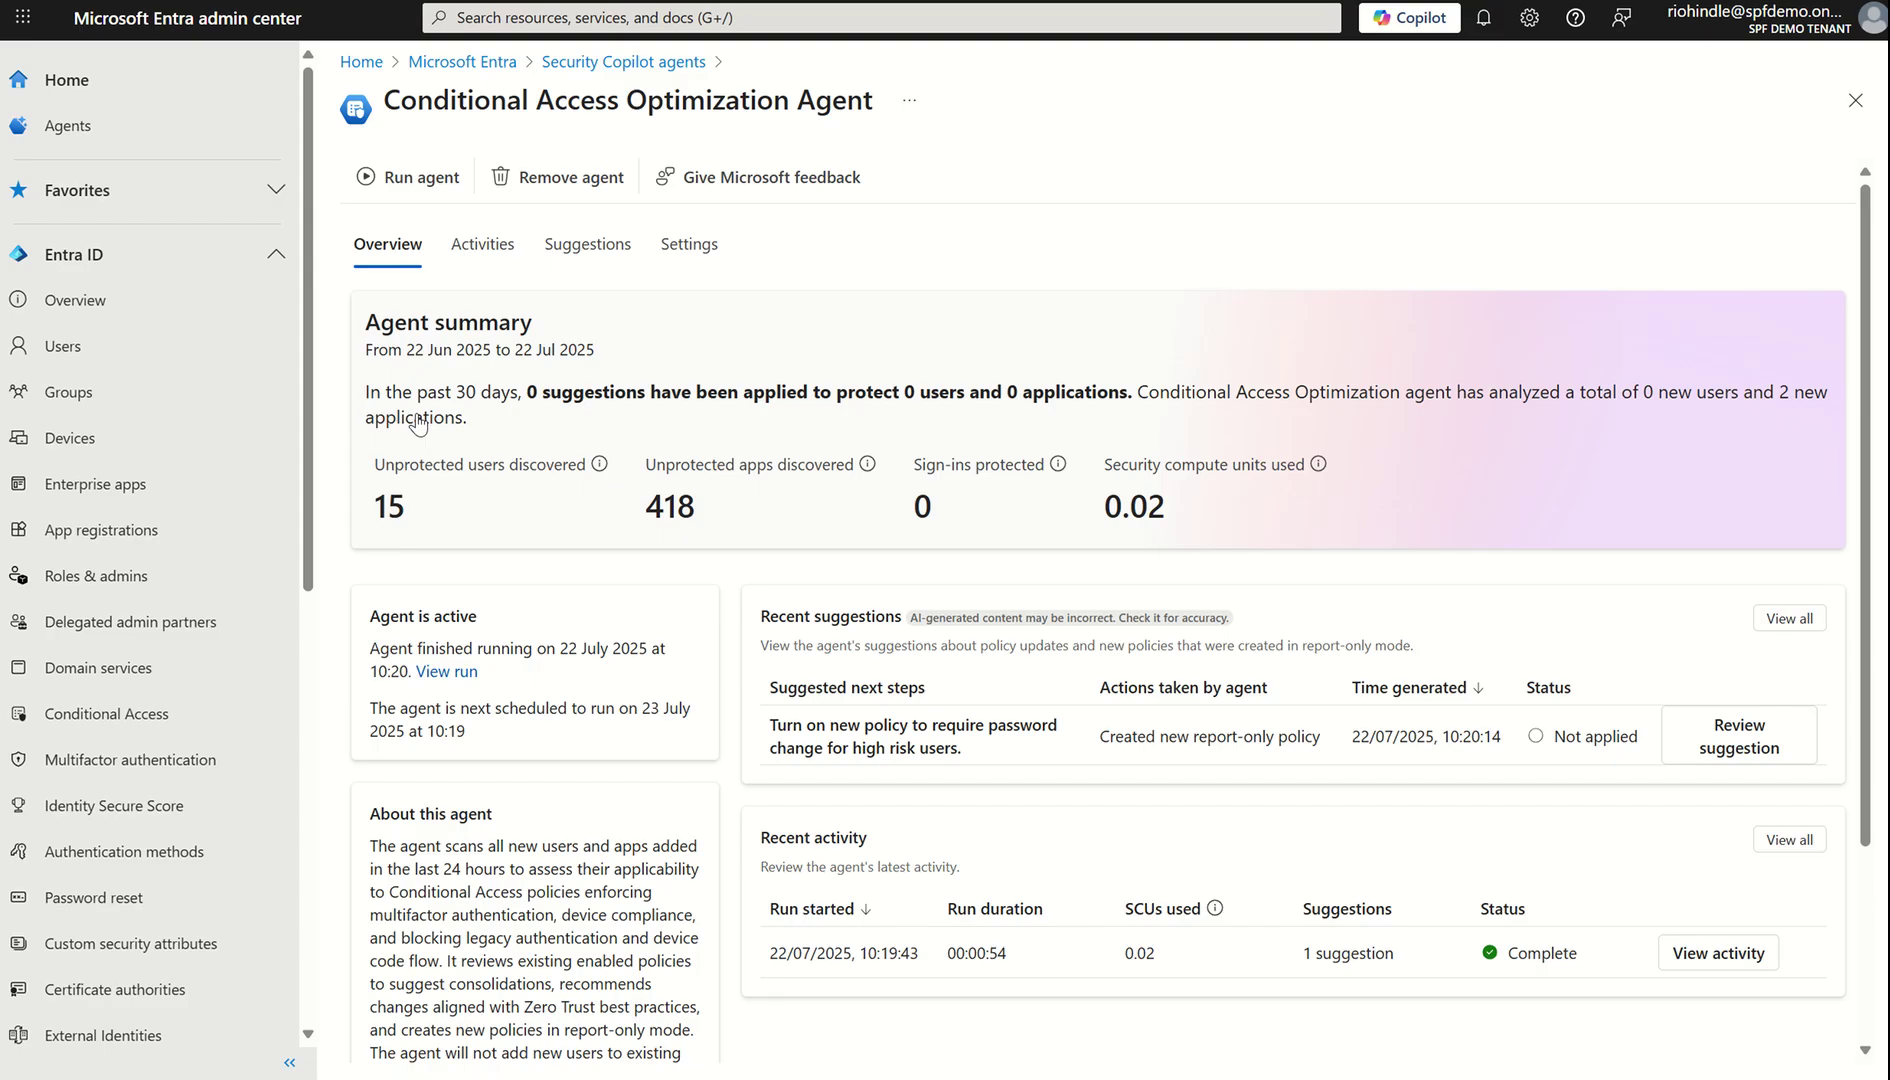
{"action": "left_click_drag", "start_coordinate": [369, 616], "coordinate": [598, 685]}
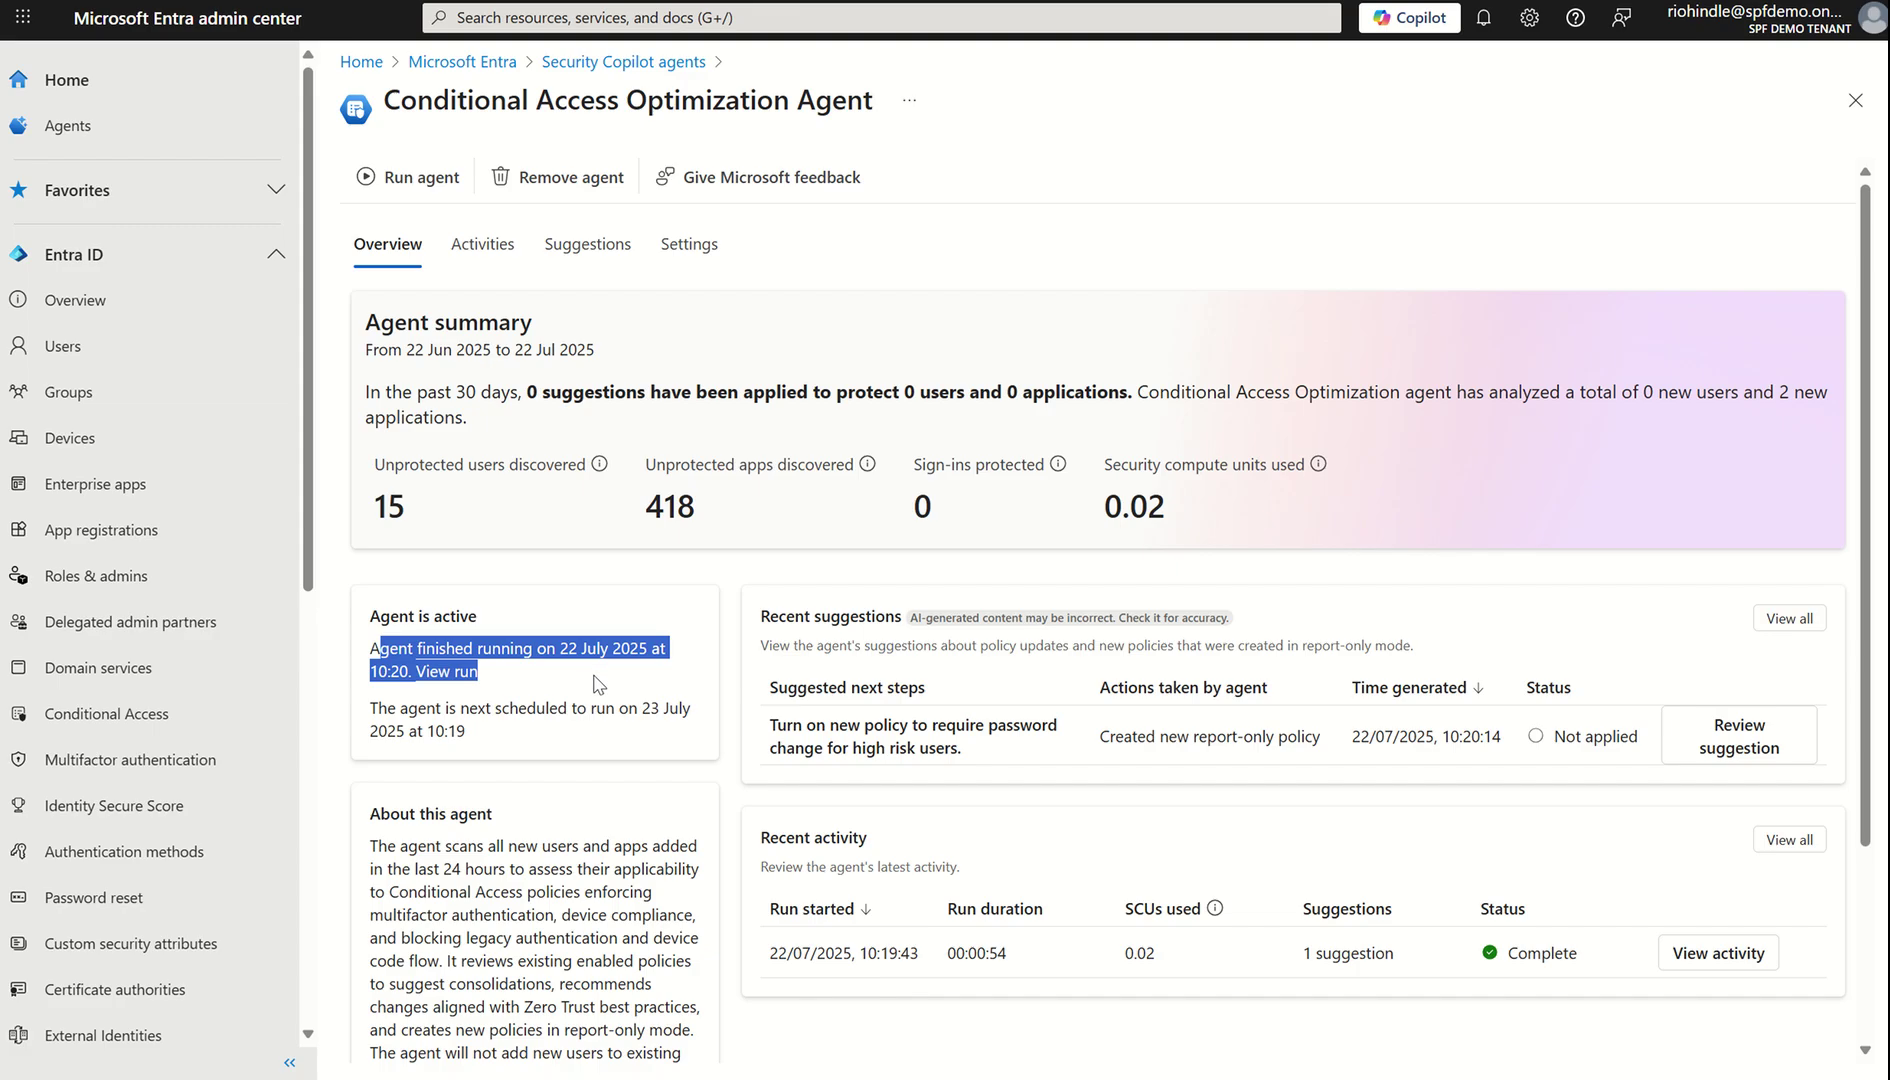
{"action": "left_click_drag", "start_coordinate": [400, 708], "coordinate": [590, 741]}
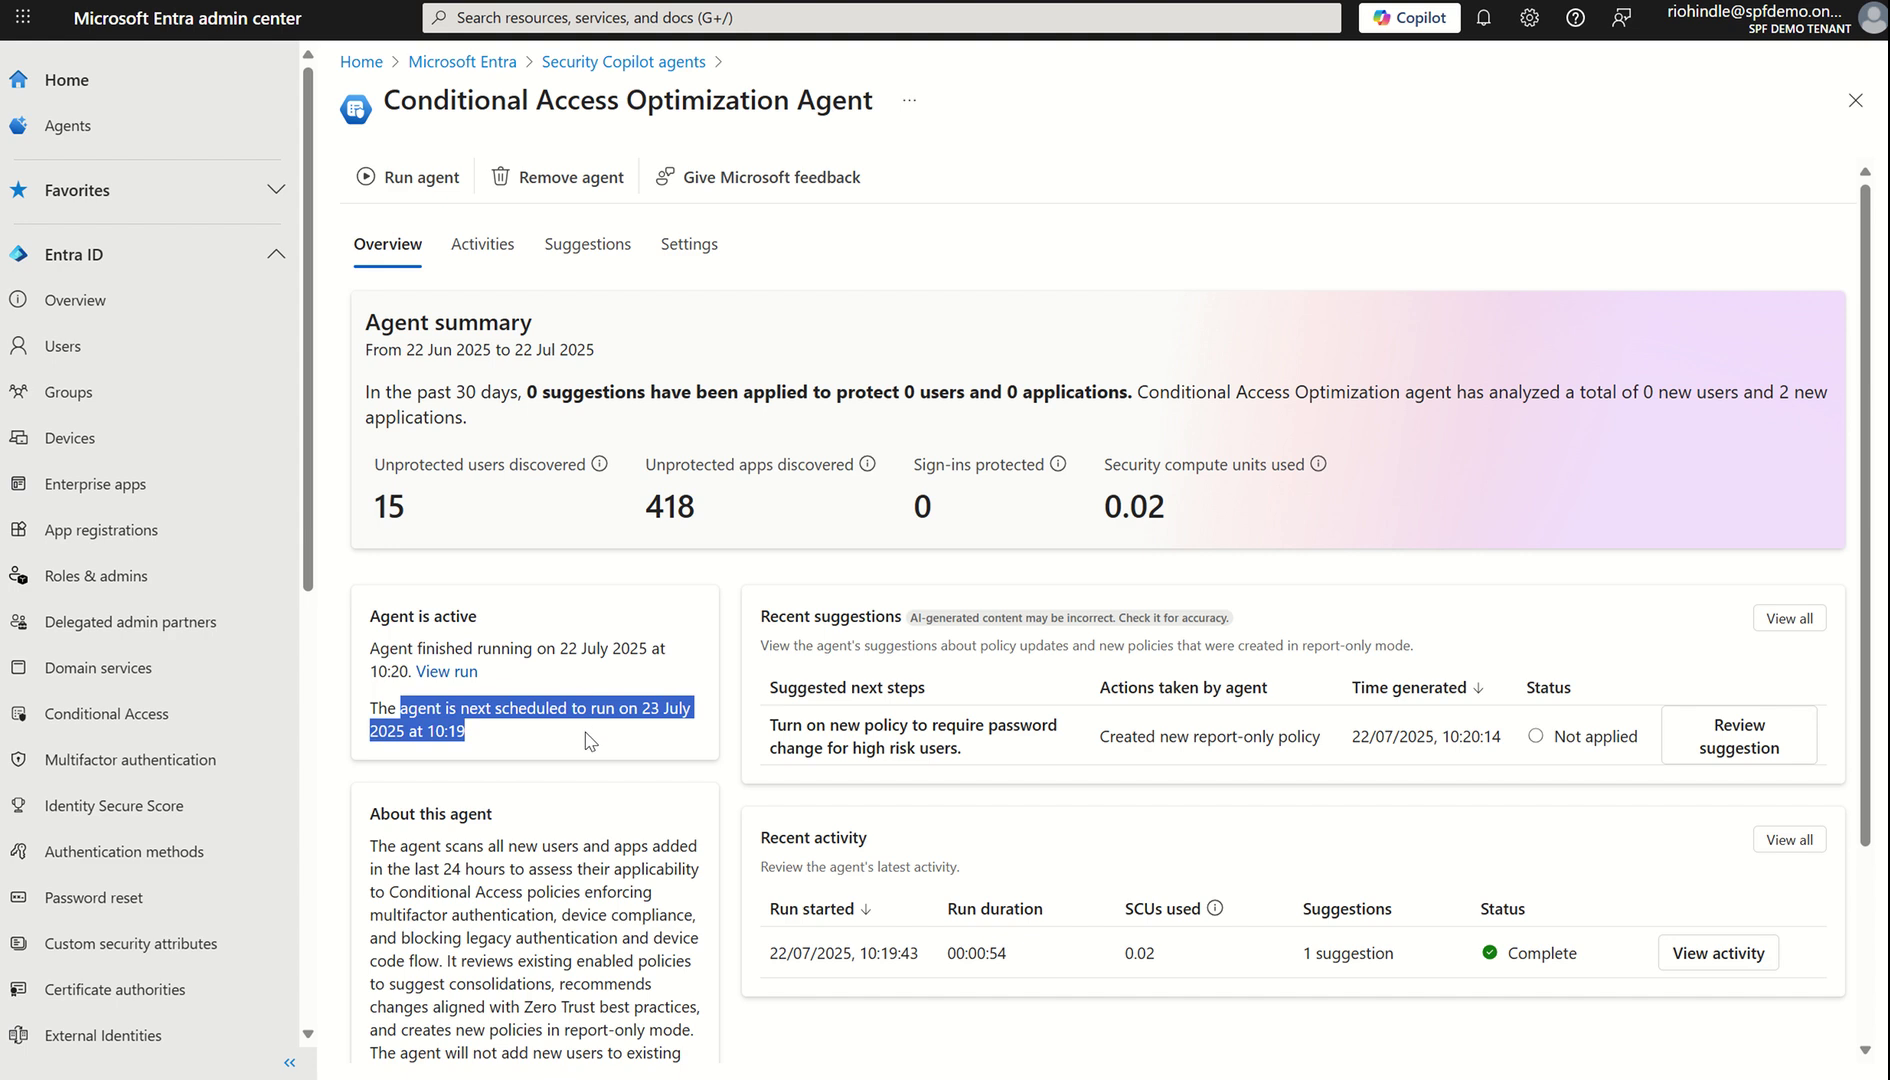
{"action": "left_click", "coordinate": [590, 741]}
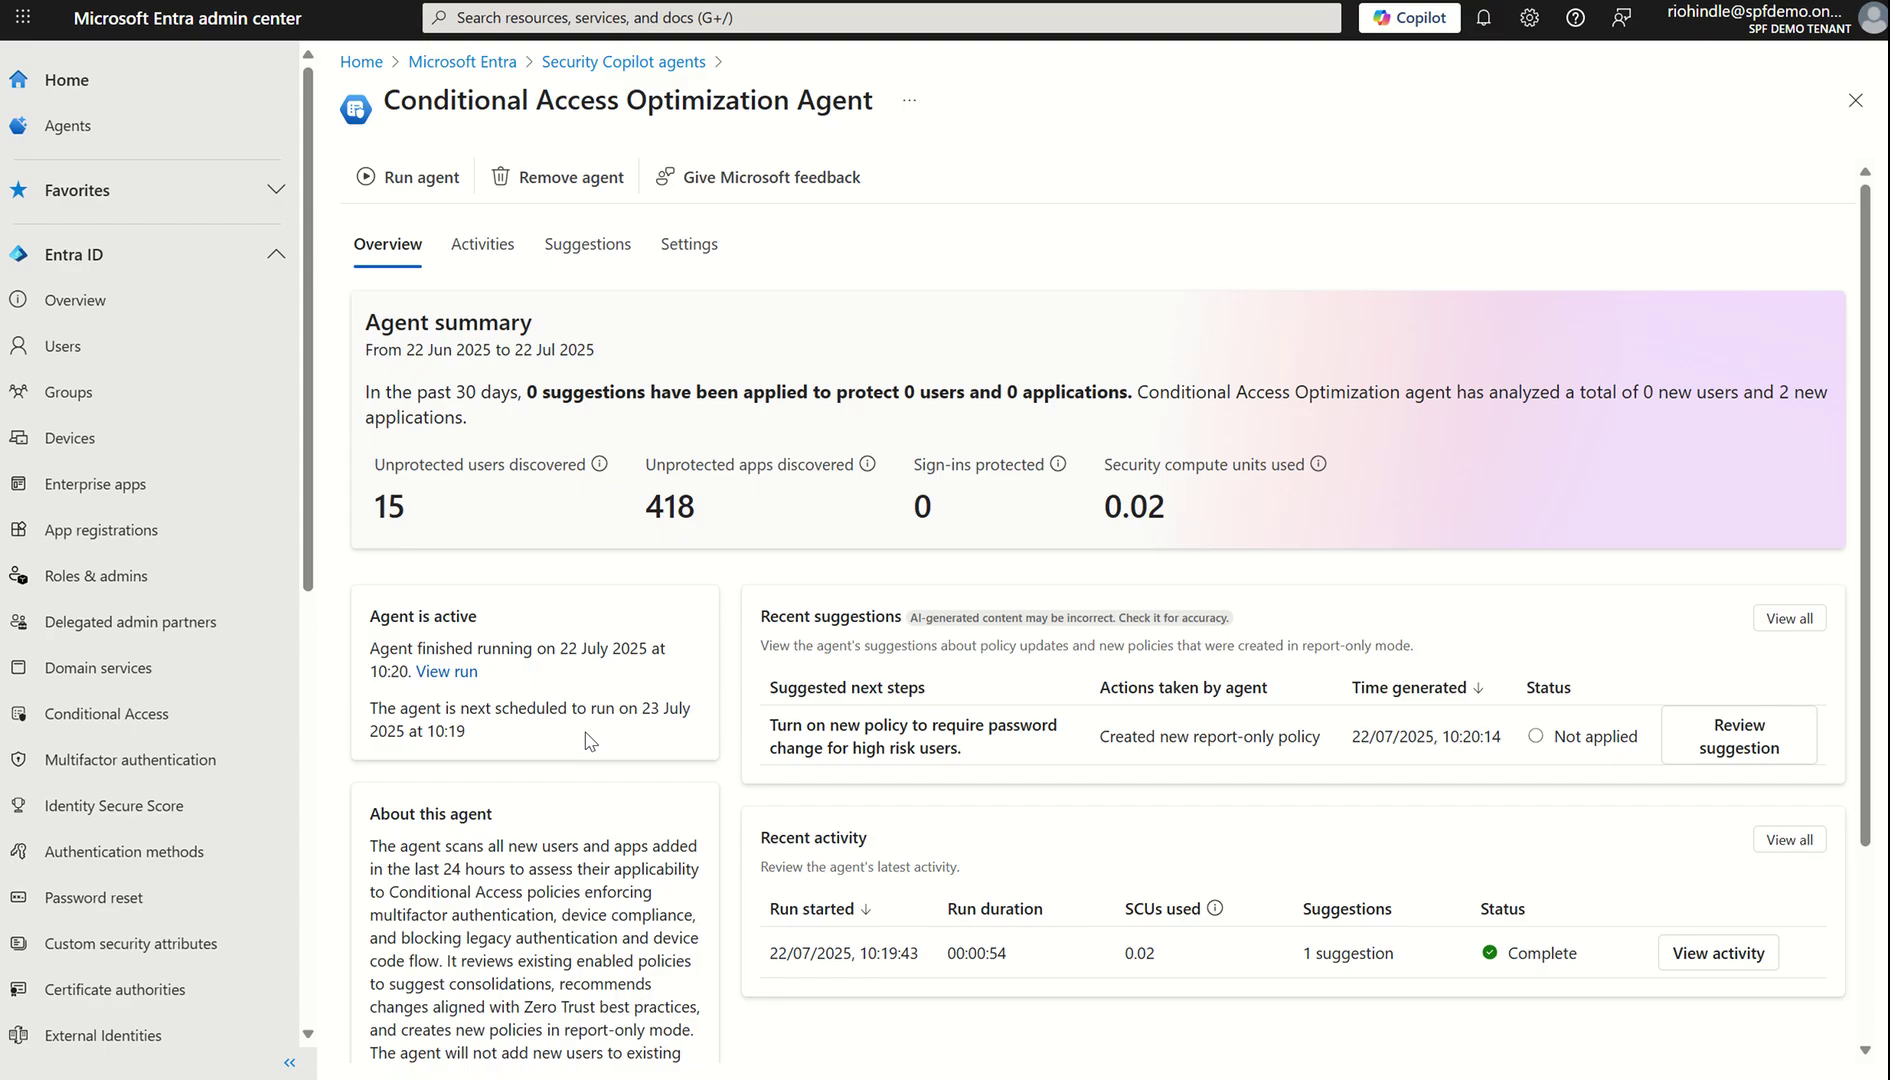
{"action": "scroll", "coordinate": [590, 740], "scroll_direction": "down", "scroll_amount": 3}
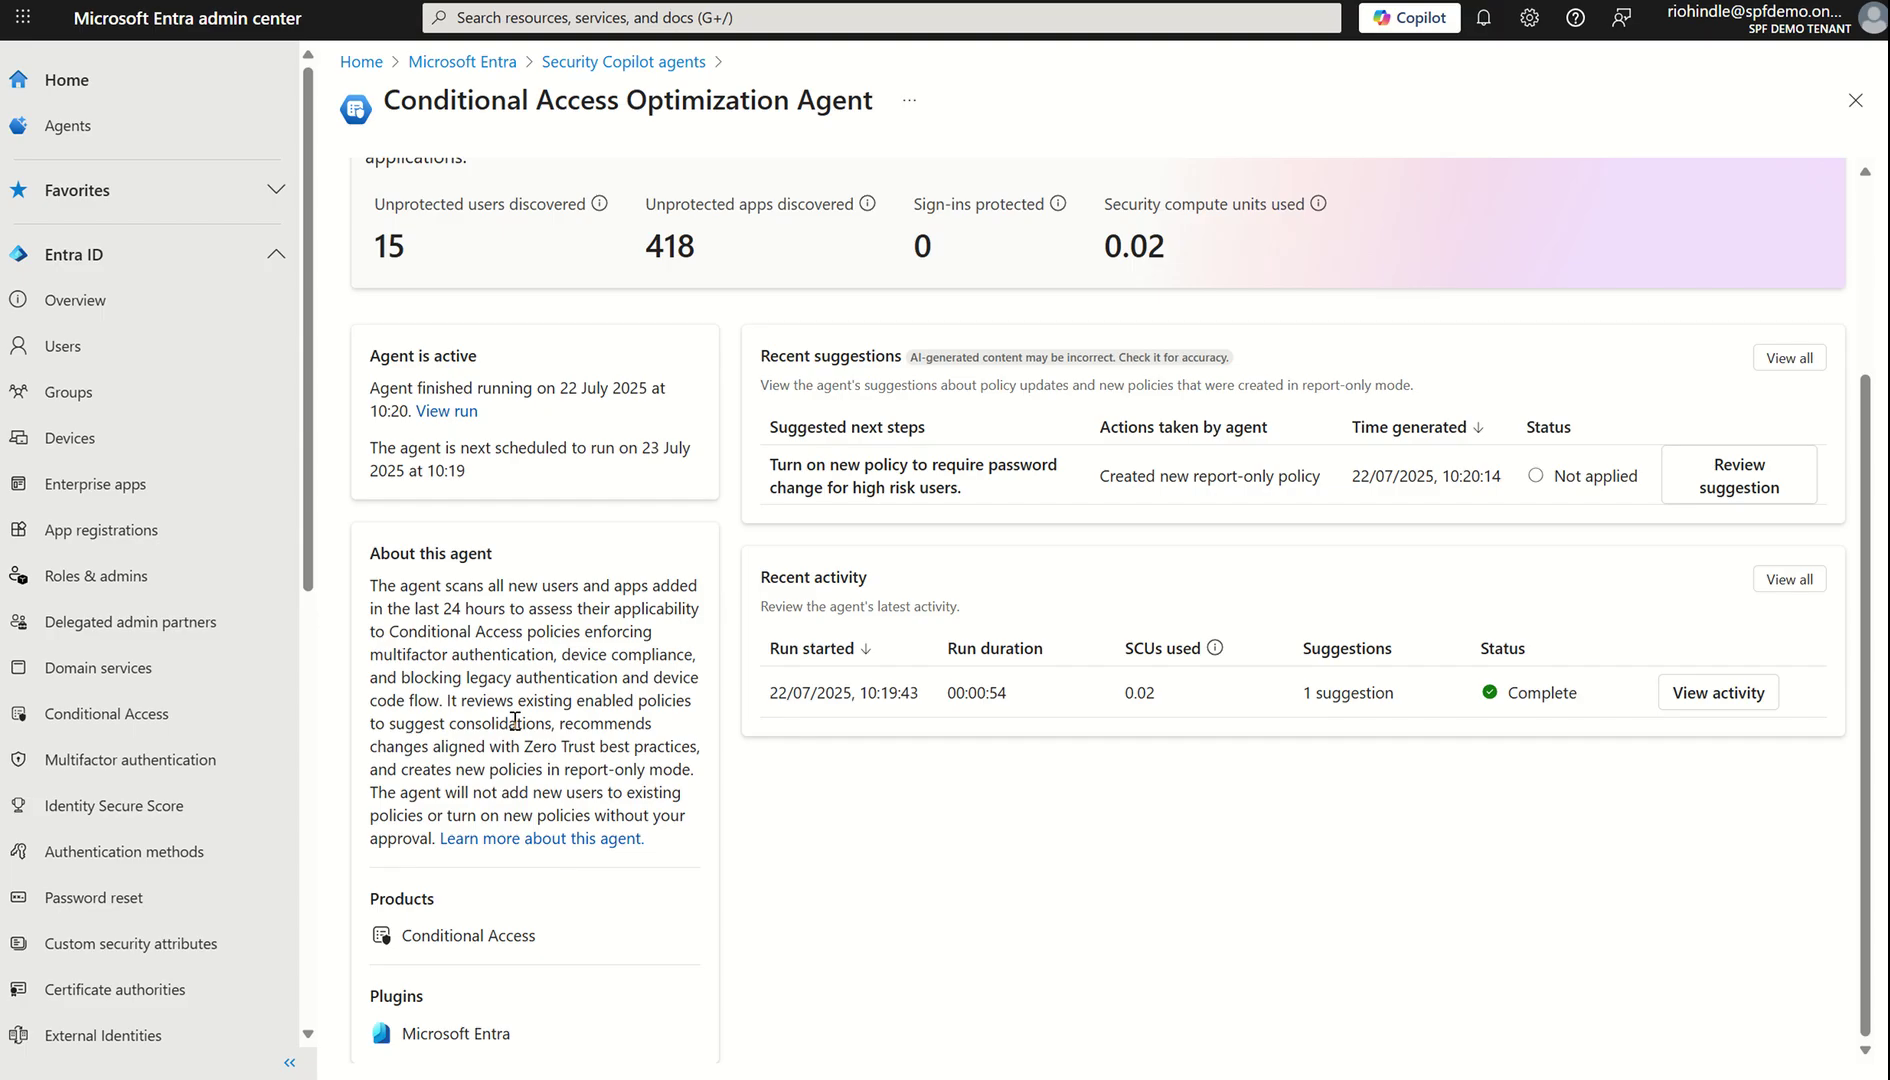
{"action": "scroll", "coordinate": [631, 576], "scroll_direction": "up", "scroll_amount": 3}
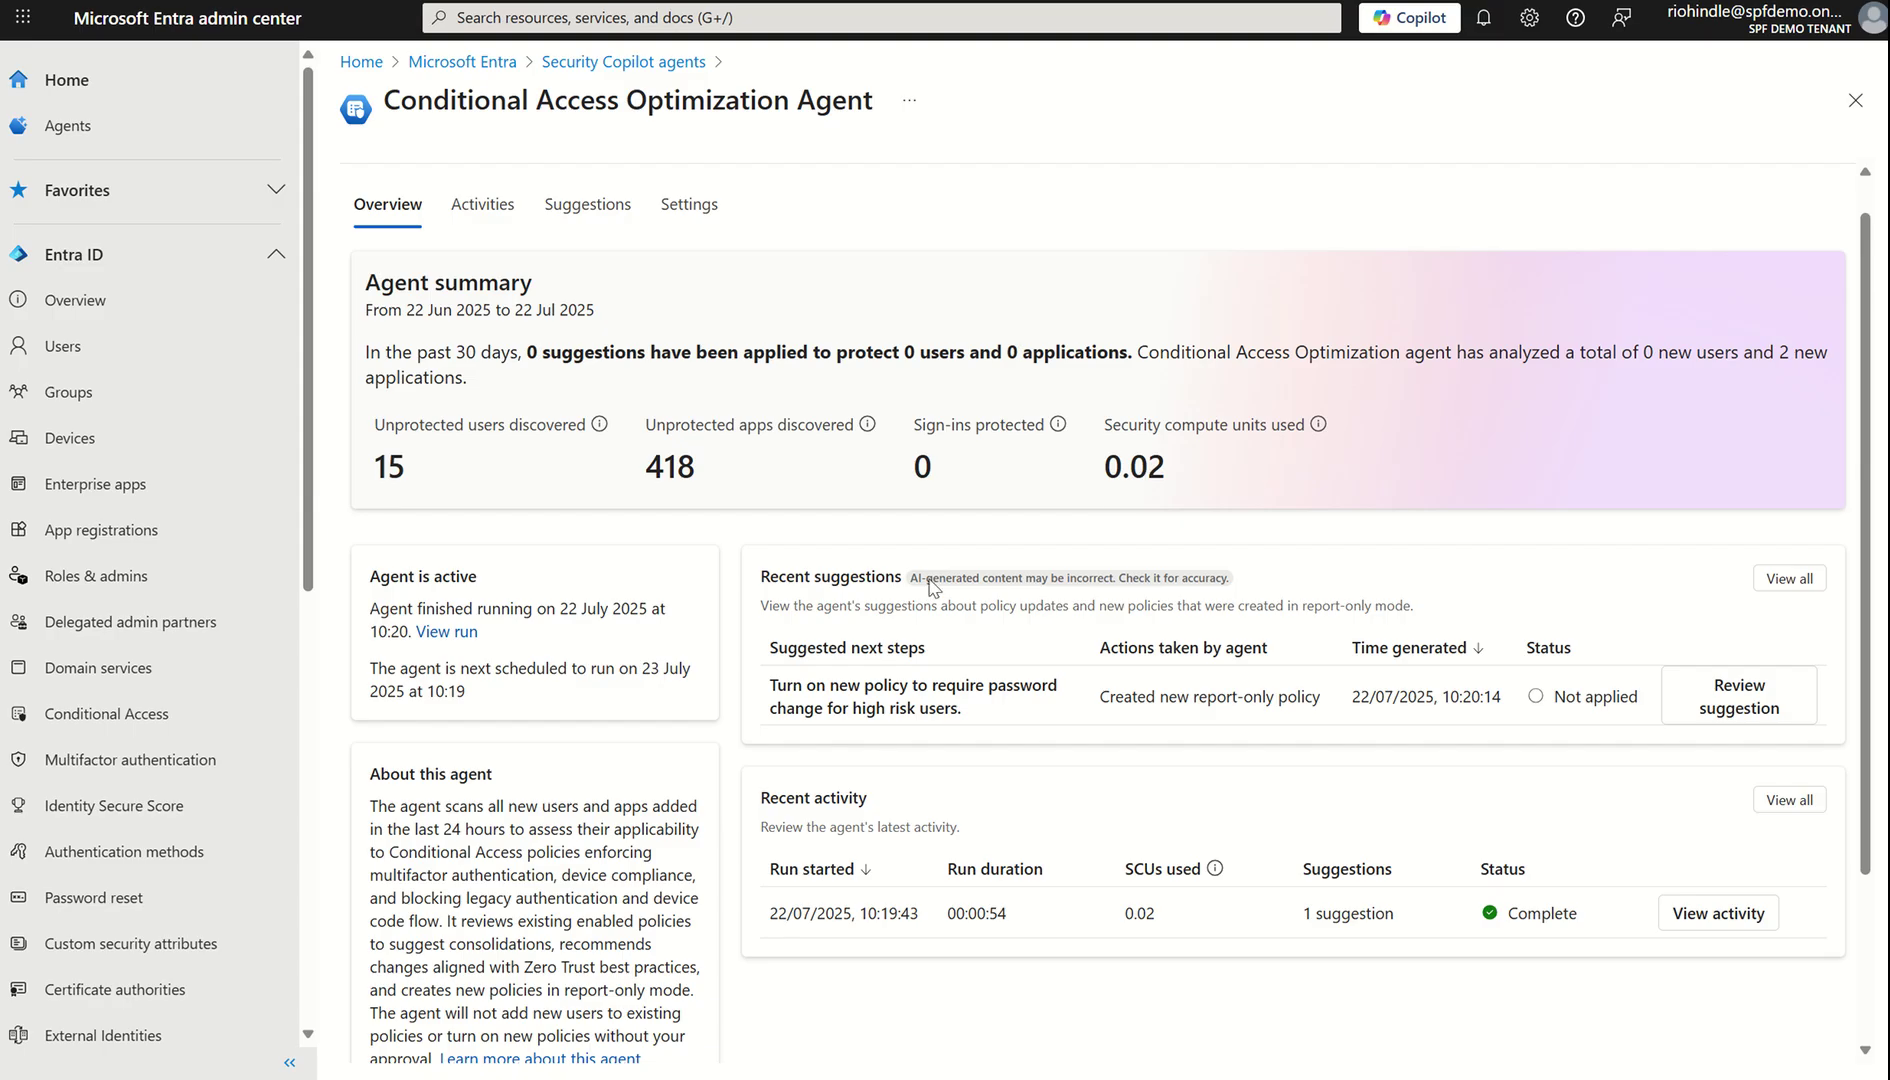
Step: Highlight the Recent suggestions heading and scroll down to the high-risk users password change suggestion
{"action": "left_click_drag", "start_coordinate": [760, 577], "coordinate": [902, 585]}
{"action": "left_click", "coordinate": [884, 630]}
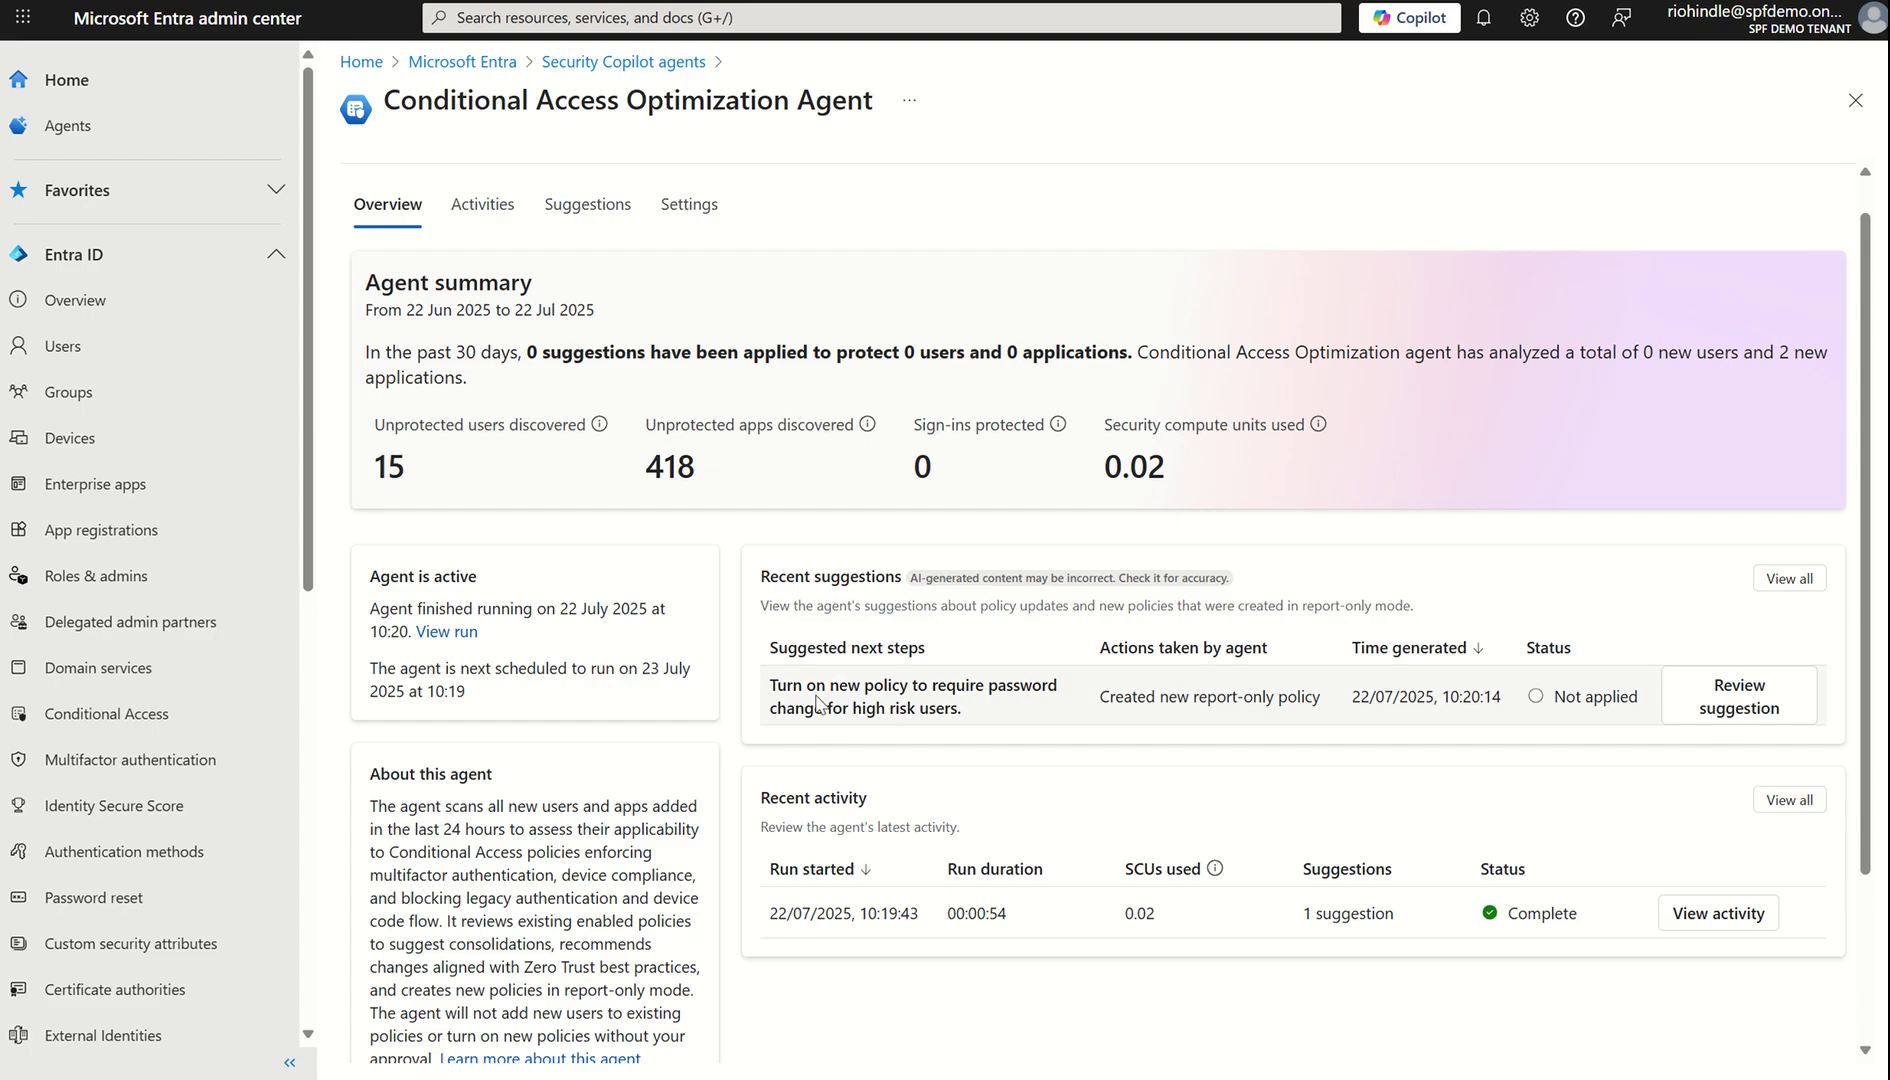
{"action": "scroll", "coordinate": [820, 700], "scroll_direction": "down", "scroll_amount": 1}
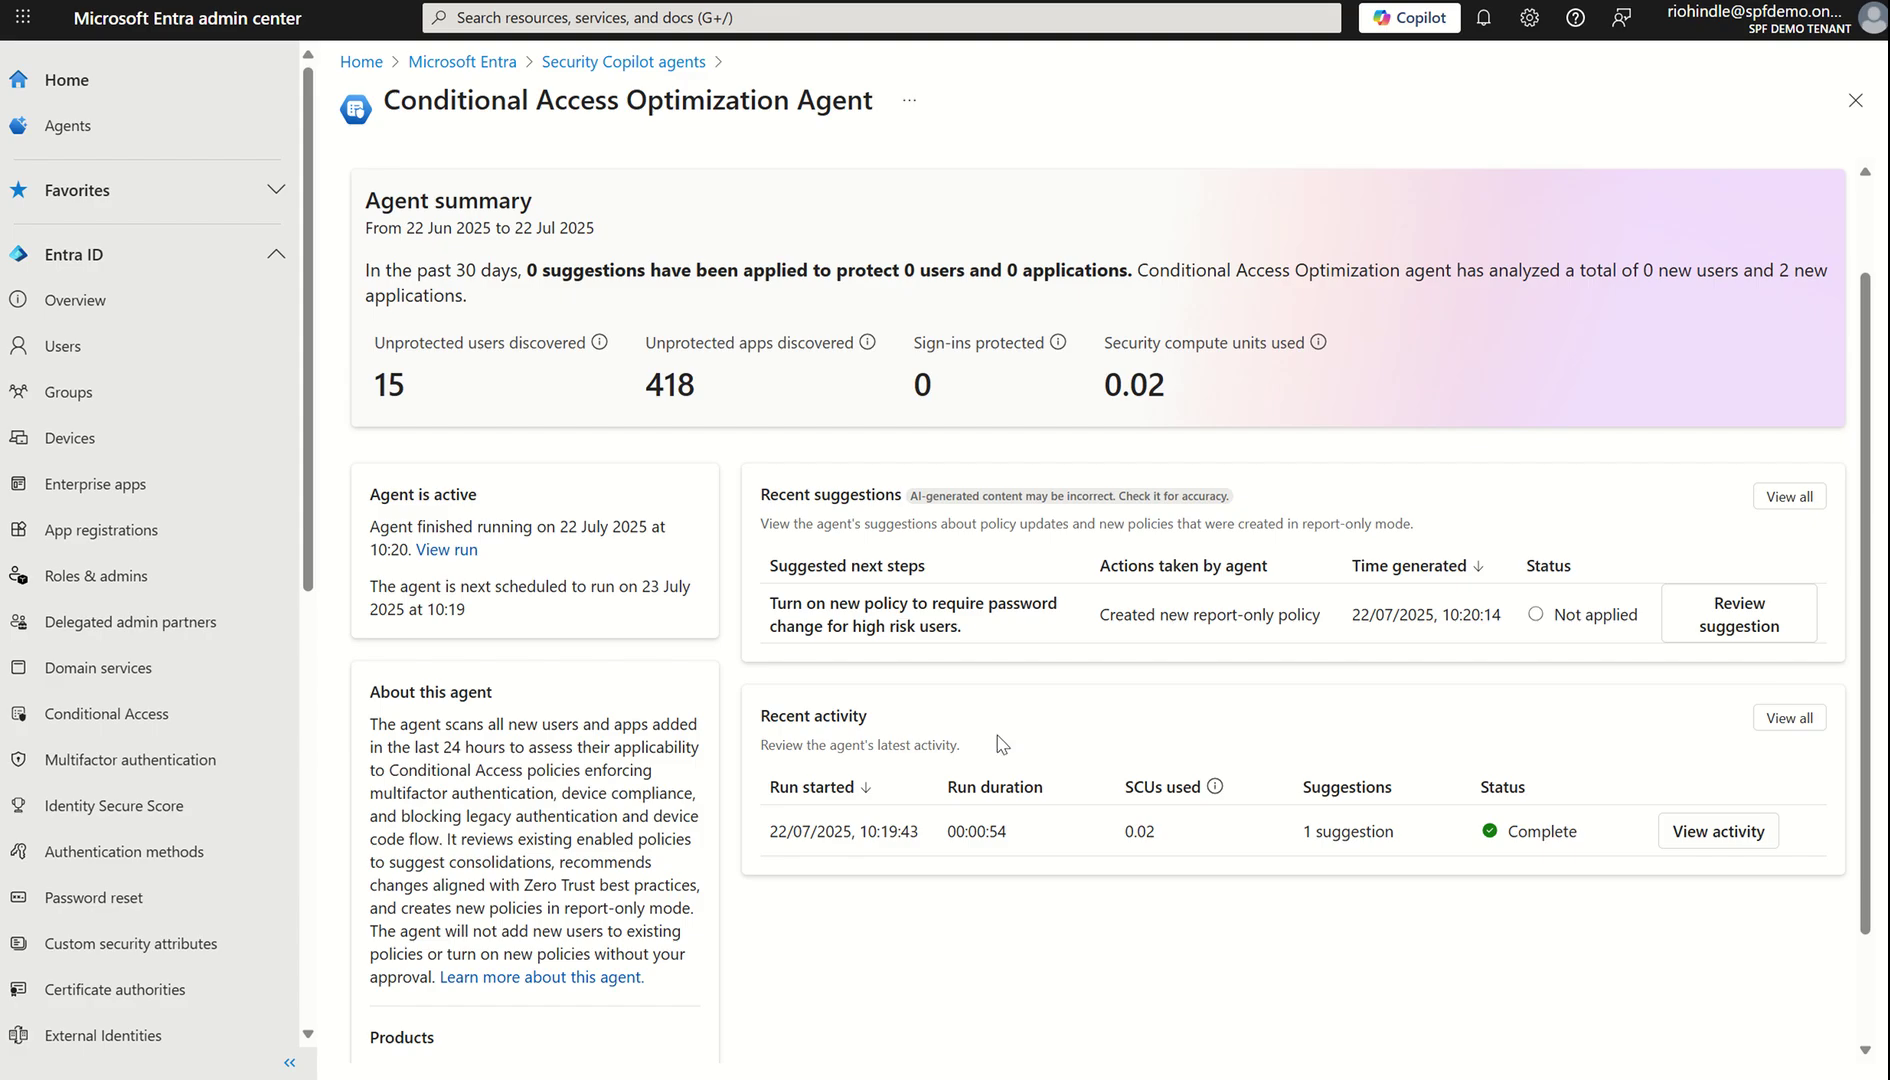
Step: Open the suggested password-change policy and highlight its User impact description
{"action": "left_click", "coordinate": [1728, 621]}
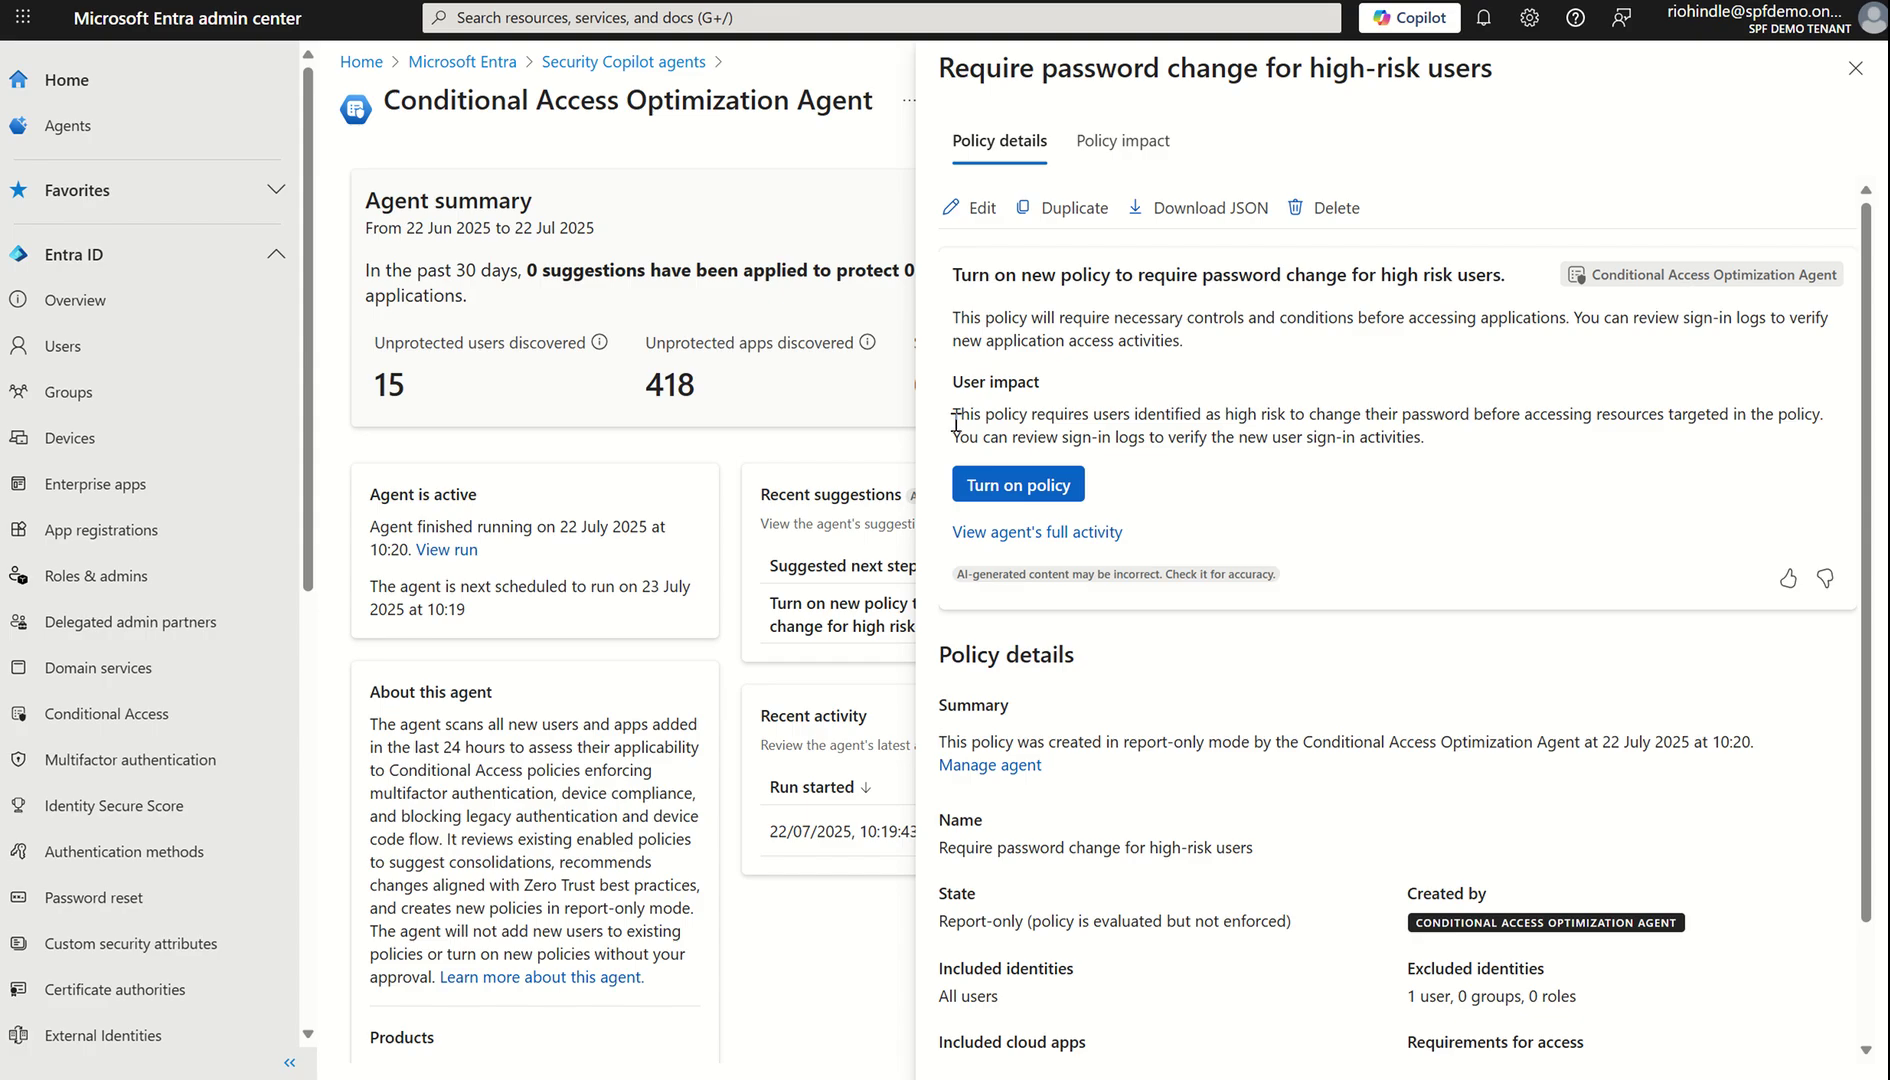
{"action": "left_click_drag", "start_coordinate": [954, 418], "coordinate": [1430, 440]}
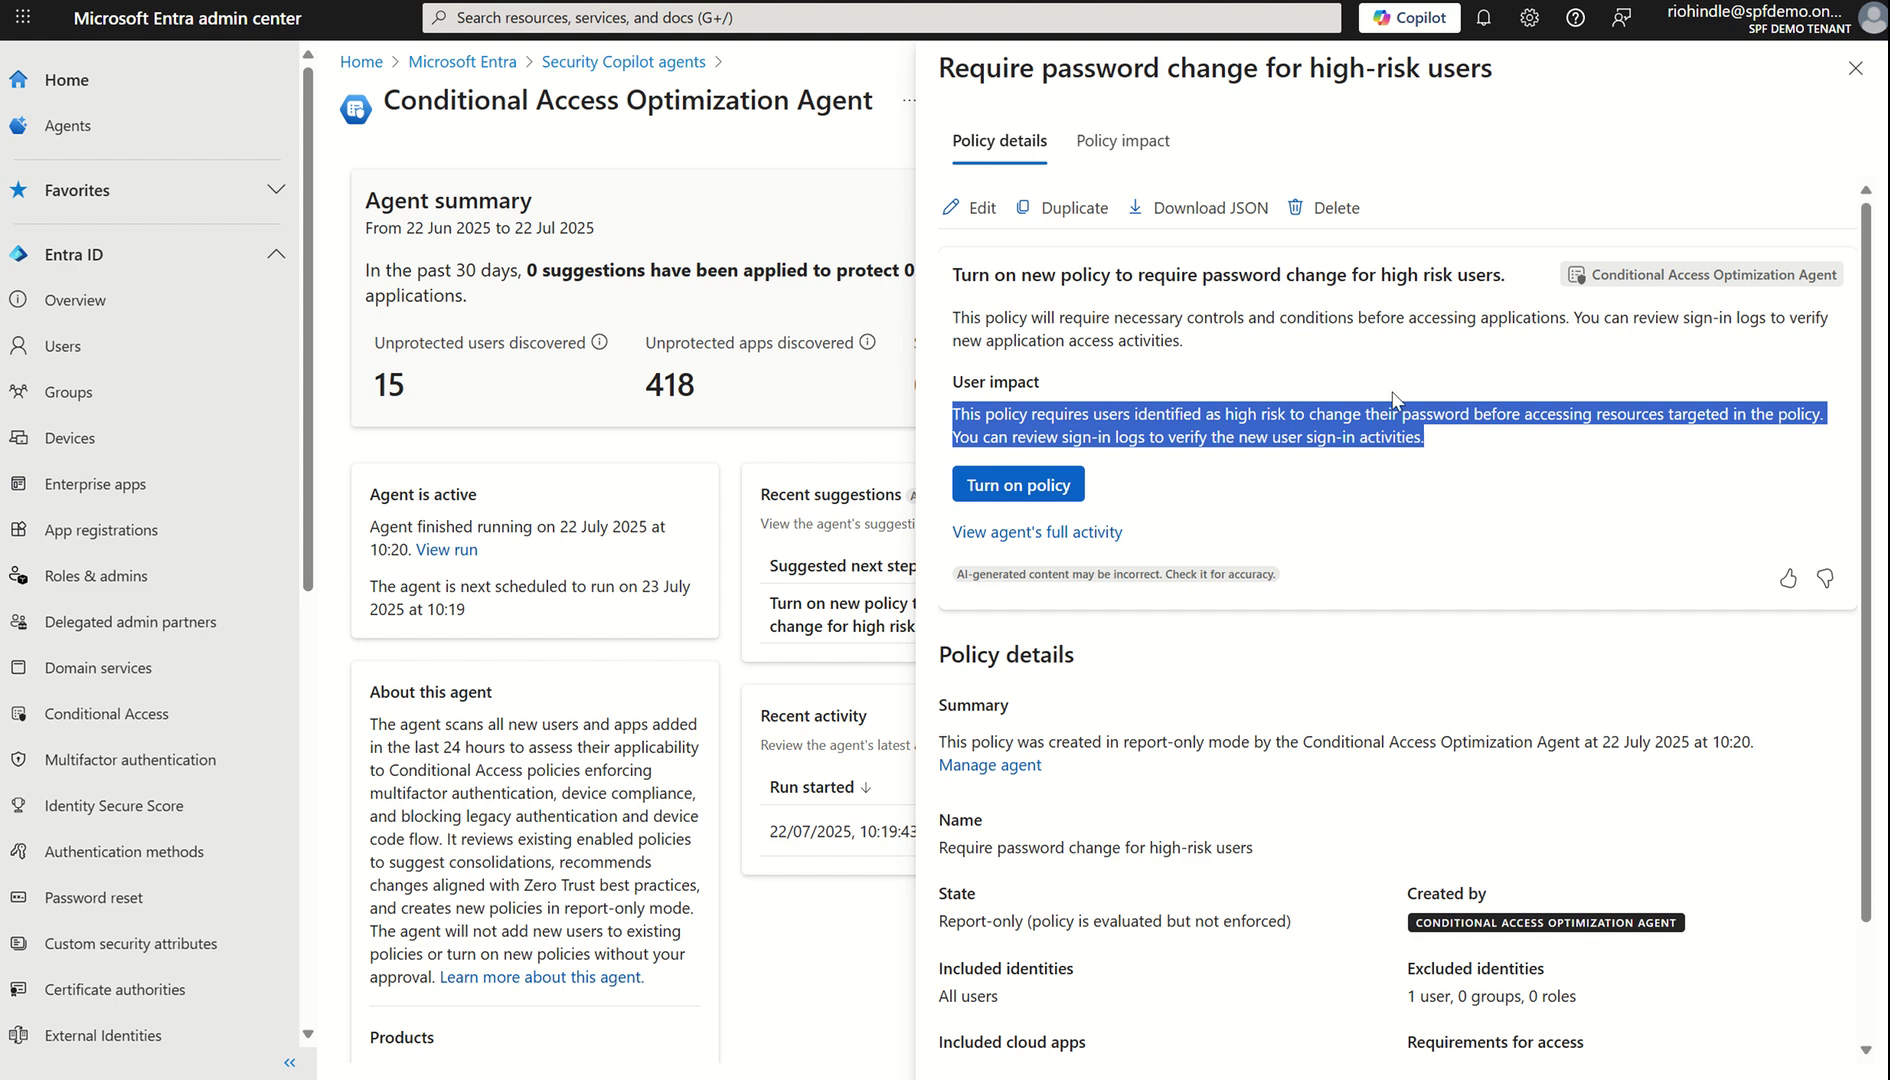
Step: Show the Policy impact tab and scroll through the last-7-days sign-in impact chart
{"action": "left_click", "coordinate": [1142, 150]}
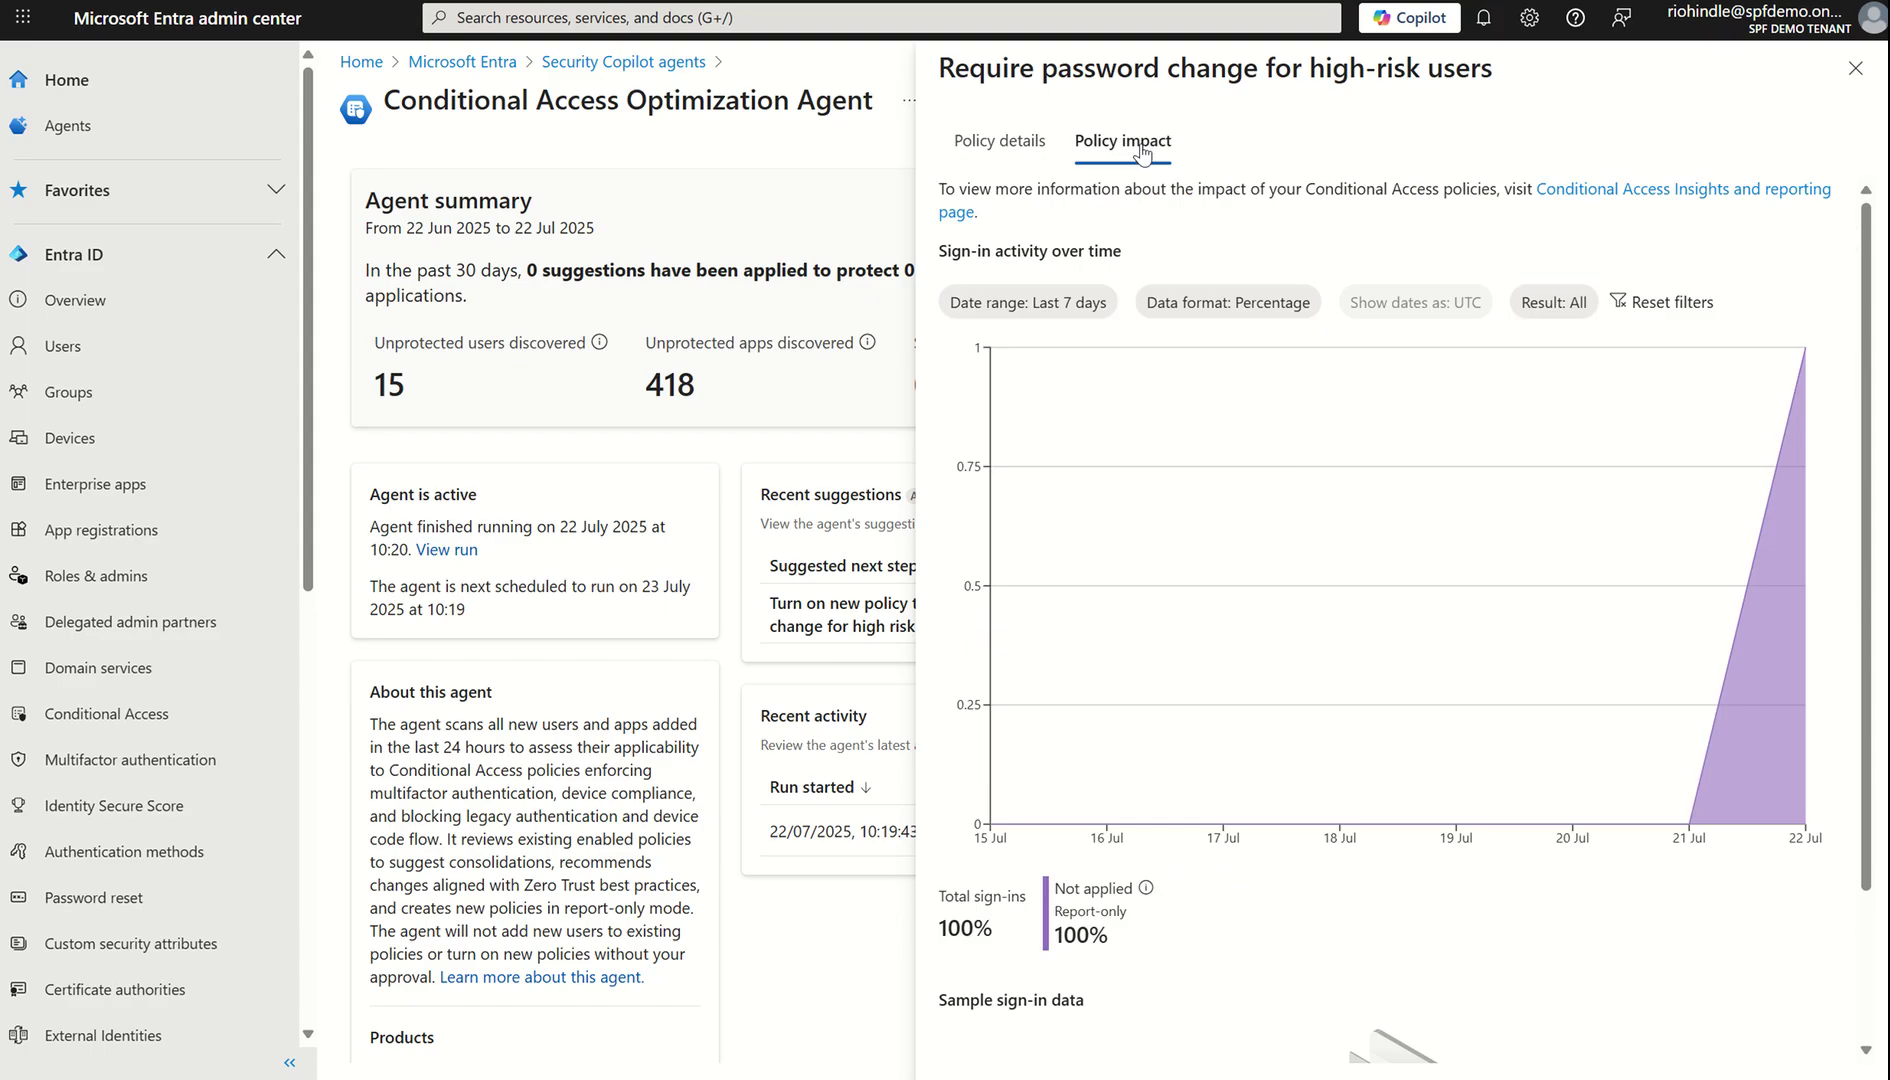
{"action": "scroll", "coordinate": [1200, 550], "scroll_direction": "down", "scroll_amount": 2}
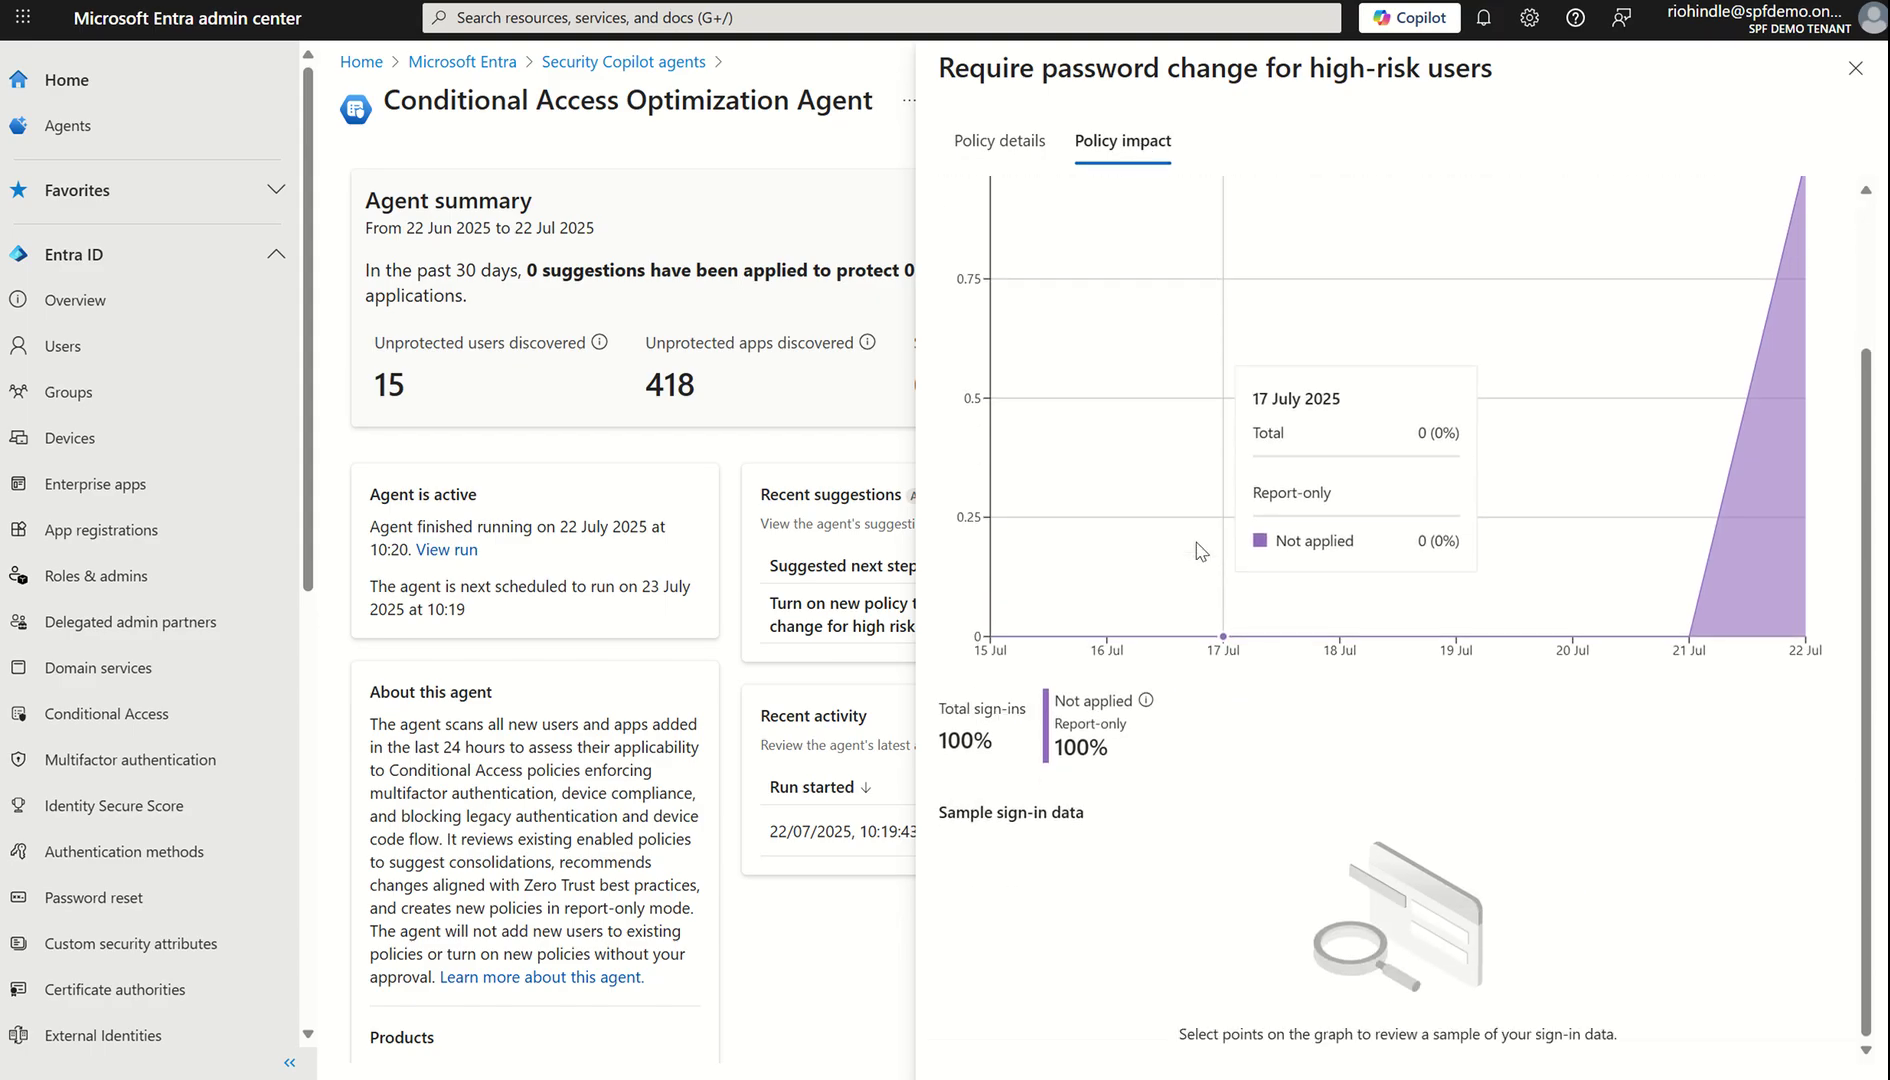
{"action": "scroll", "coordinate": [1200, 550], "scroll_direction": "up", "scroll_amount": 2}
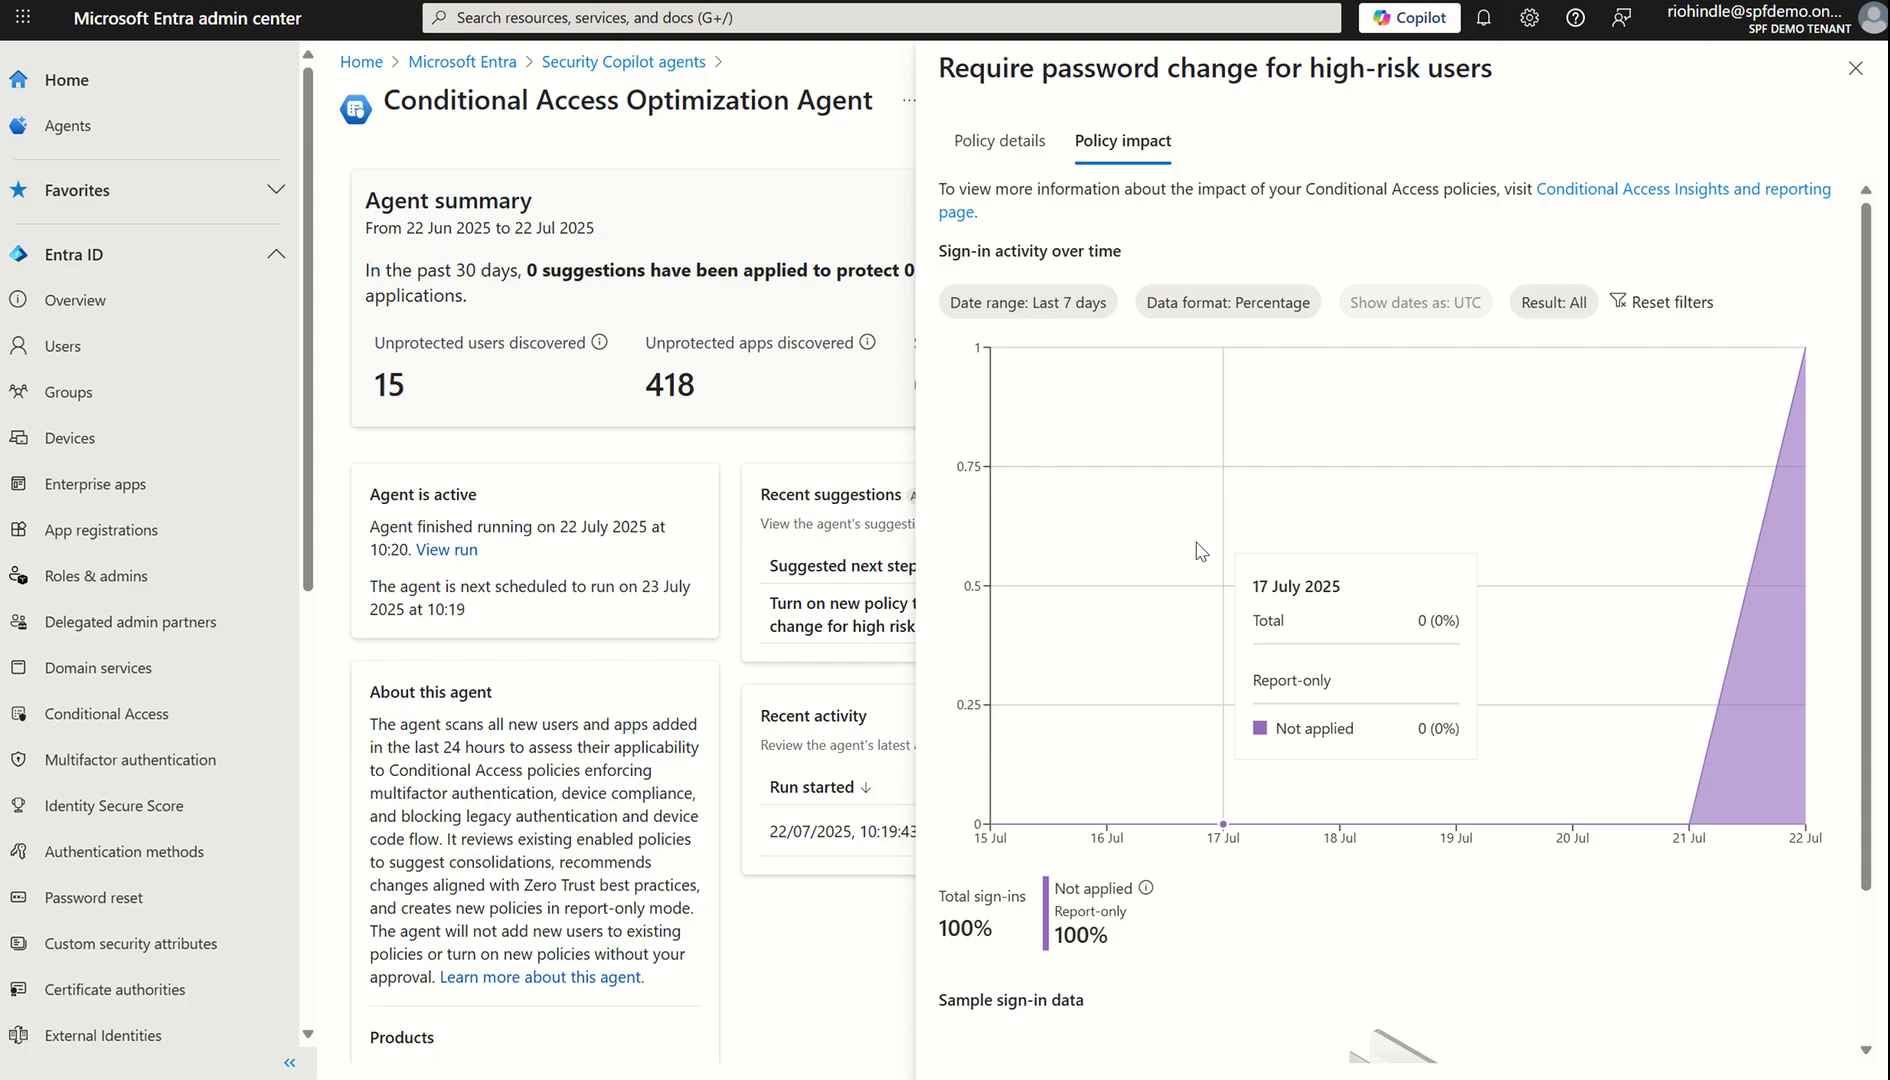
{"action": "left_click", "coordinate": [1016, 143]}
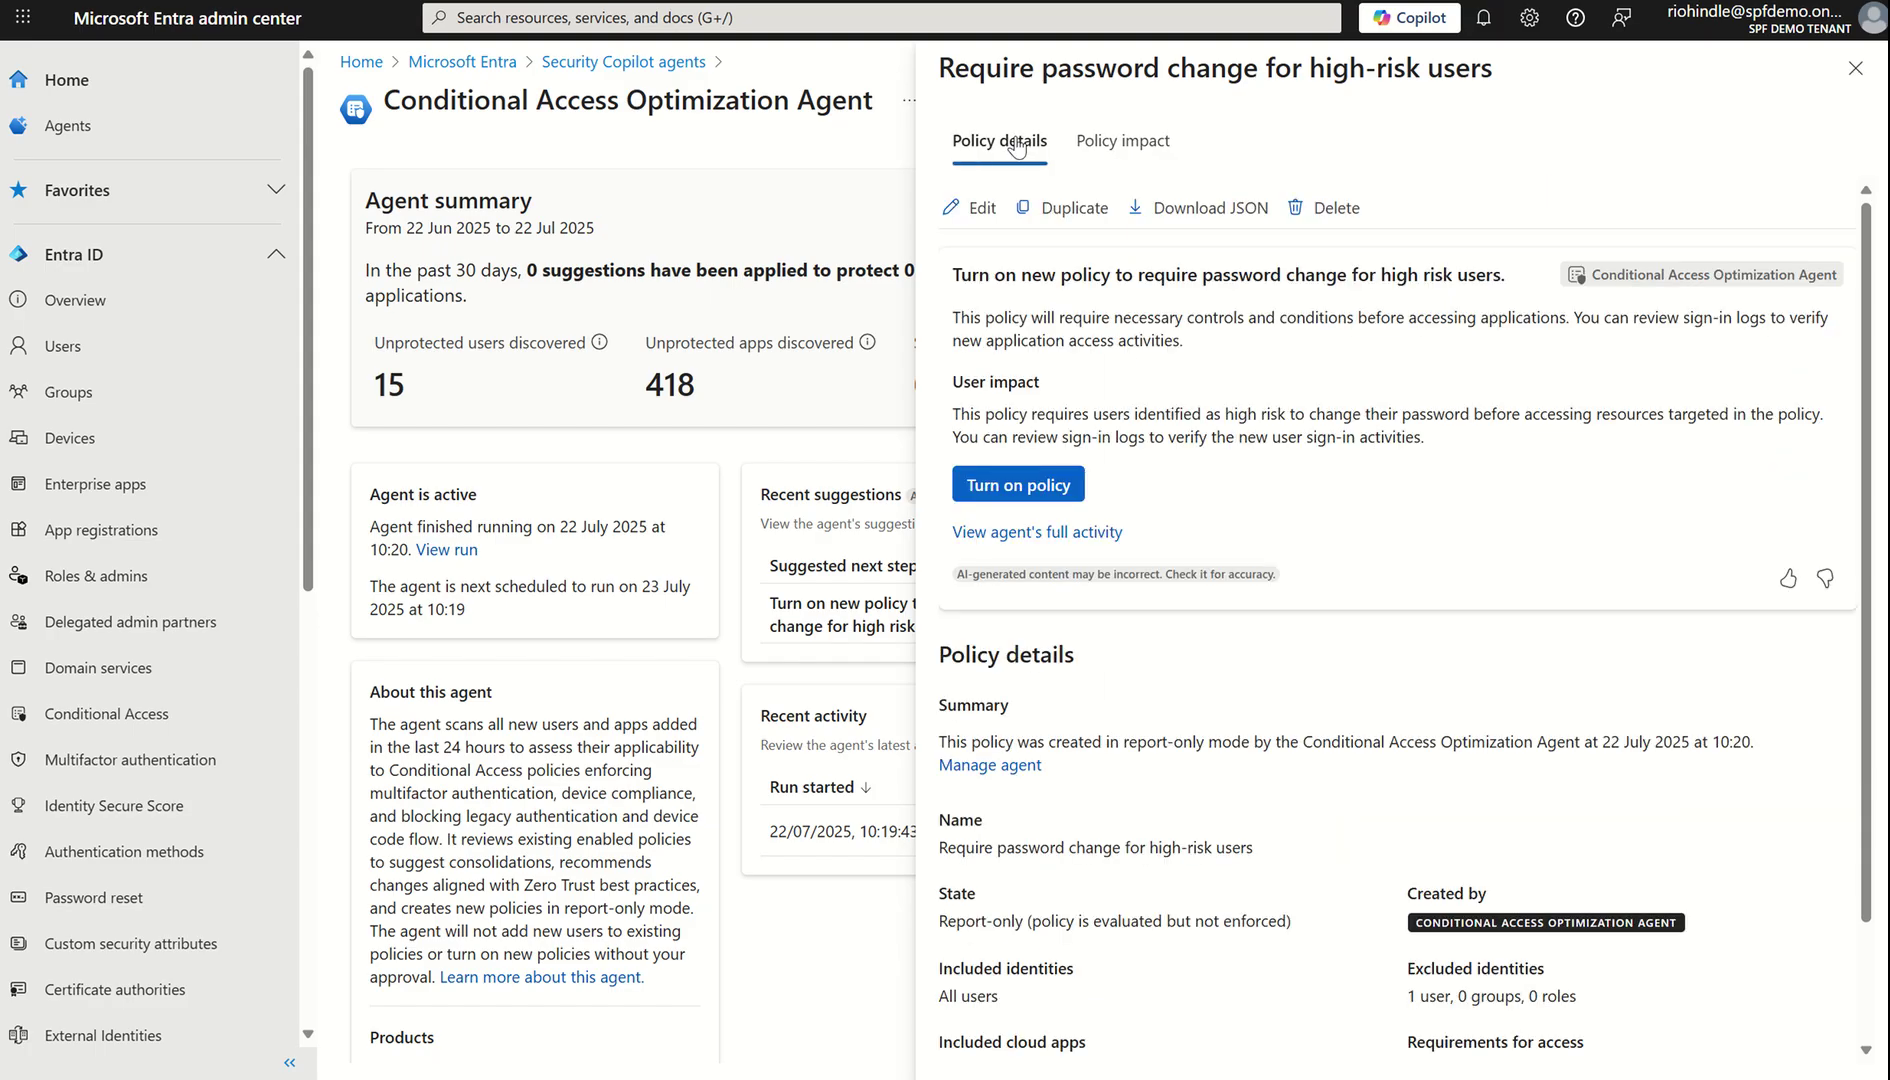
{"action": "scroll", "coordinate": [1216, 552], "scroll_direction": "down", "scroll_amount": 3}
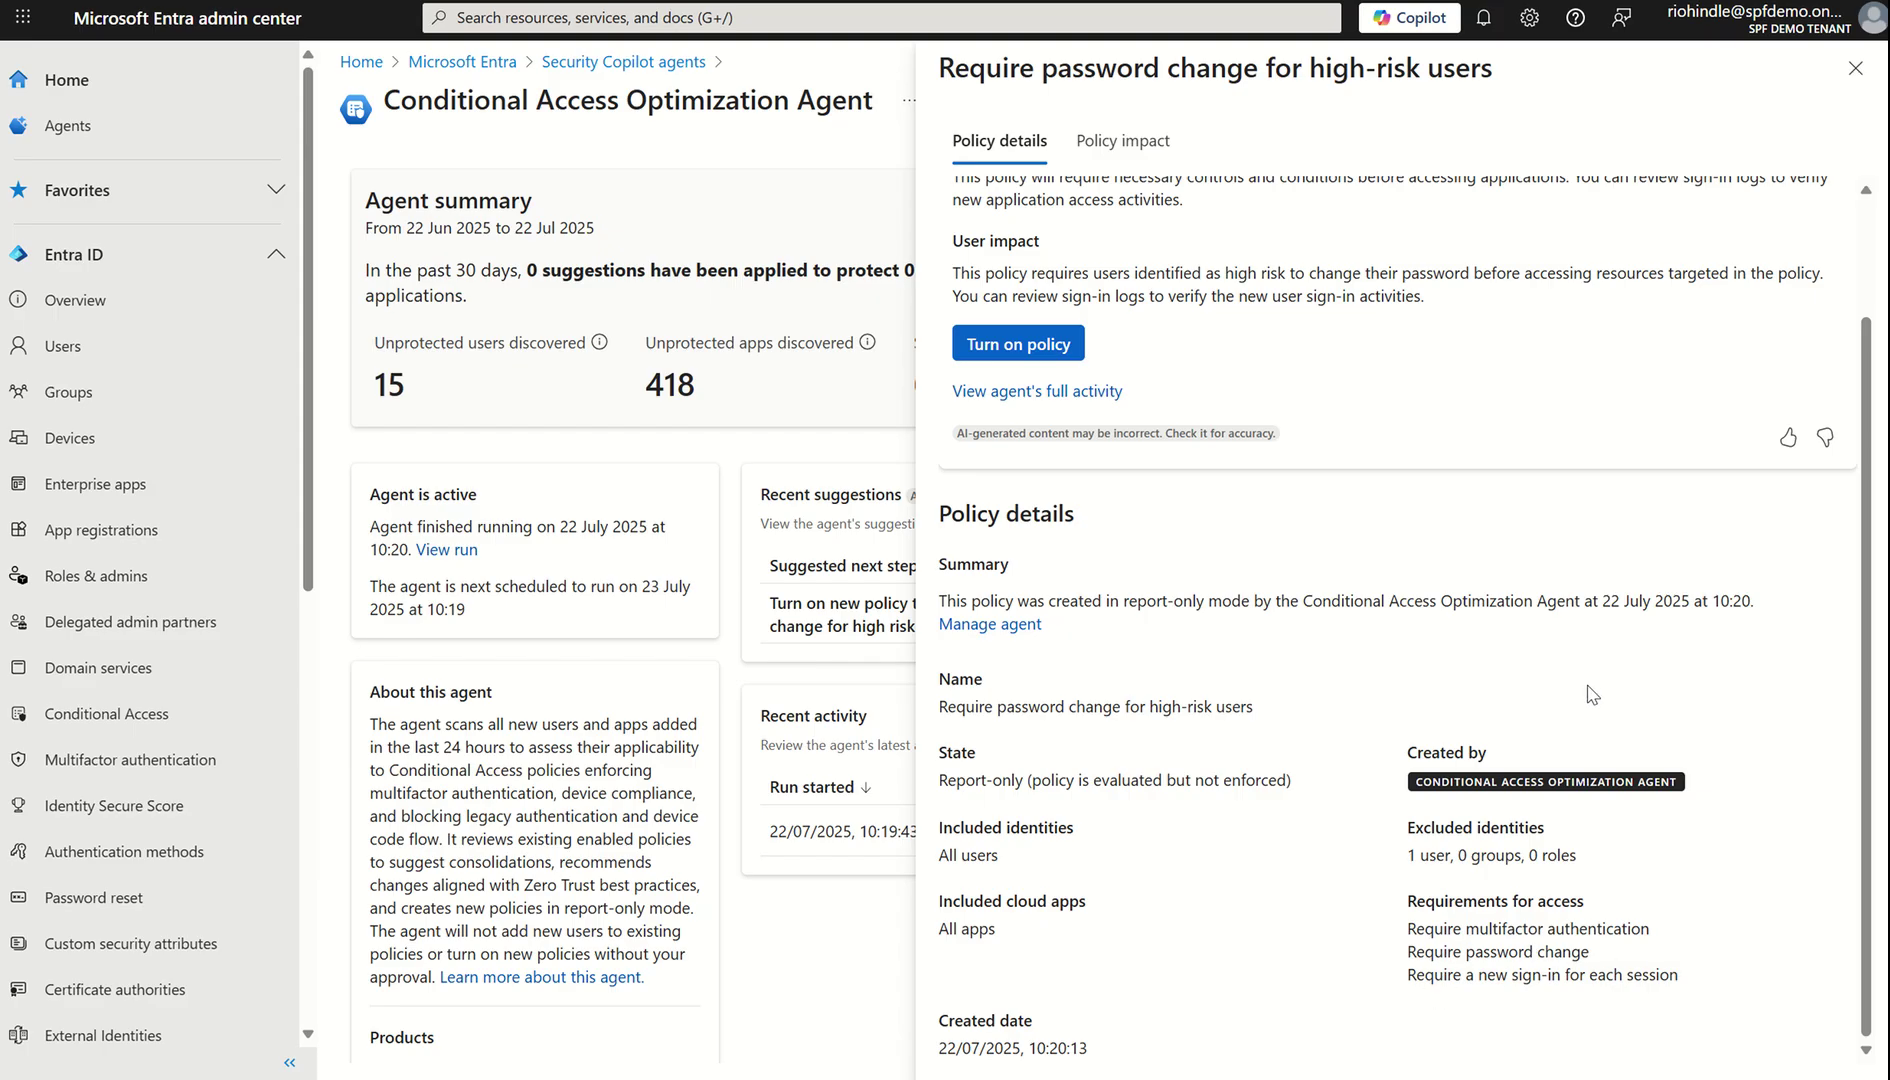
{"action": "scroll", "coordinate": [1589, 690], "scroll_direction": "up", "scroll_amount": 2}
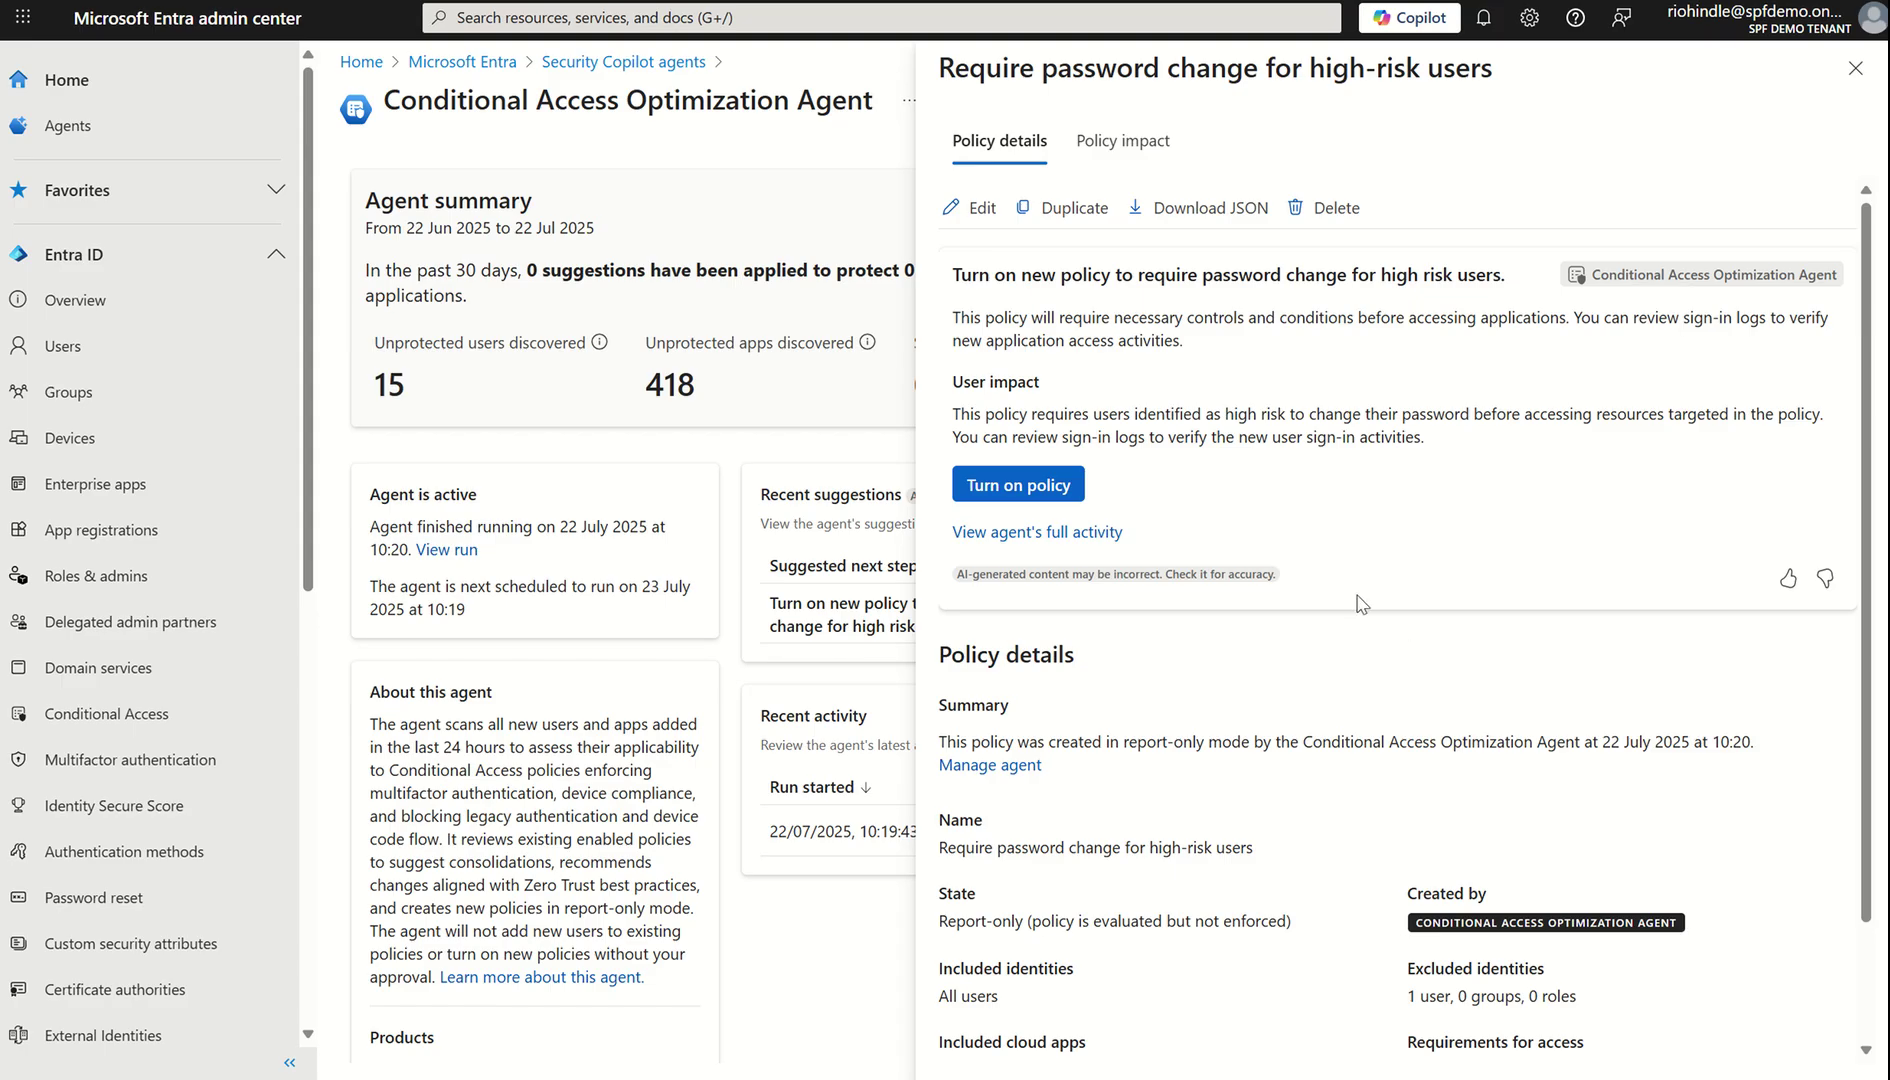
Step: Open the 22/07/2025 run's full activity and pan its map to the generated report-only policy card
{"action": "left_click", "coordinate": [1006, 533]}
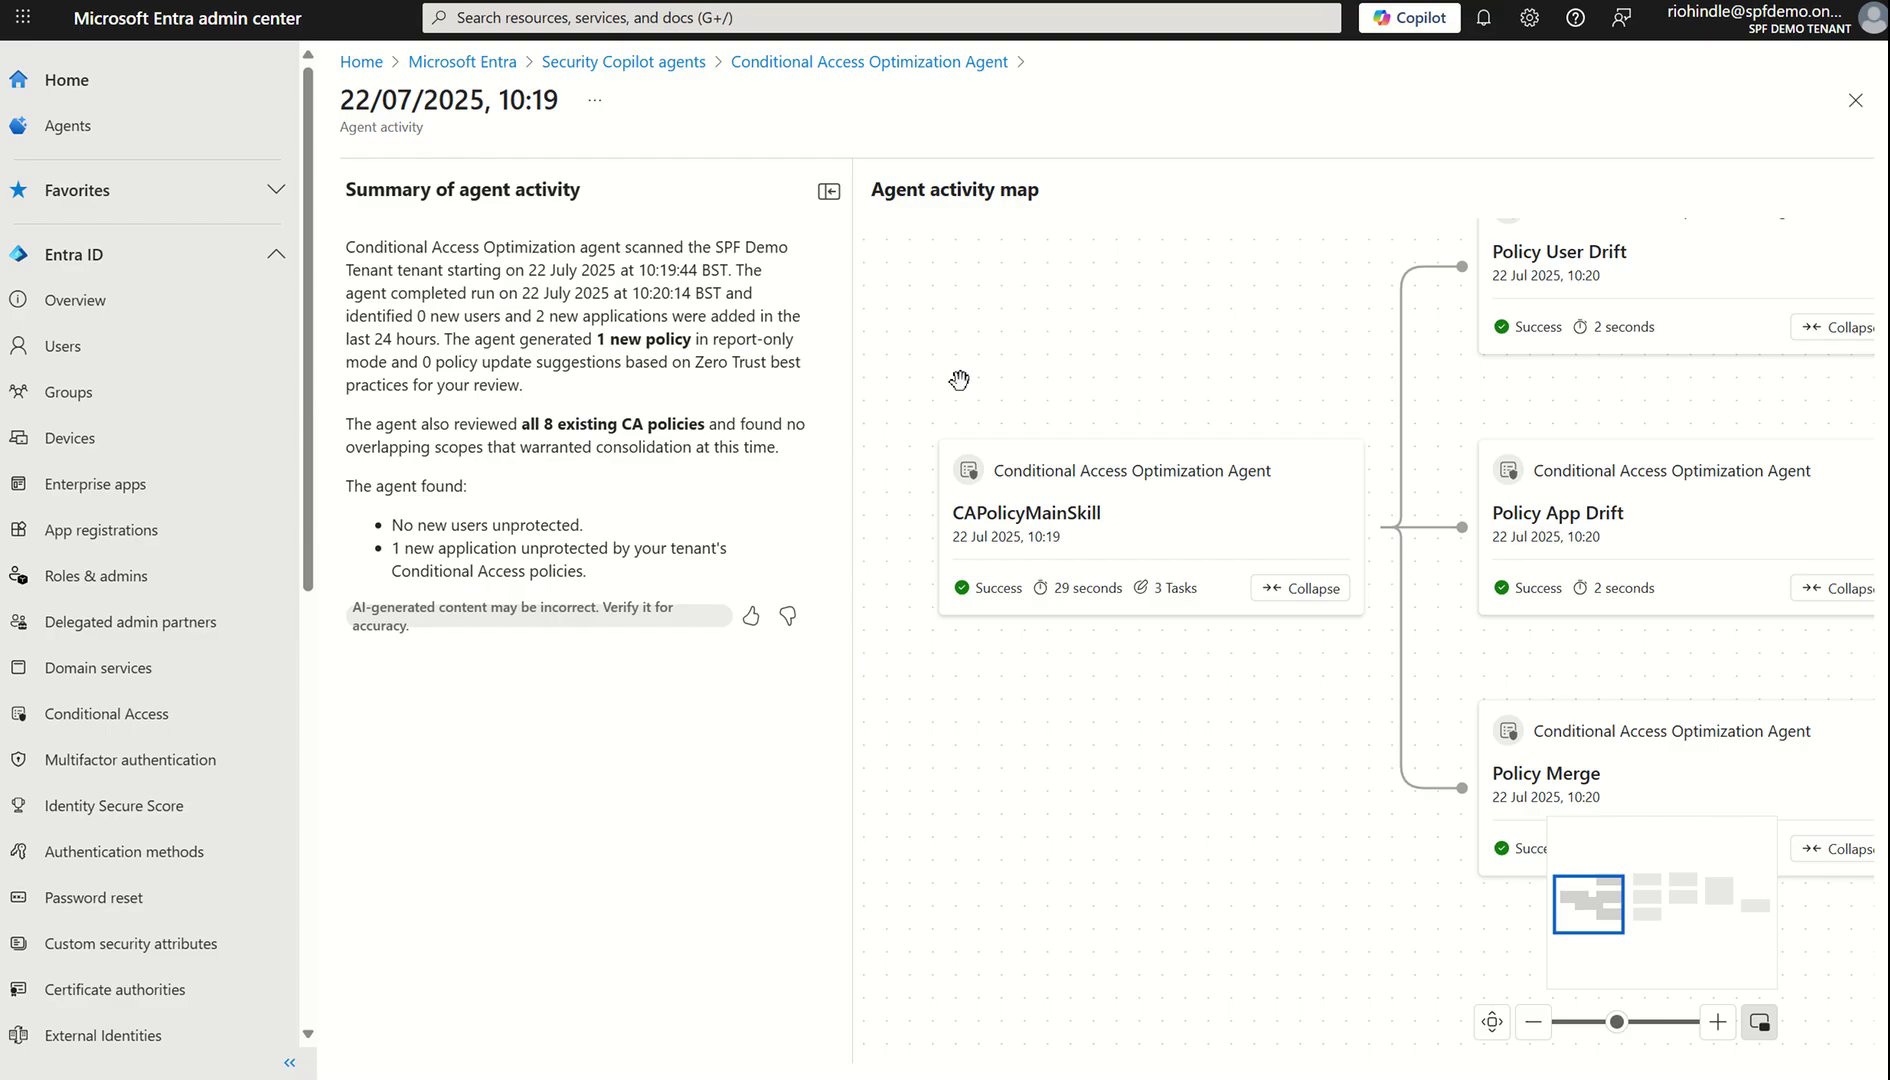
{"action": "mouse_move", "coordinate": [1616, 916]}
{"action": "left_mouse_down"}
{"action": "mouse_move", "coordinate": [1650, 925]}
{"action": "mouse_move", "coordinate": [1605, 928]}
{"action": "mouse_move", "coordinate": [1683, 915]}
{"action": "mouse_move", "coordinate": [1605, 910]}
{"action": "mouse_move", "coordinate": [1637, 912]}
{"action": "left_mouse_up"}
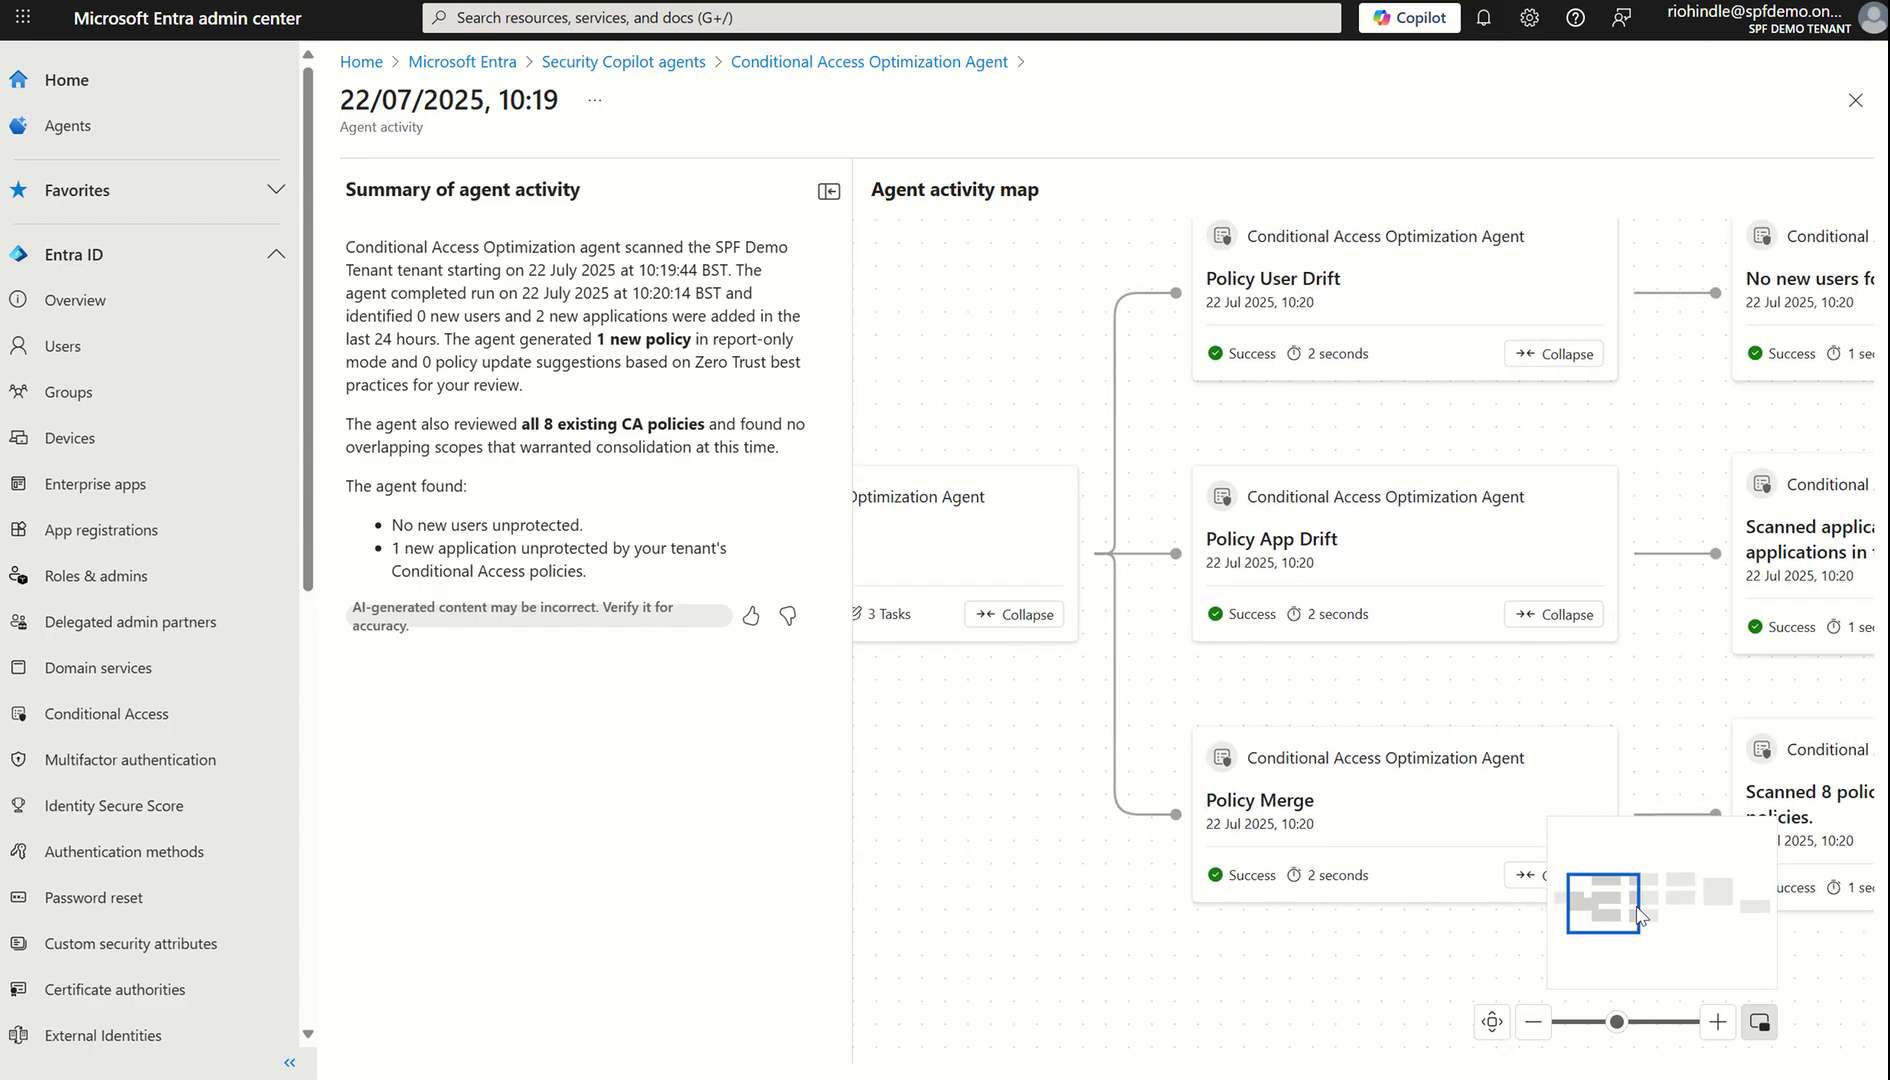
{"action": "left_click_drag", "start_coordinate": [1640, 917], "coordinate": [1671, 921]}
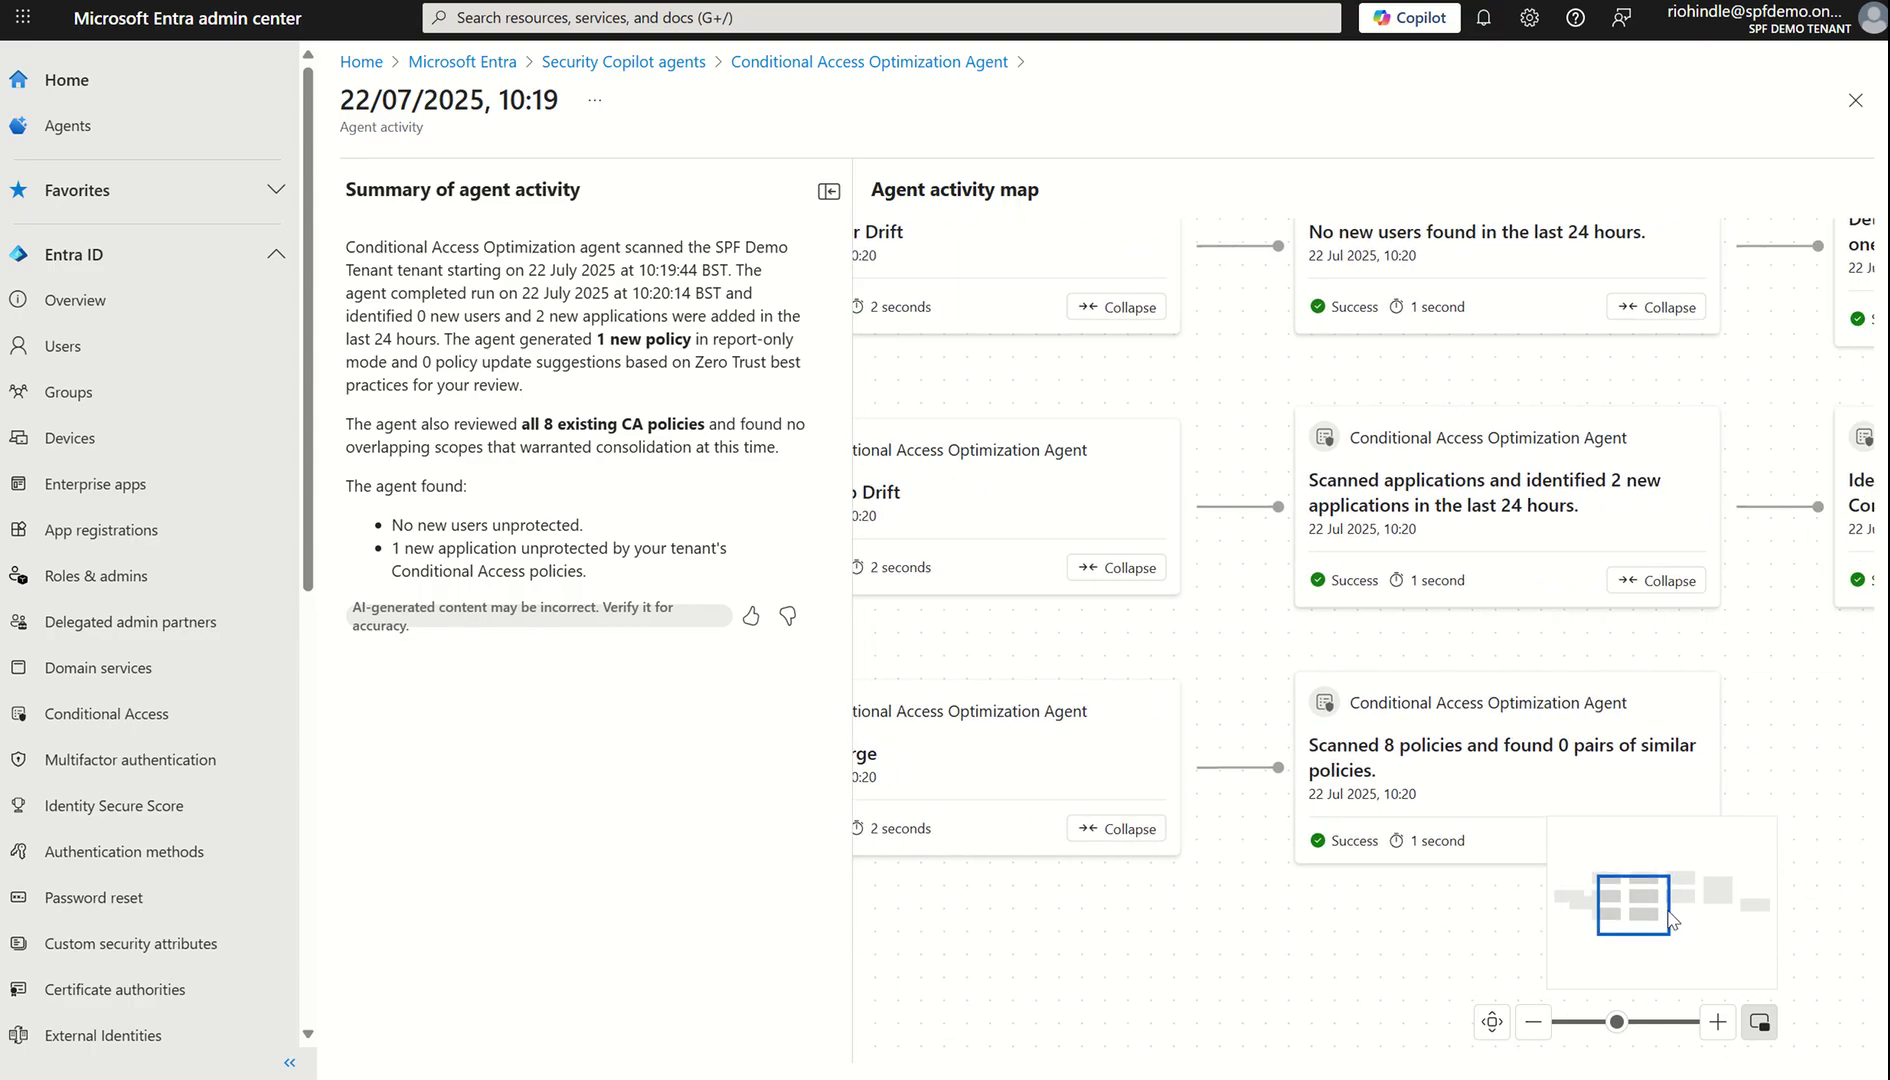
{"action": "left_click_drag", "start_coordinate": [1670, 920], "coordinate": [1693, 921]}
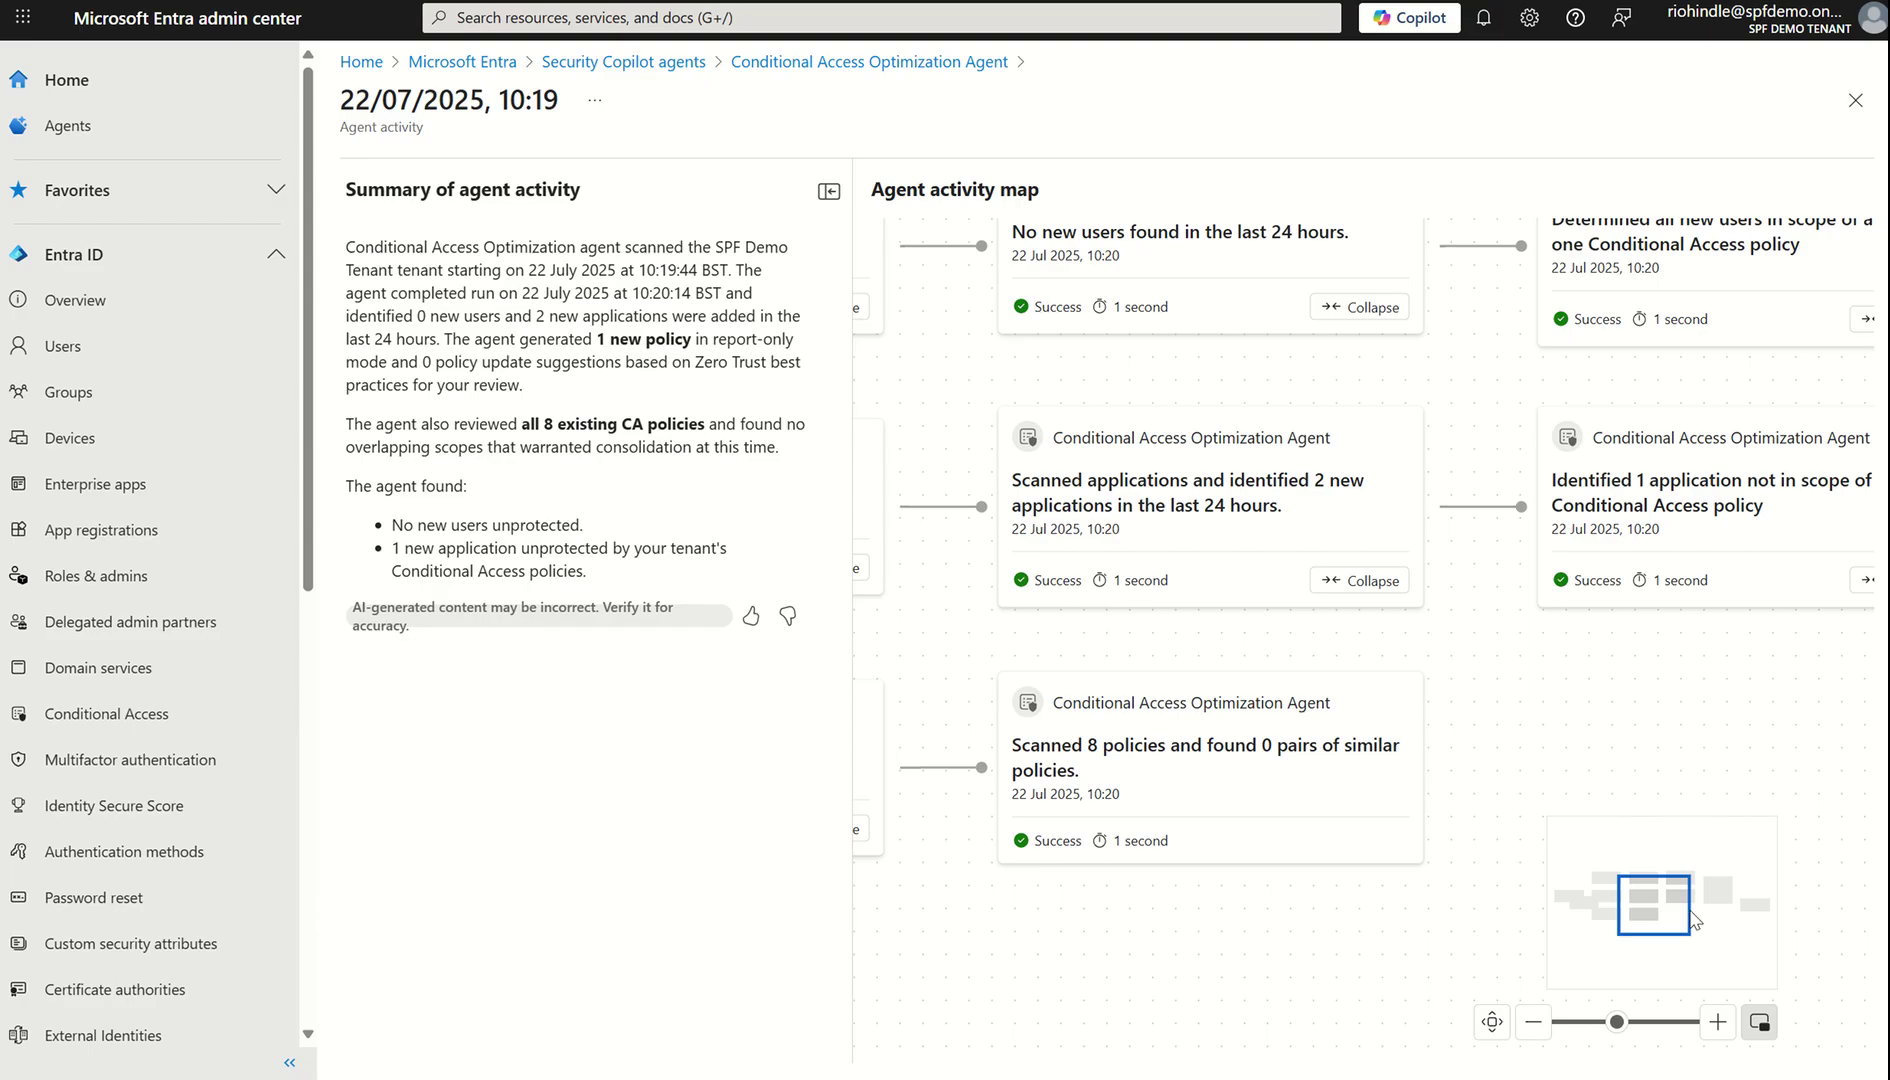
{"action": "left_click_drag", "start_coordinate": [1691, 913], "coordinate": [1780, 919]}
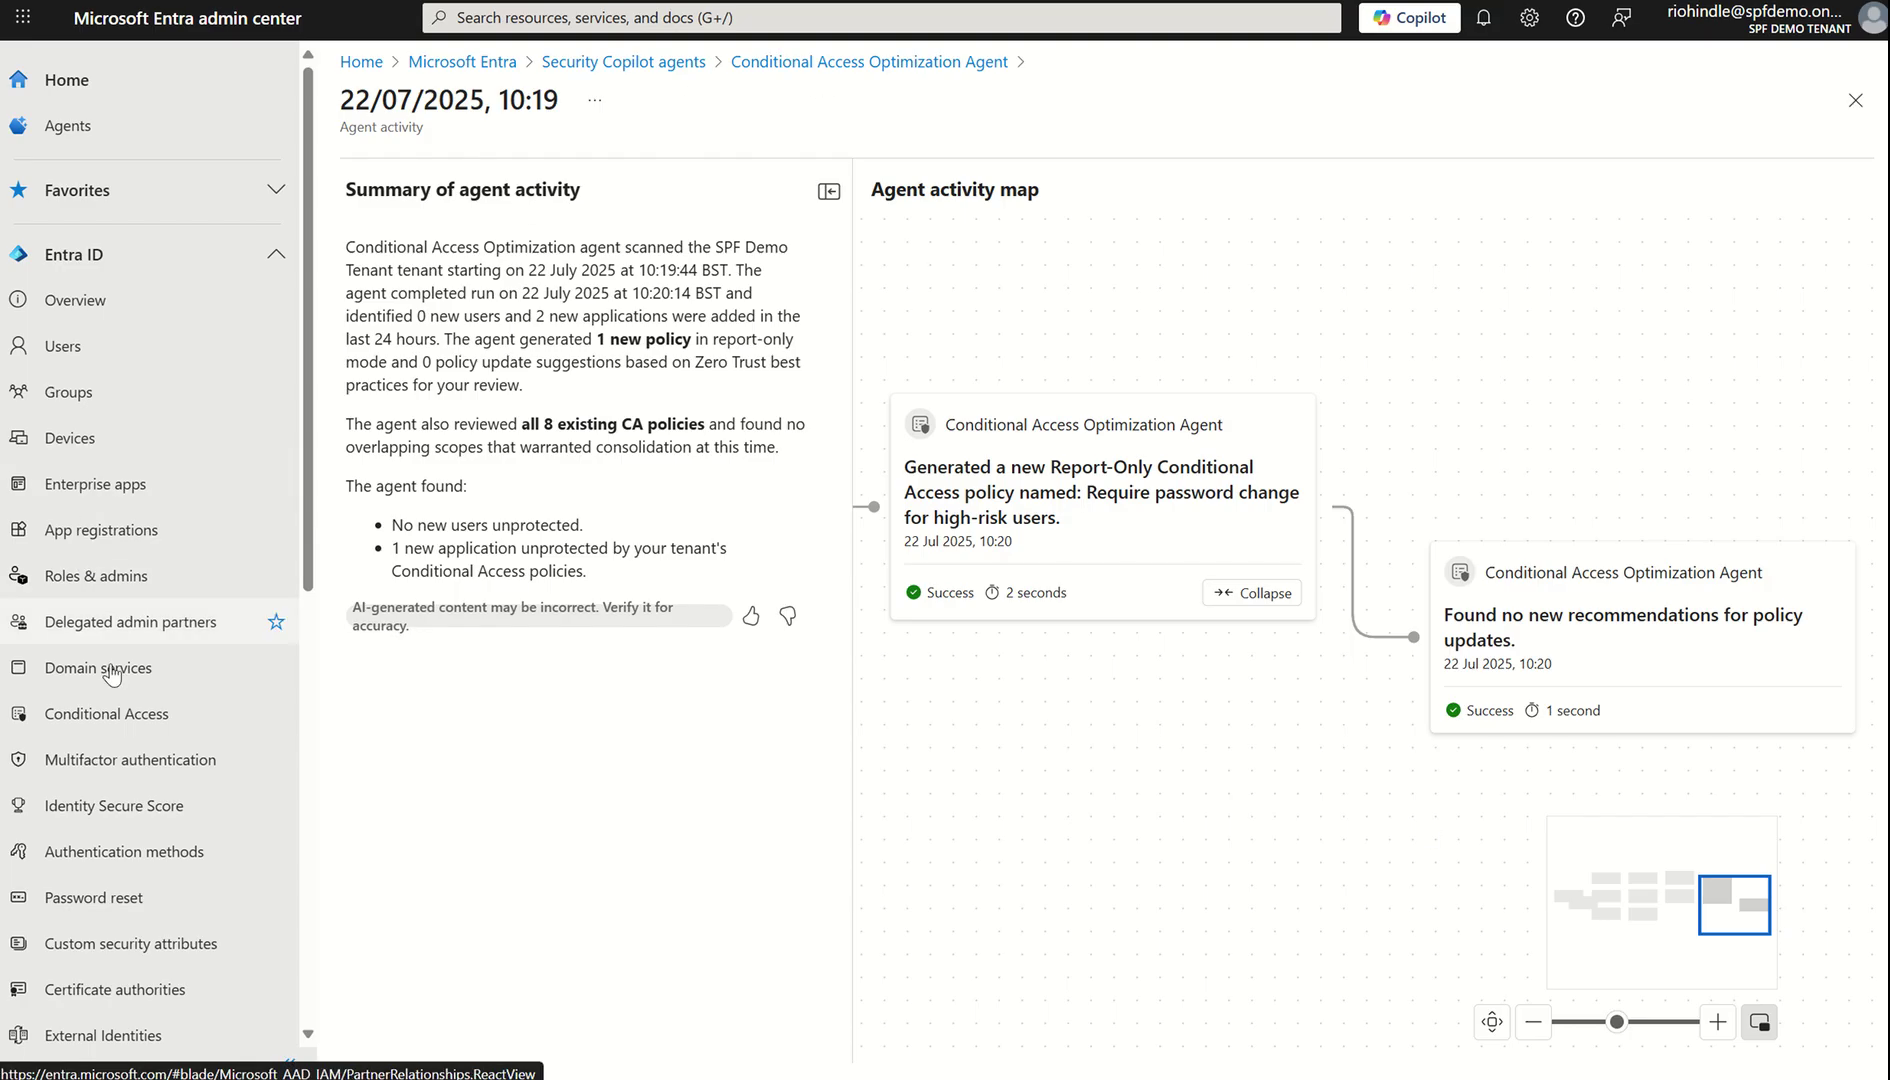
Step: Inspect the report-only 'Require password change for high-risk users' policy among the 9 Conditional Access policies
{"action": "left_click", "coordinate": [105, 713]}
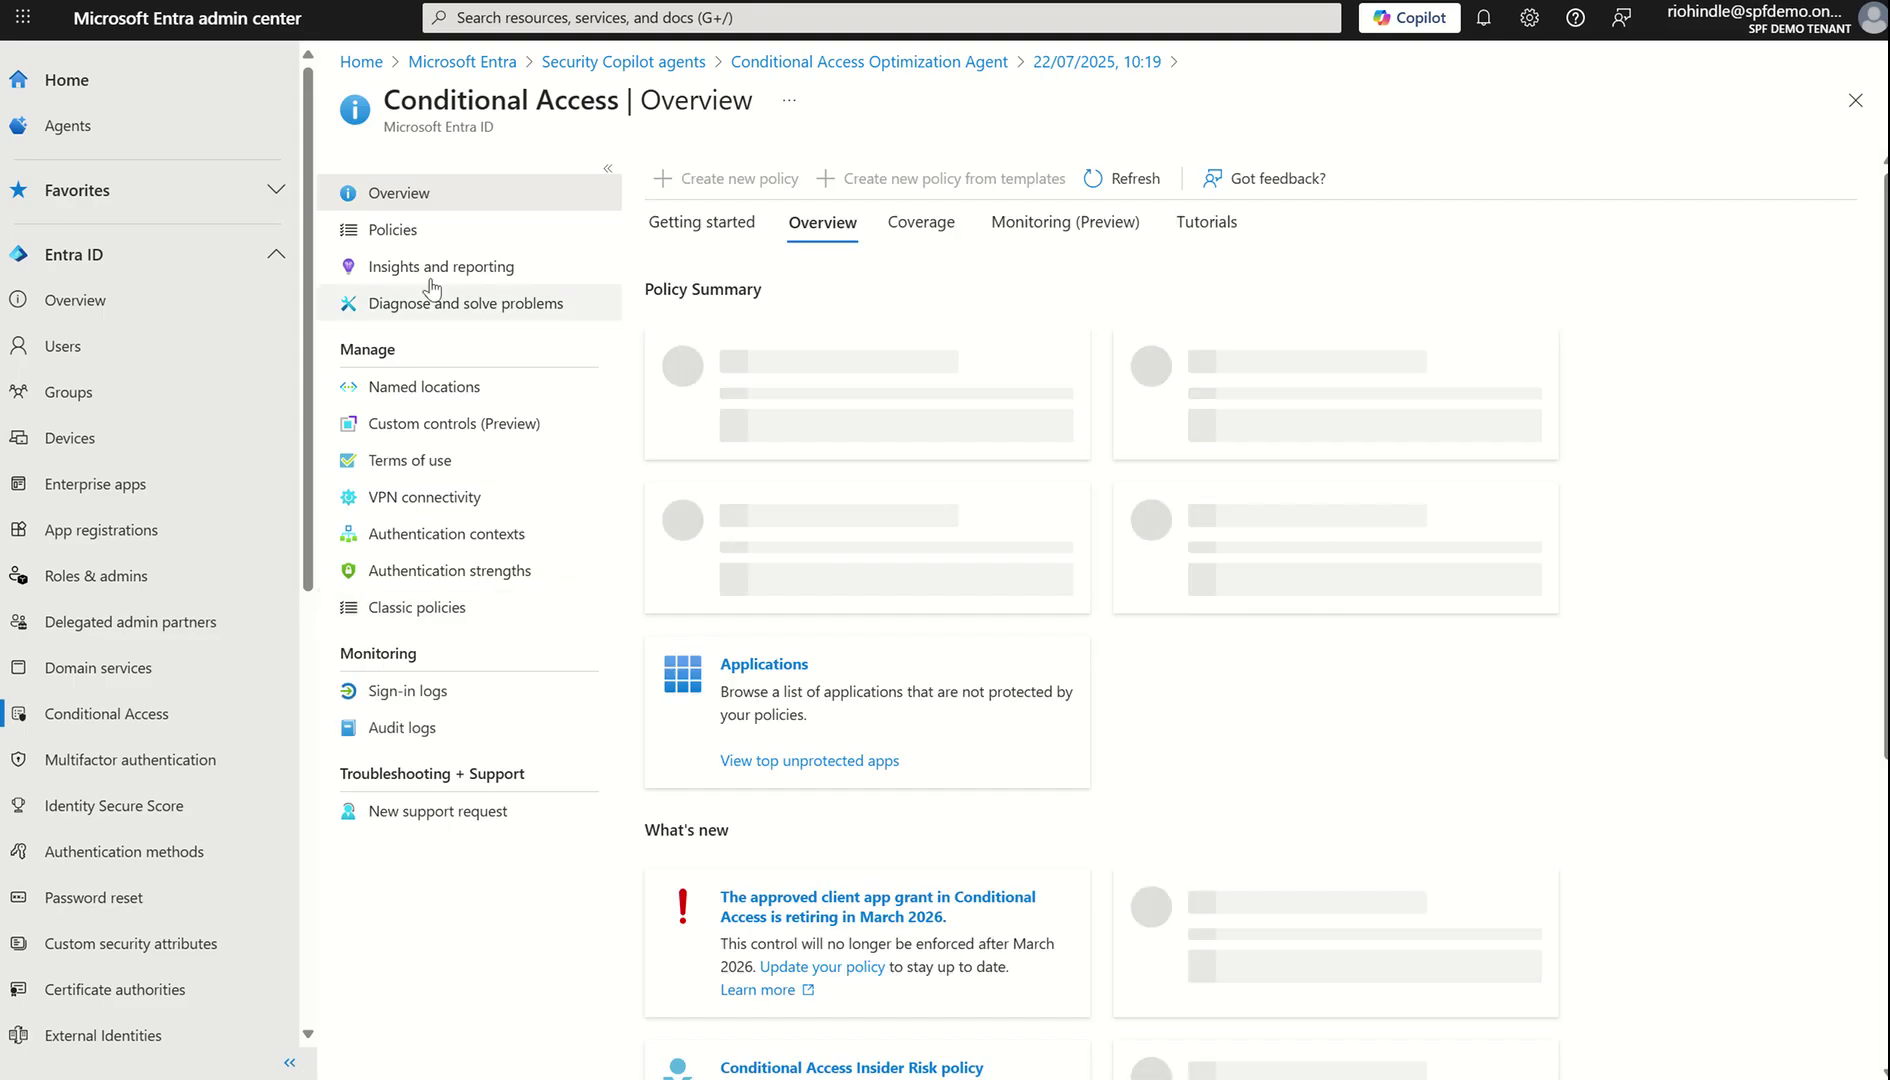
{"action": "left_click", "coordinate": [386, 235]}
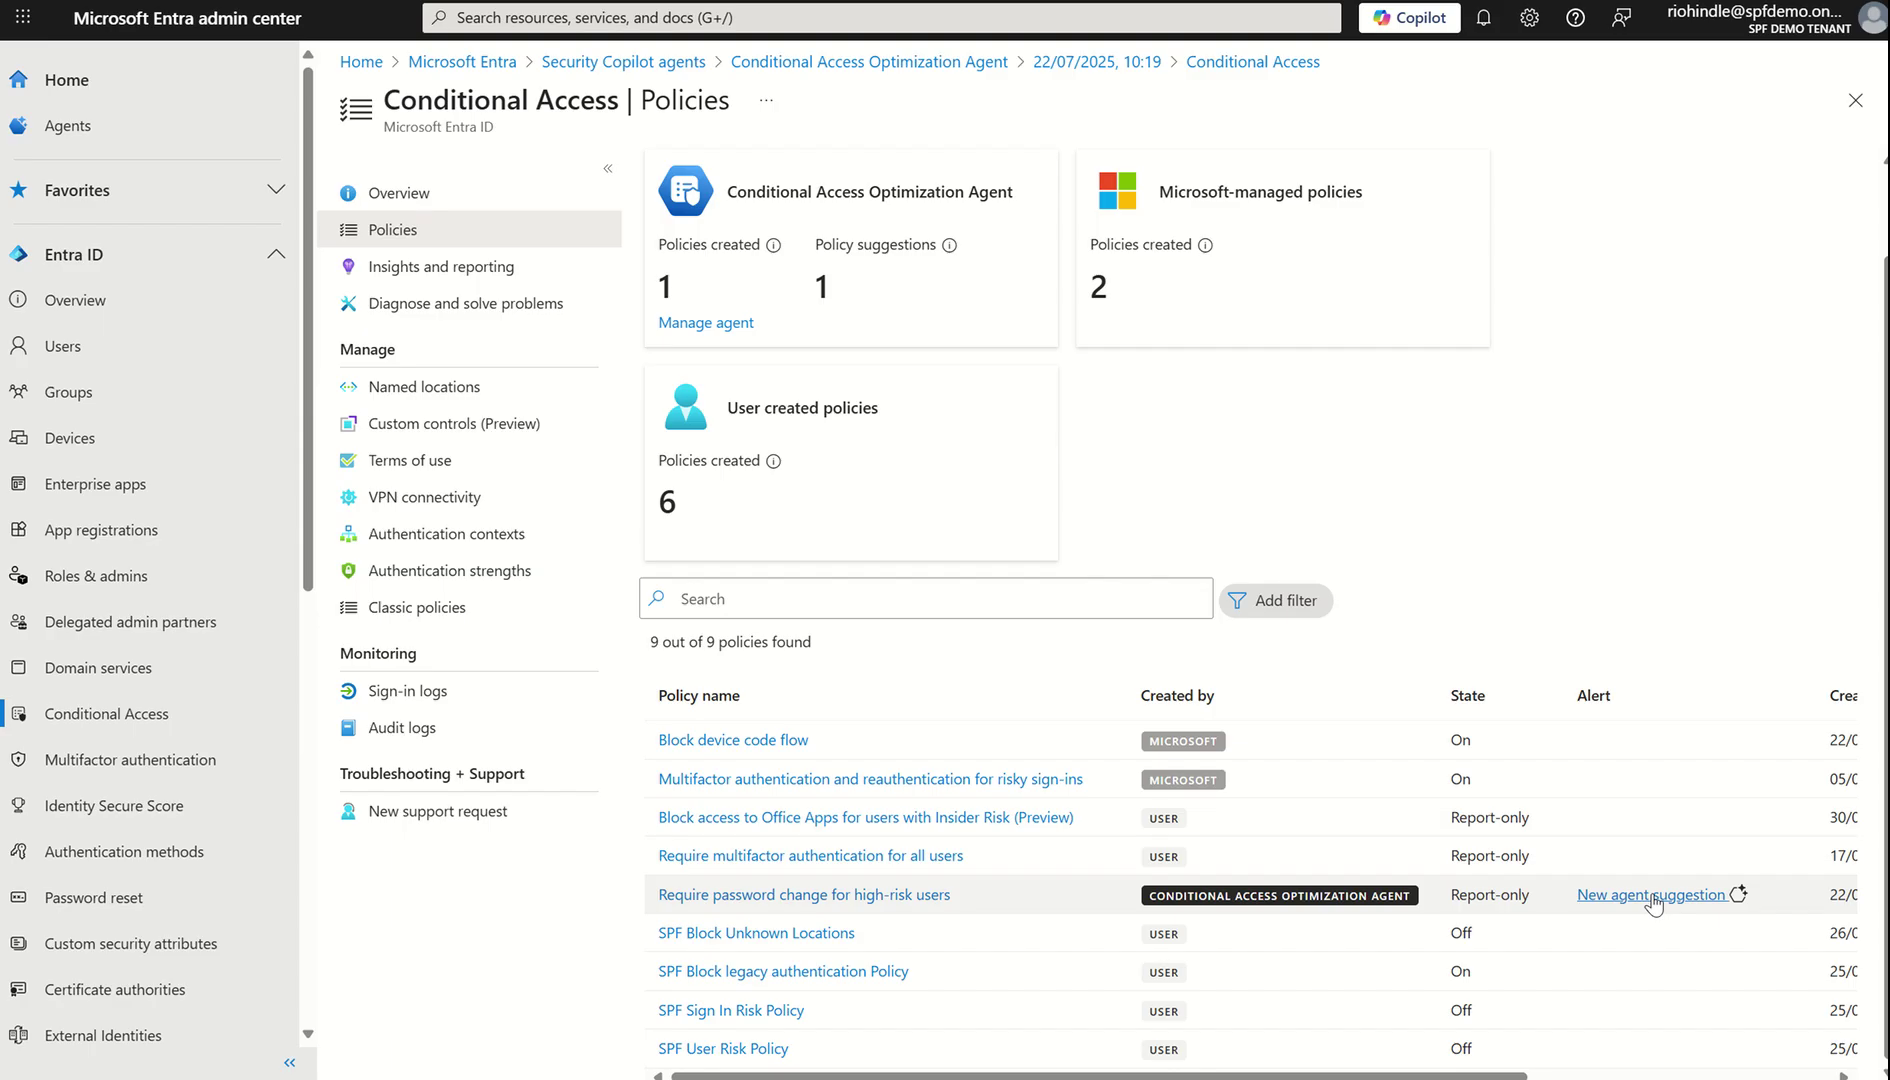
{"action": "left_click", "coordinate": [801, 900]}
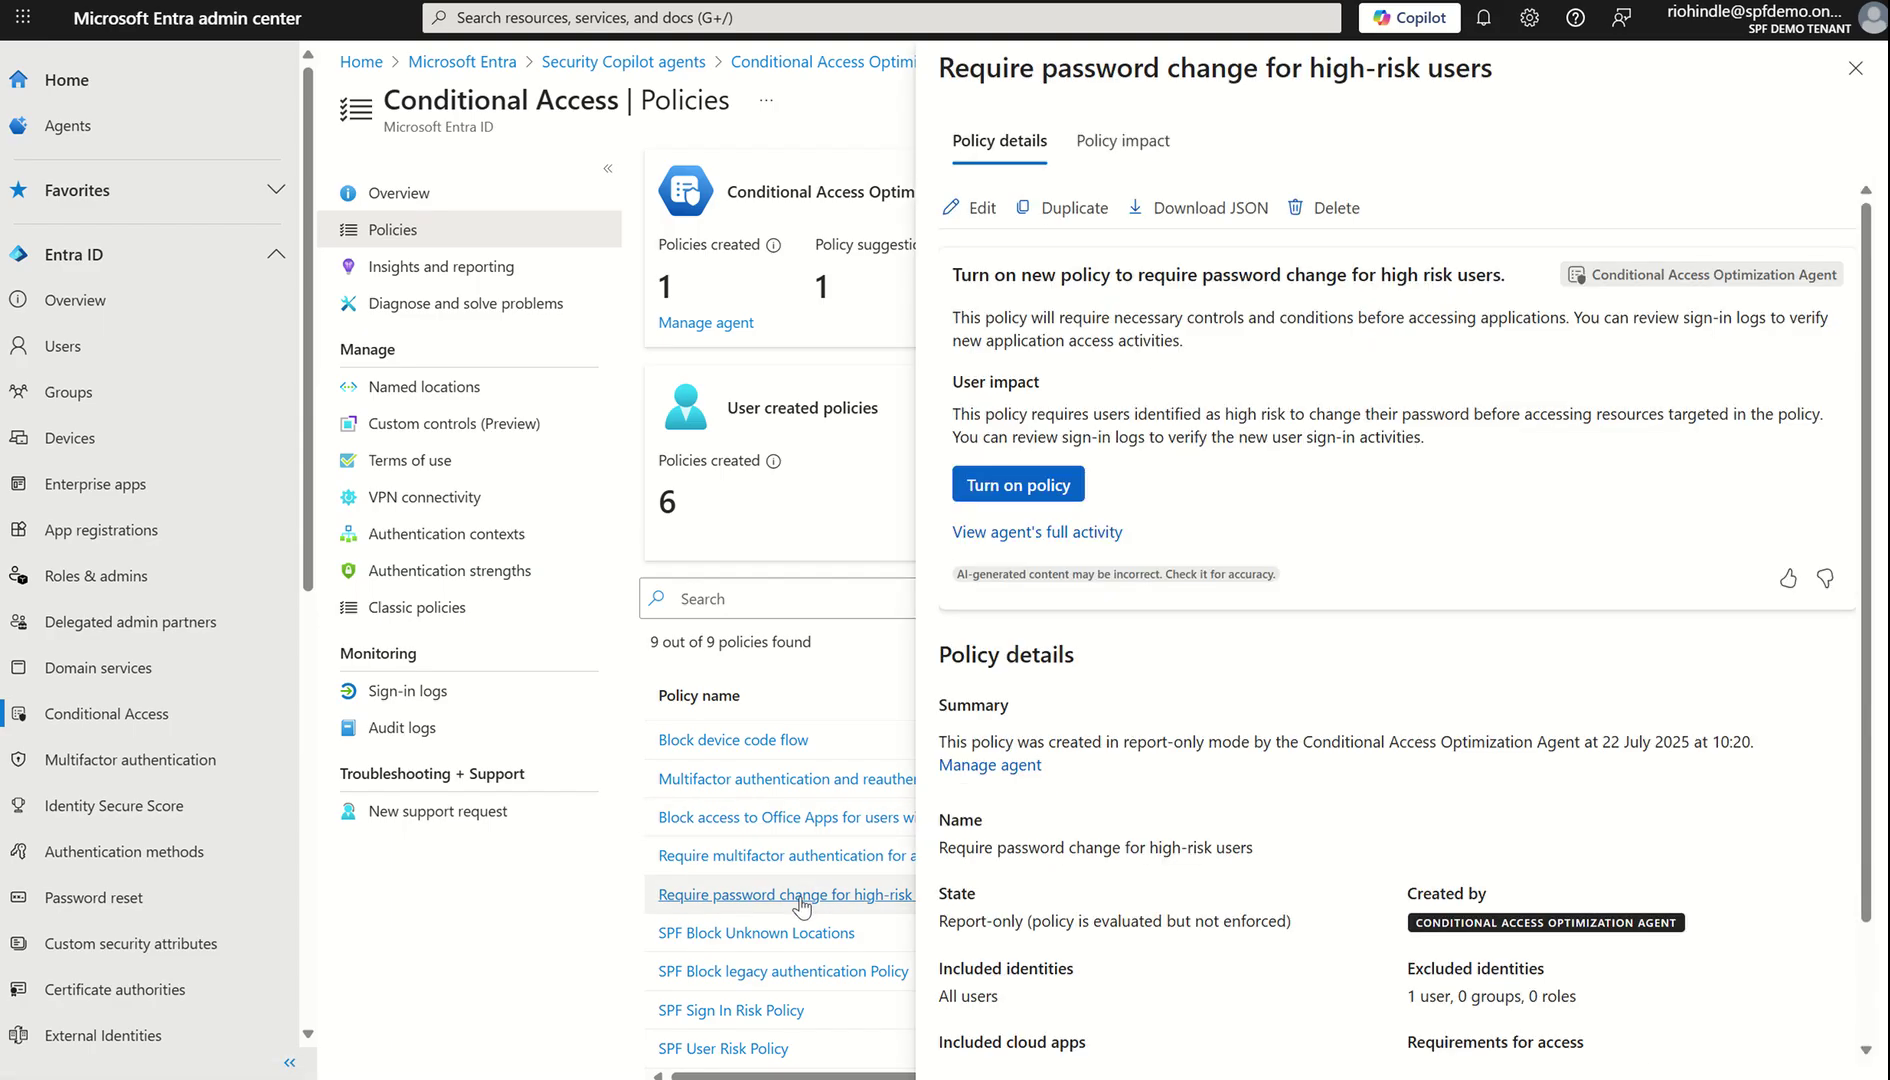
{"action": "scroll", "coordinate": [1176, 815], "scroll_direction": "down", "scroll_amount": 1}
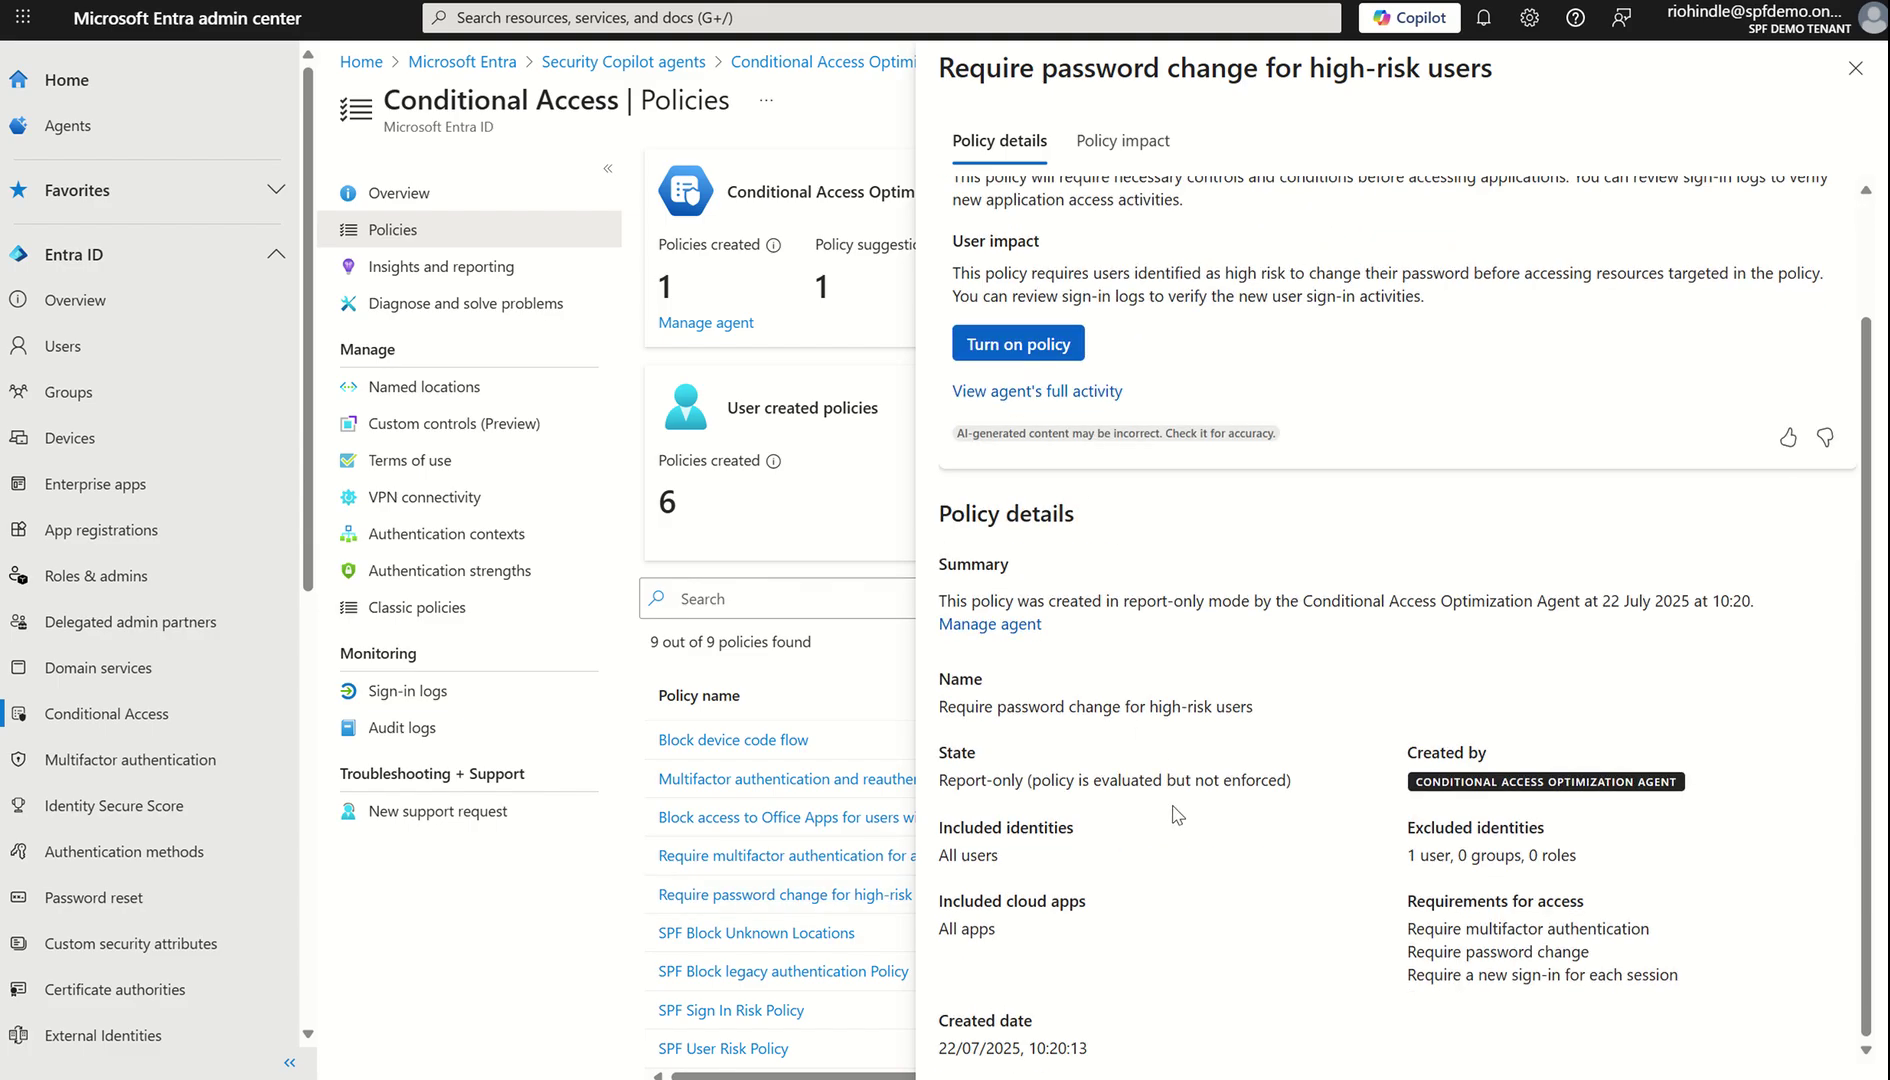
{"action": "scroll", "coordinate": [1176, 815], "scroll_direction": "up", "scroll_amount": 1}
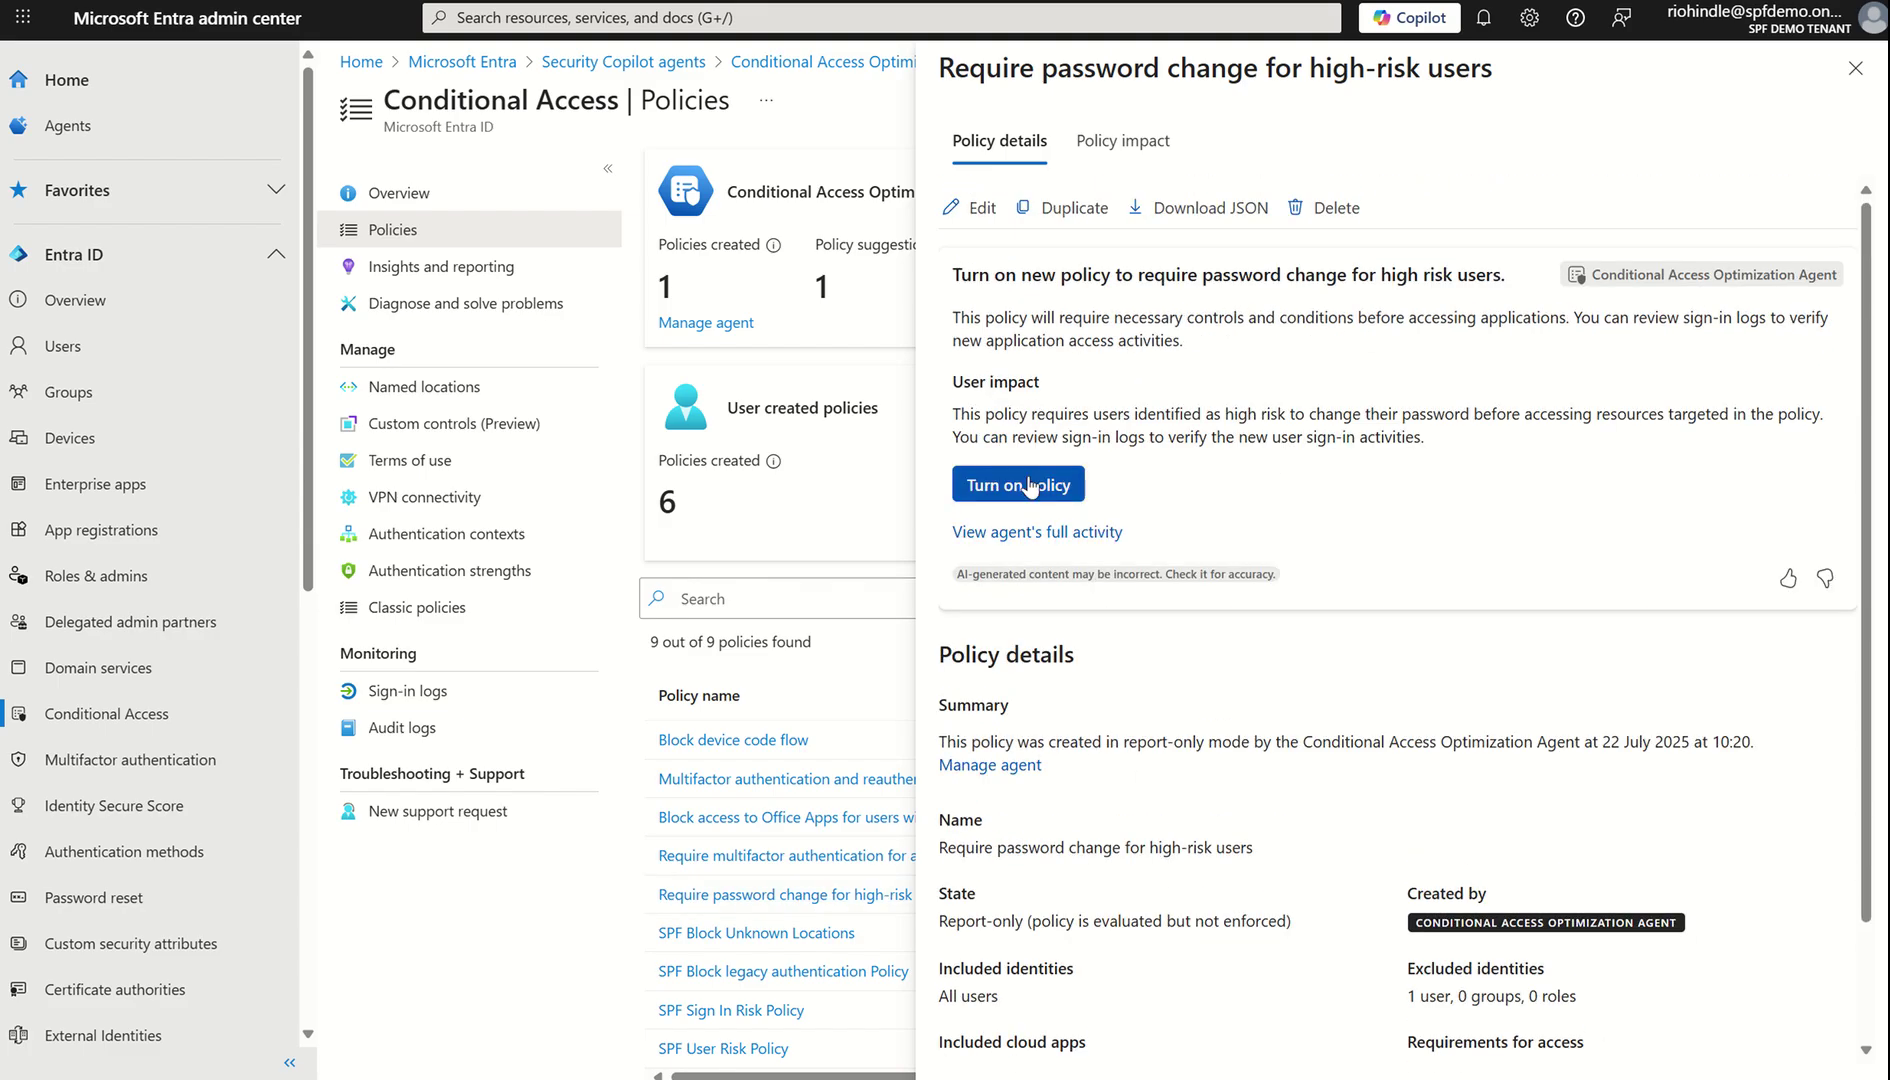
{"action": "left_click", "coordinate": [1855, 68]}
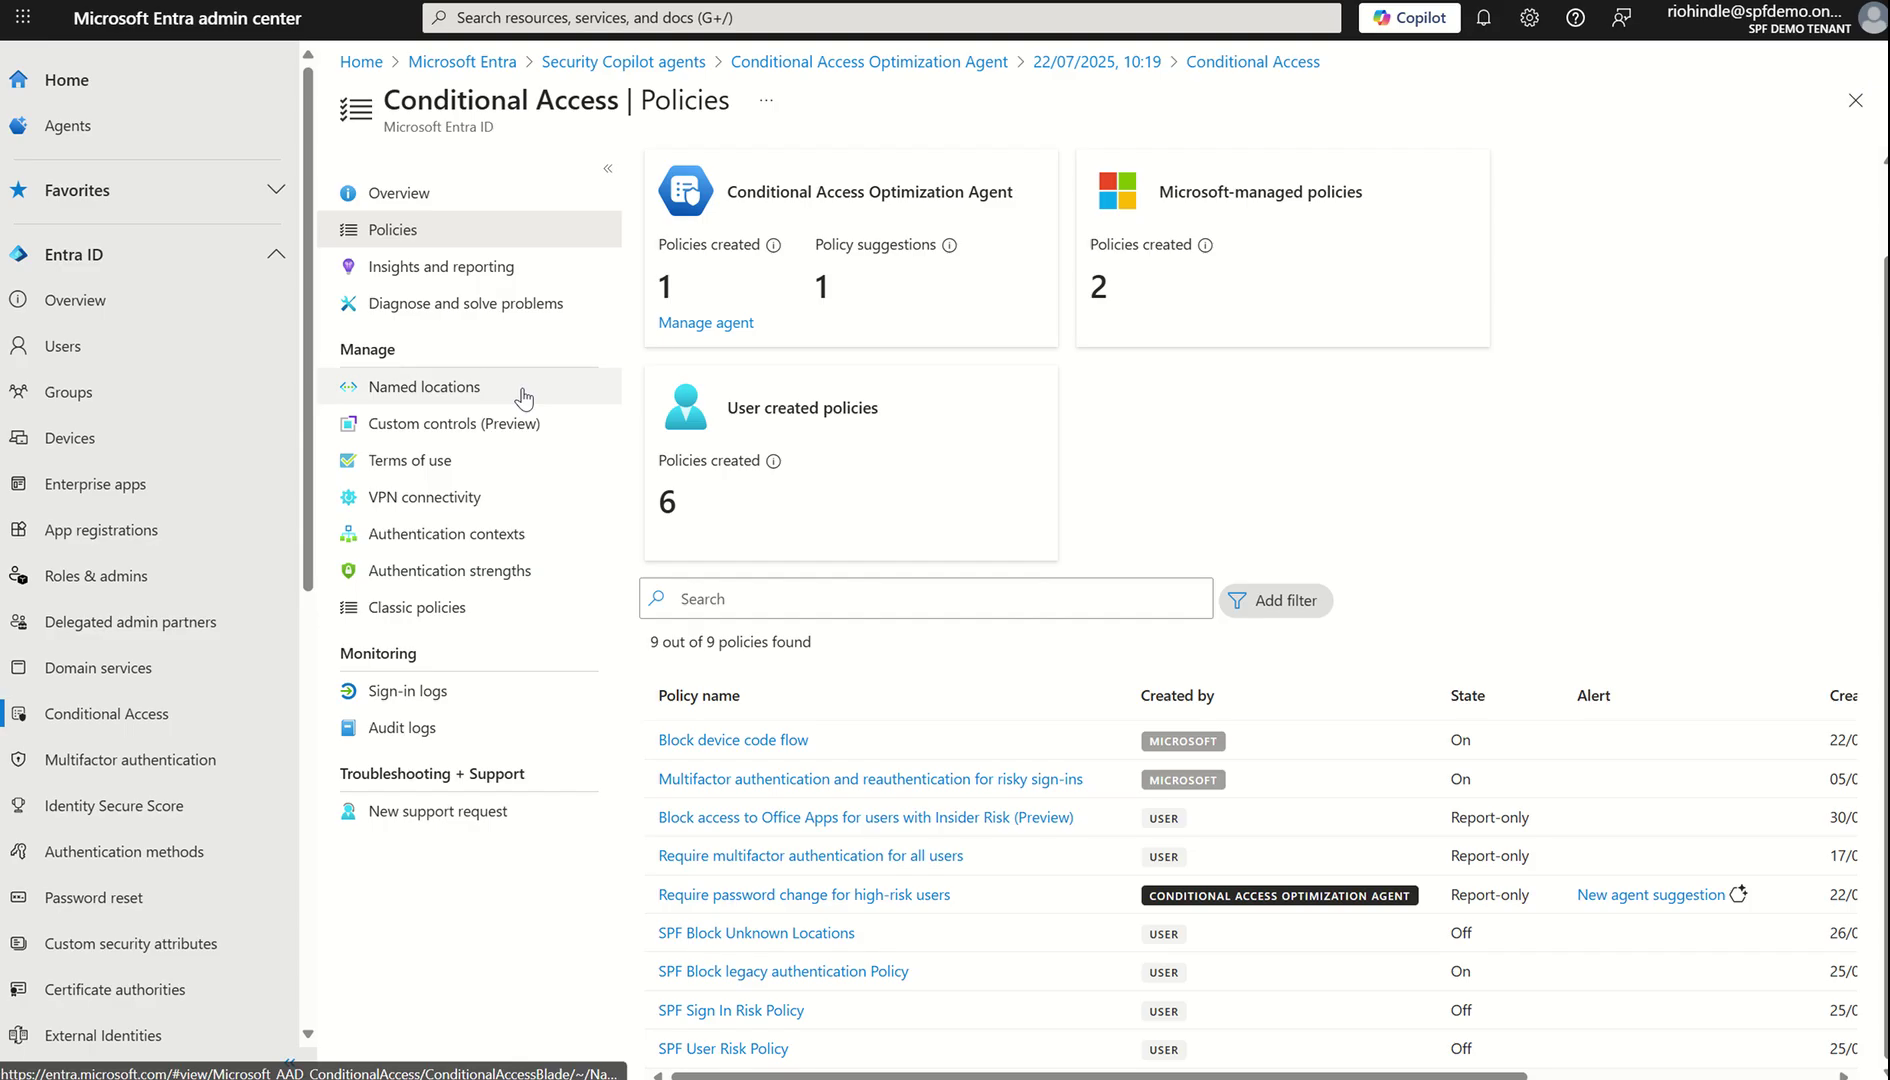
Step: Open the Conditional Access Optimization Agent and view its Activities, Suggestions and Settings tabs
{"action": "left_click", "coordinate": [68, 130]}
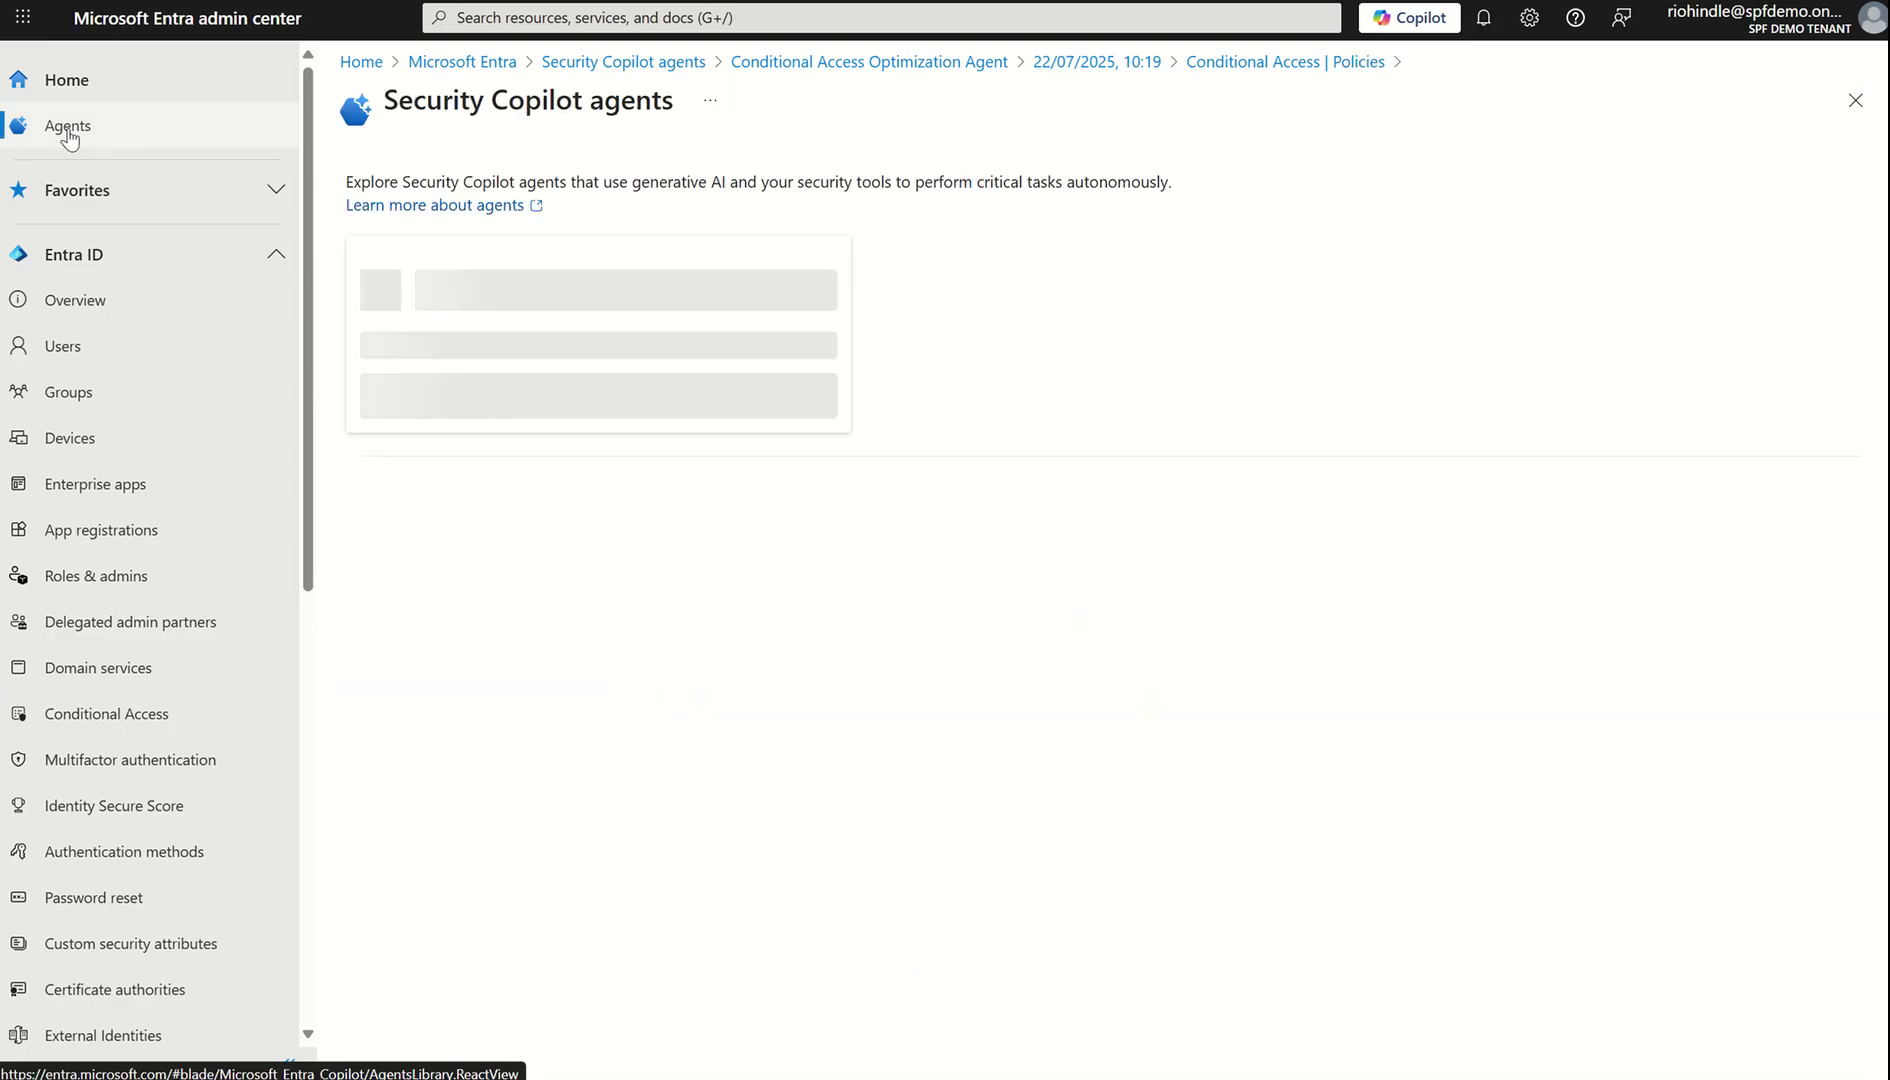
{"action": "left_click", "coordinate": [435, 412]}
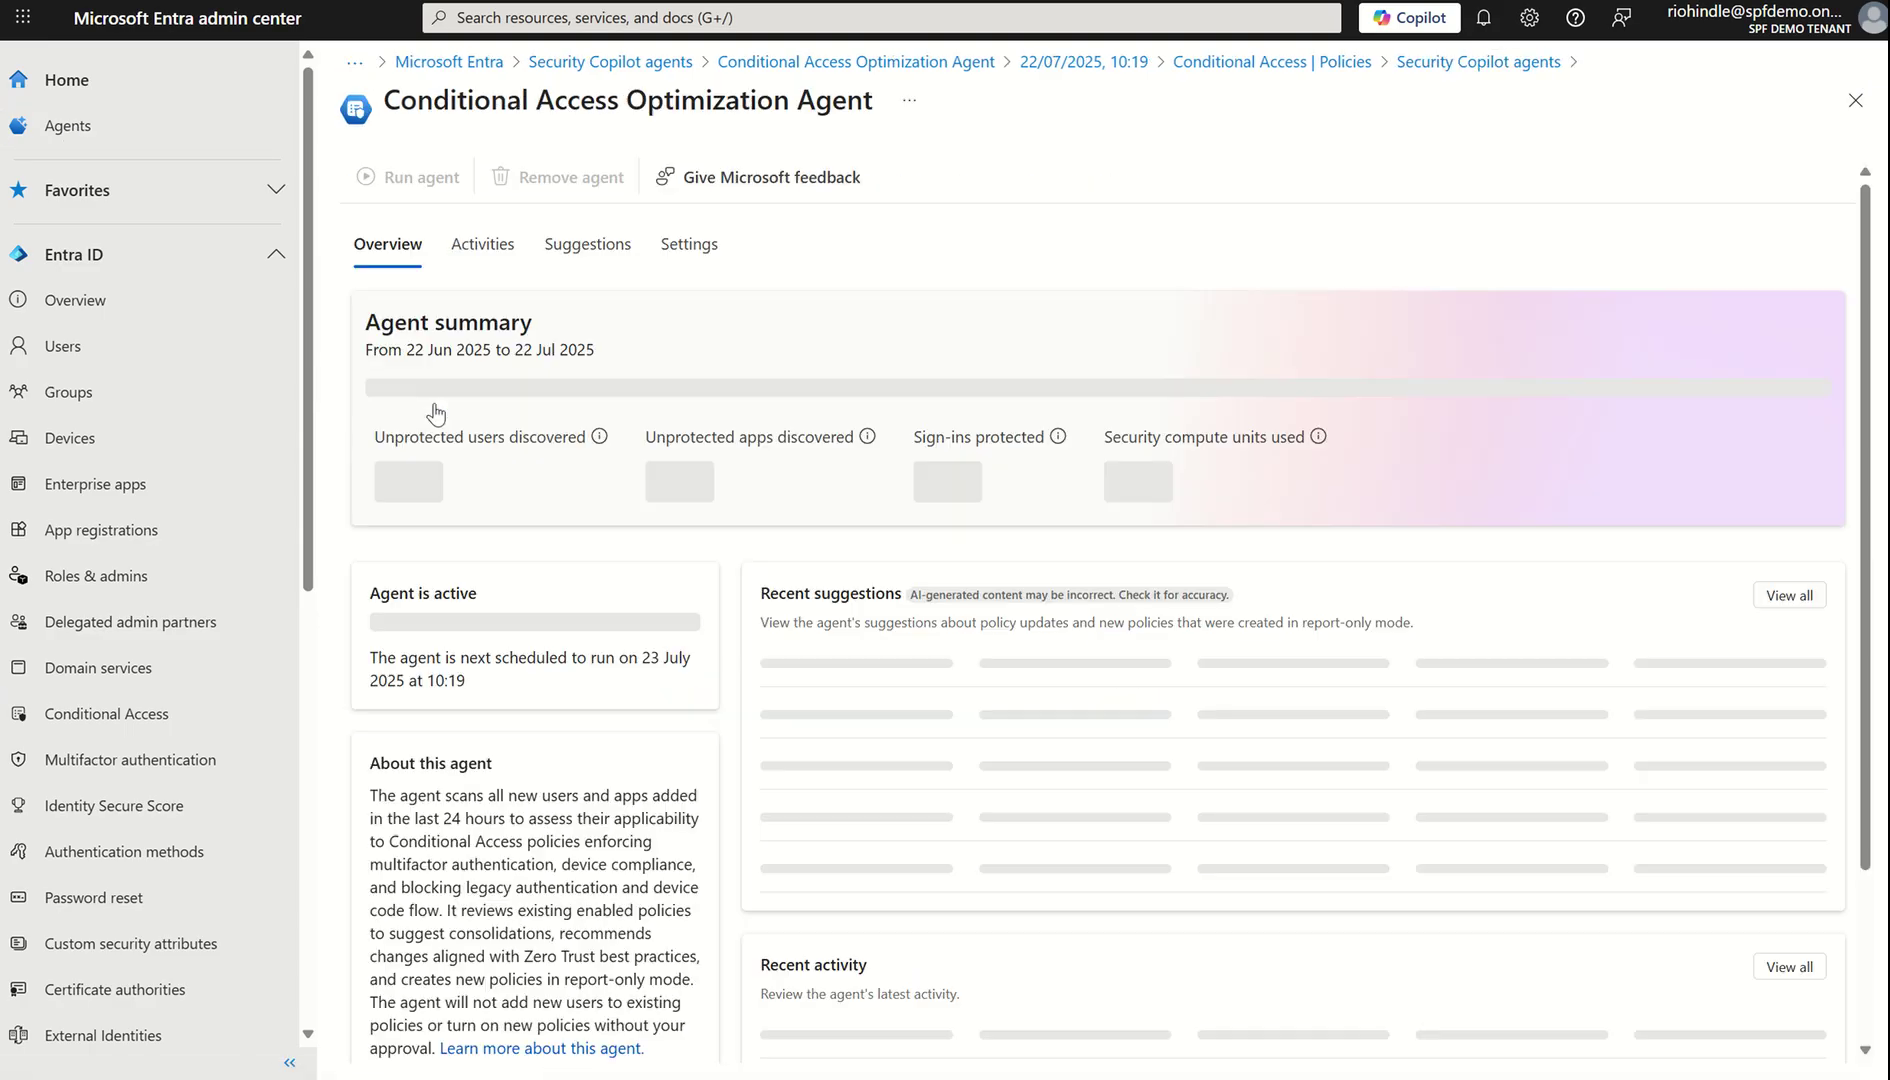
{"action": "left_click", "coordinate": [482, 246]}
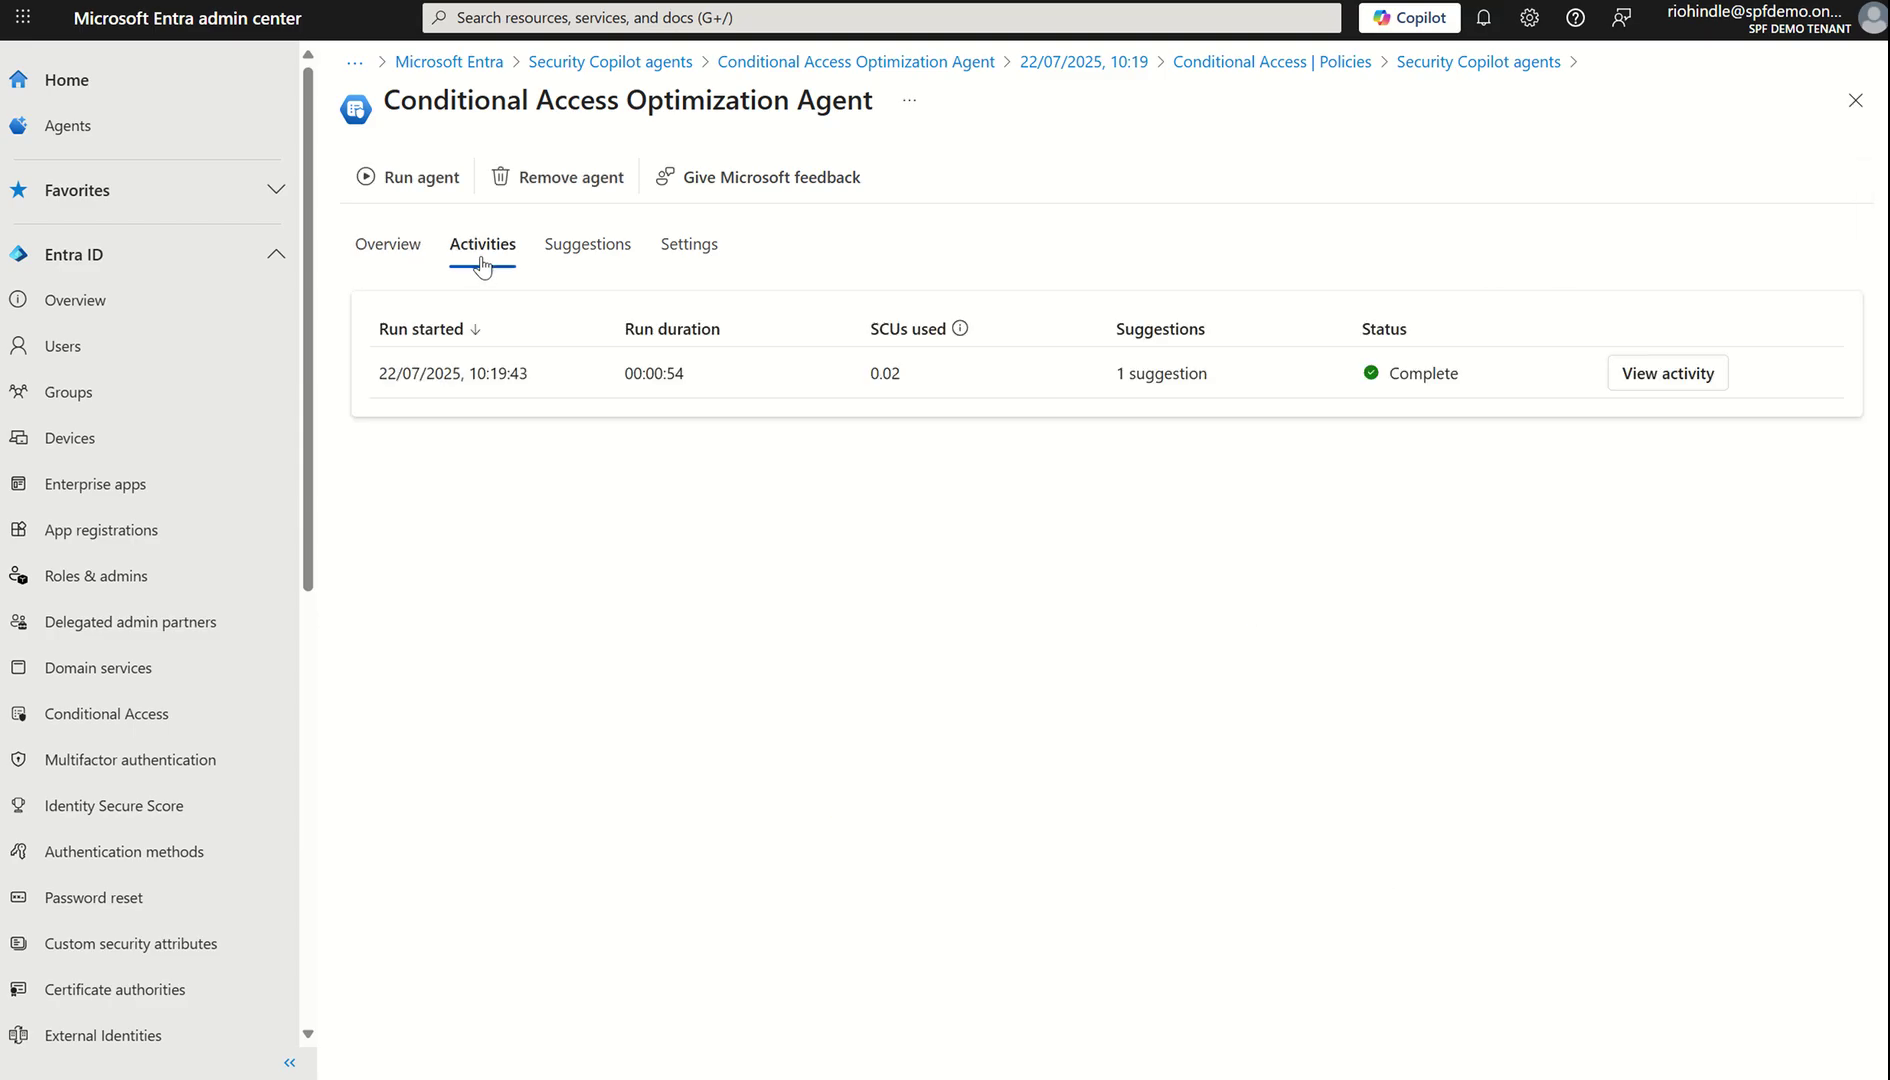
{"action": "left_click", "coordinate": [553, 262]}
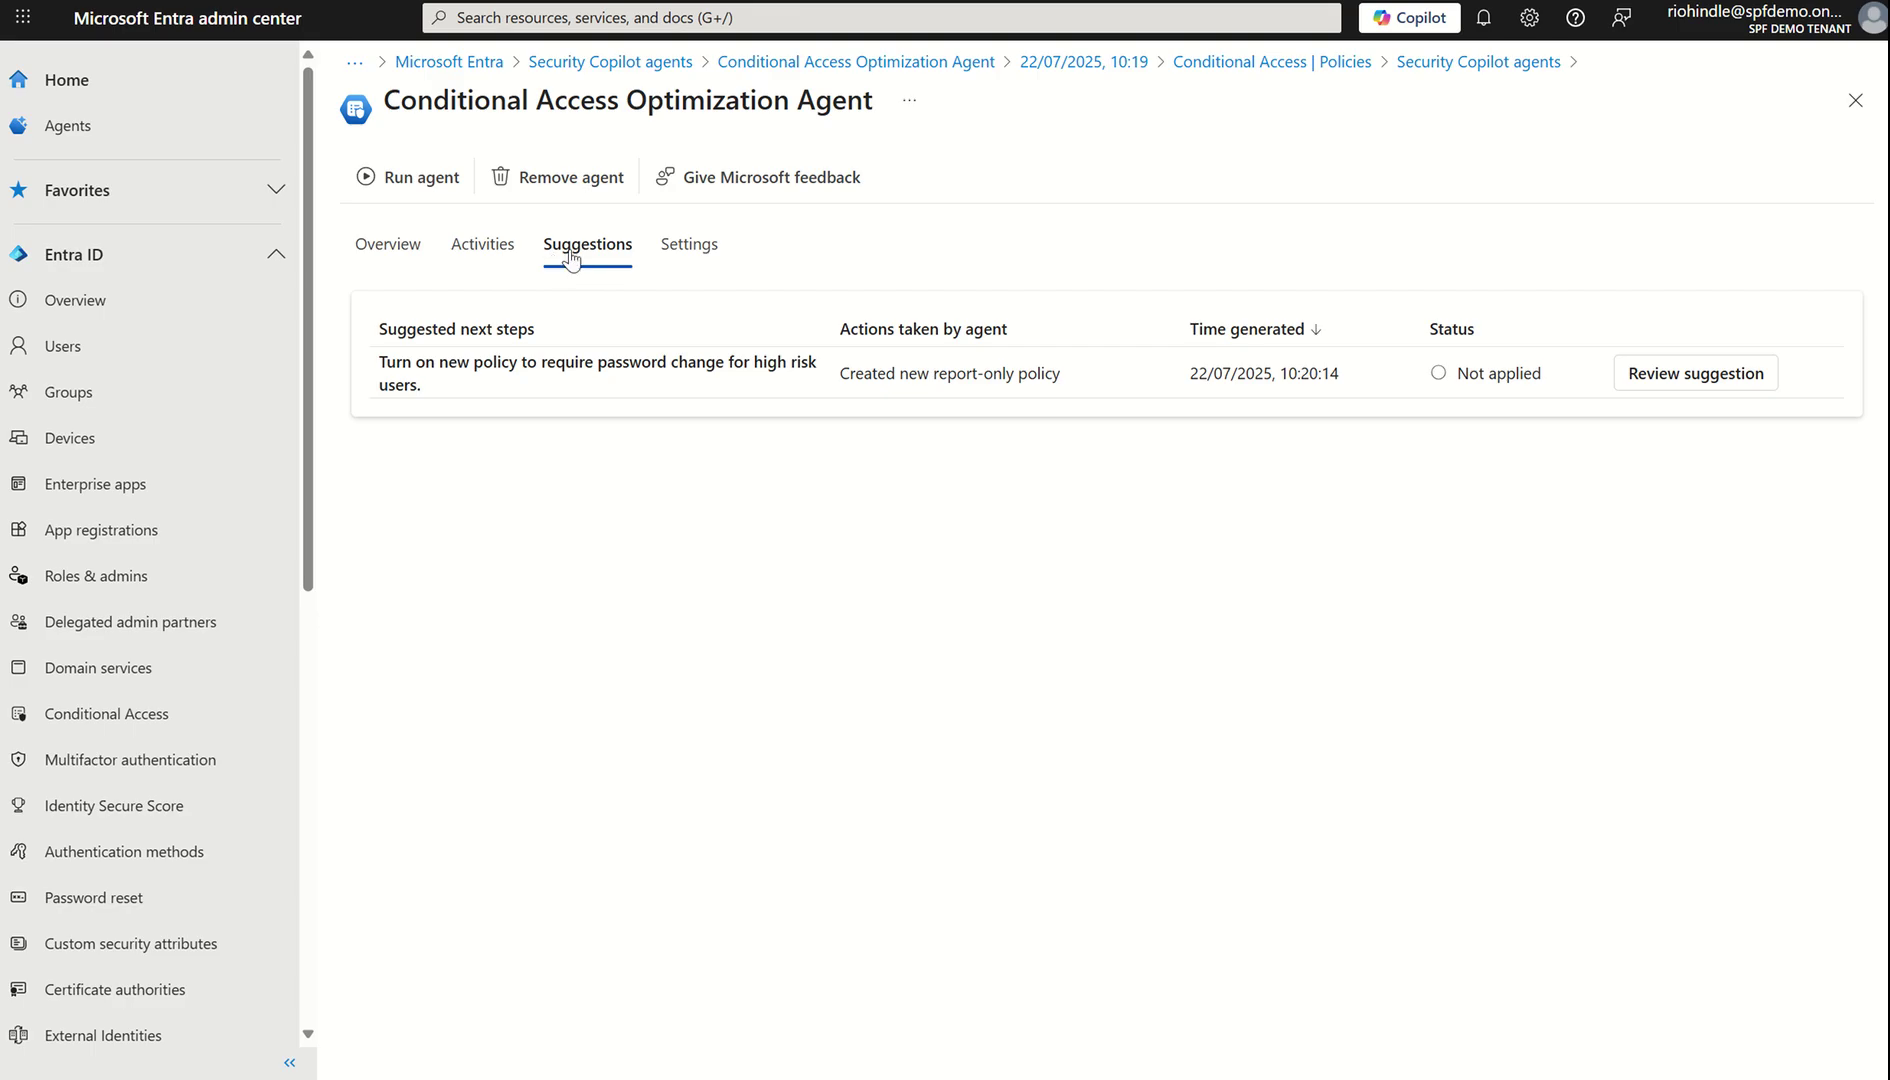
{"action": "left_click", "coordinate": [711, 262]}
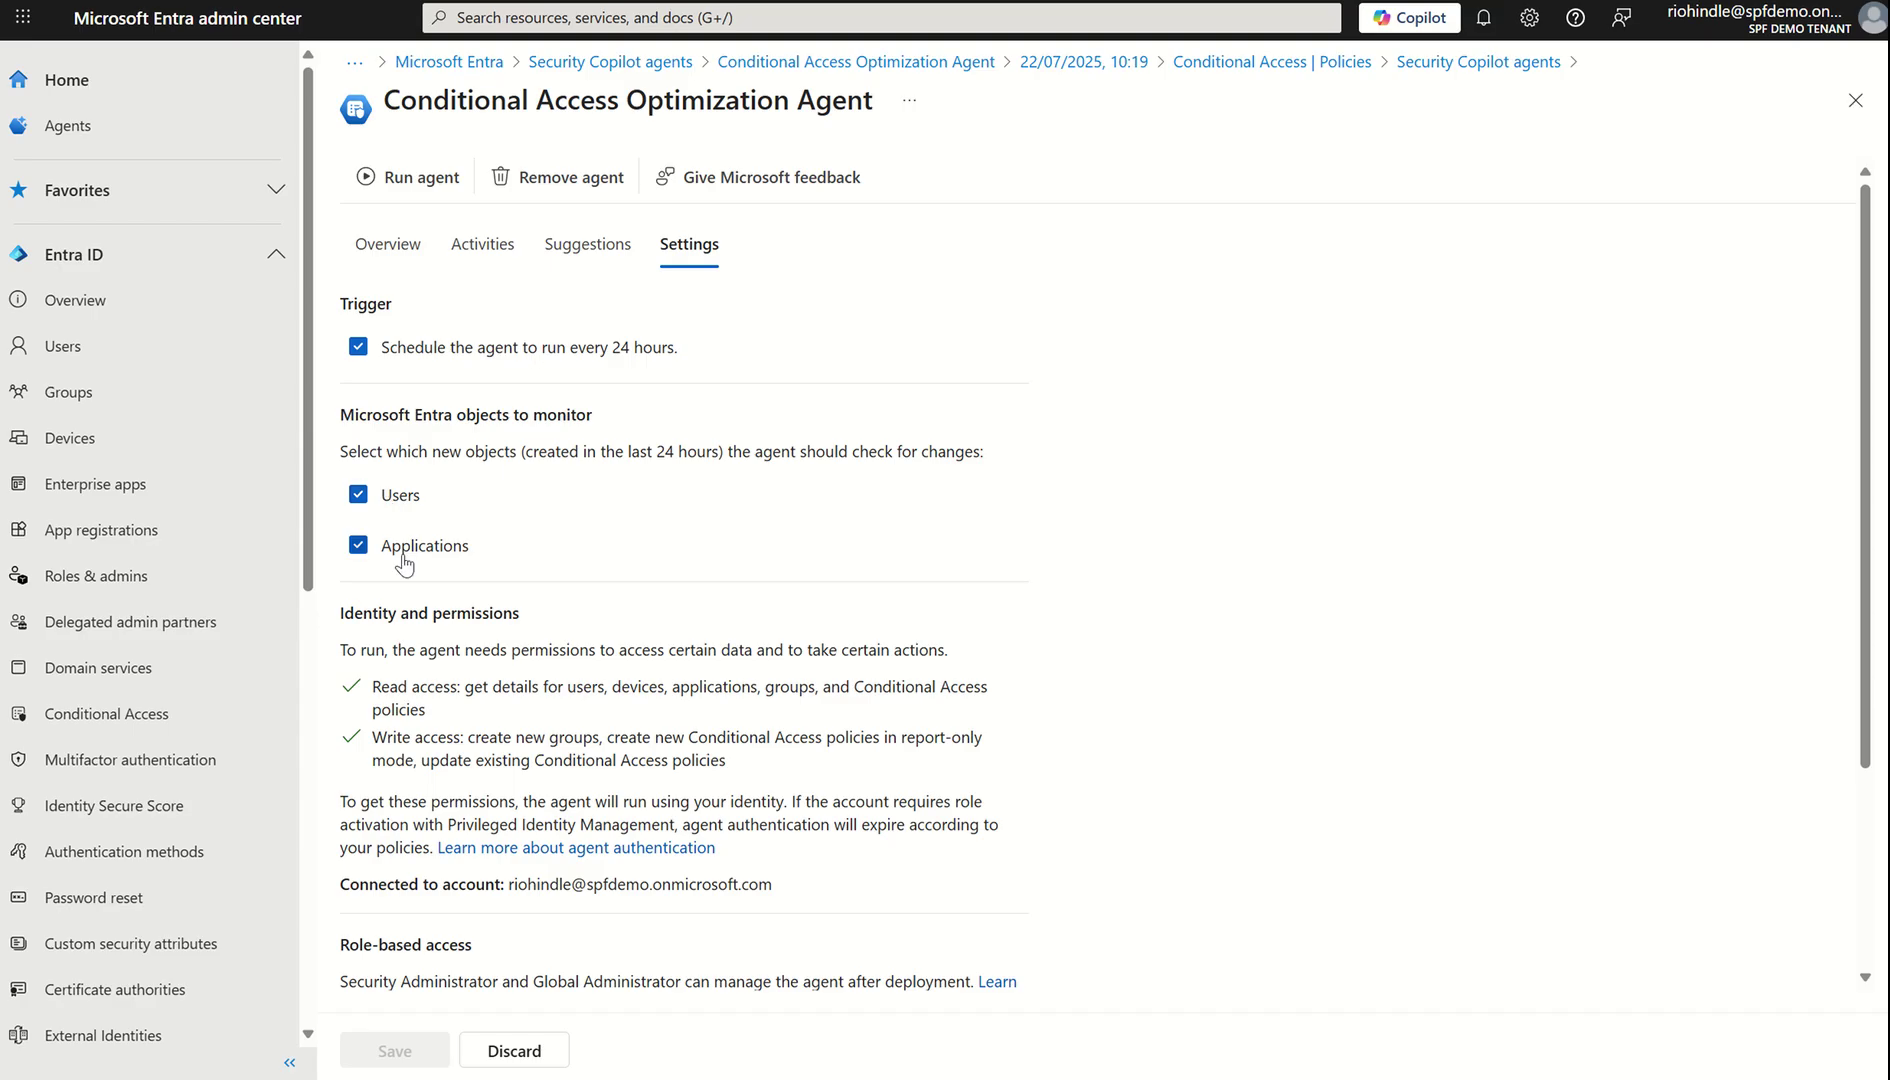
Step: Scroll to Custom Instructions (optional) and open the empty 0/500-character instructions editor
{"action": "scroll", "coordinate": [461, 693], "scroll_direction": "down", "scroll_amount": 2}
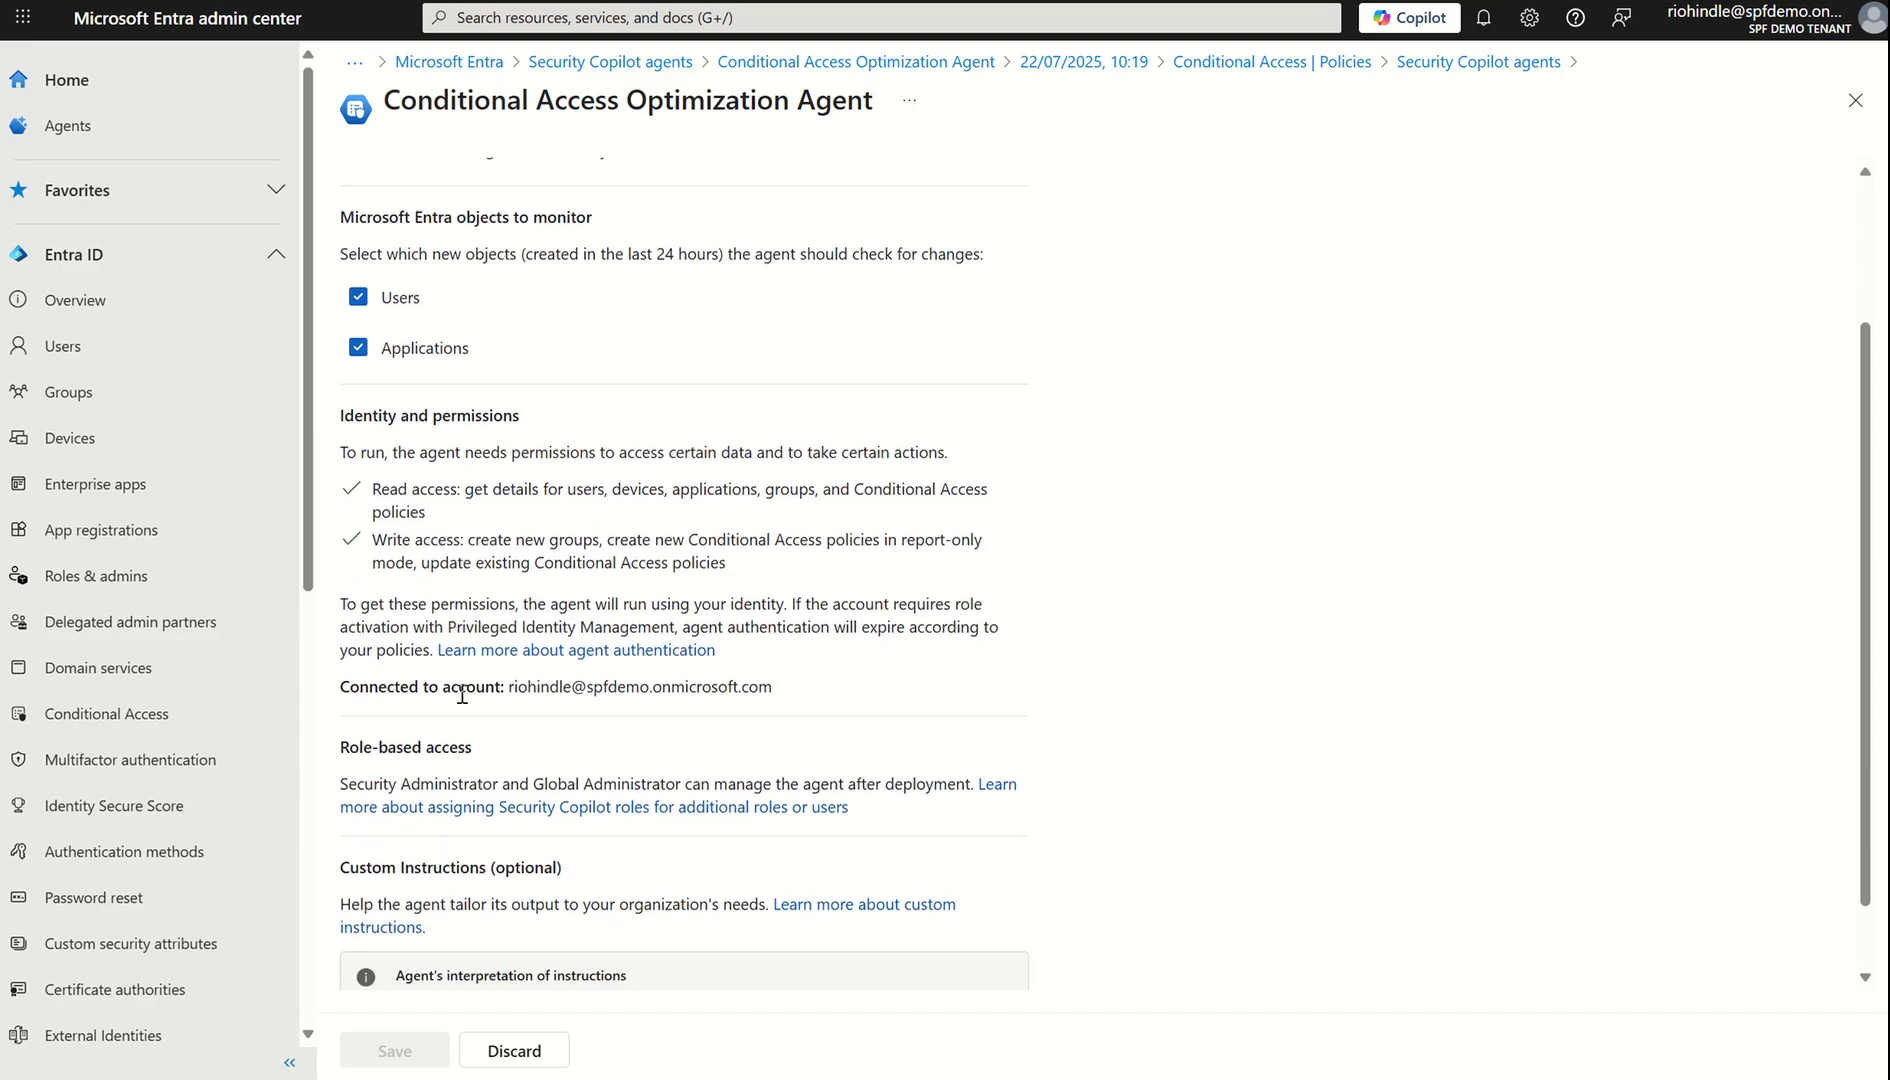
{"action": "scroll", "coordinate": [461, 693], "scroll_direction": "down", "scroll_amount": 1}
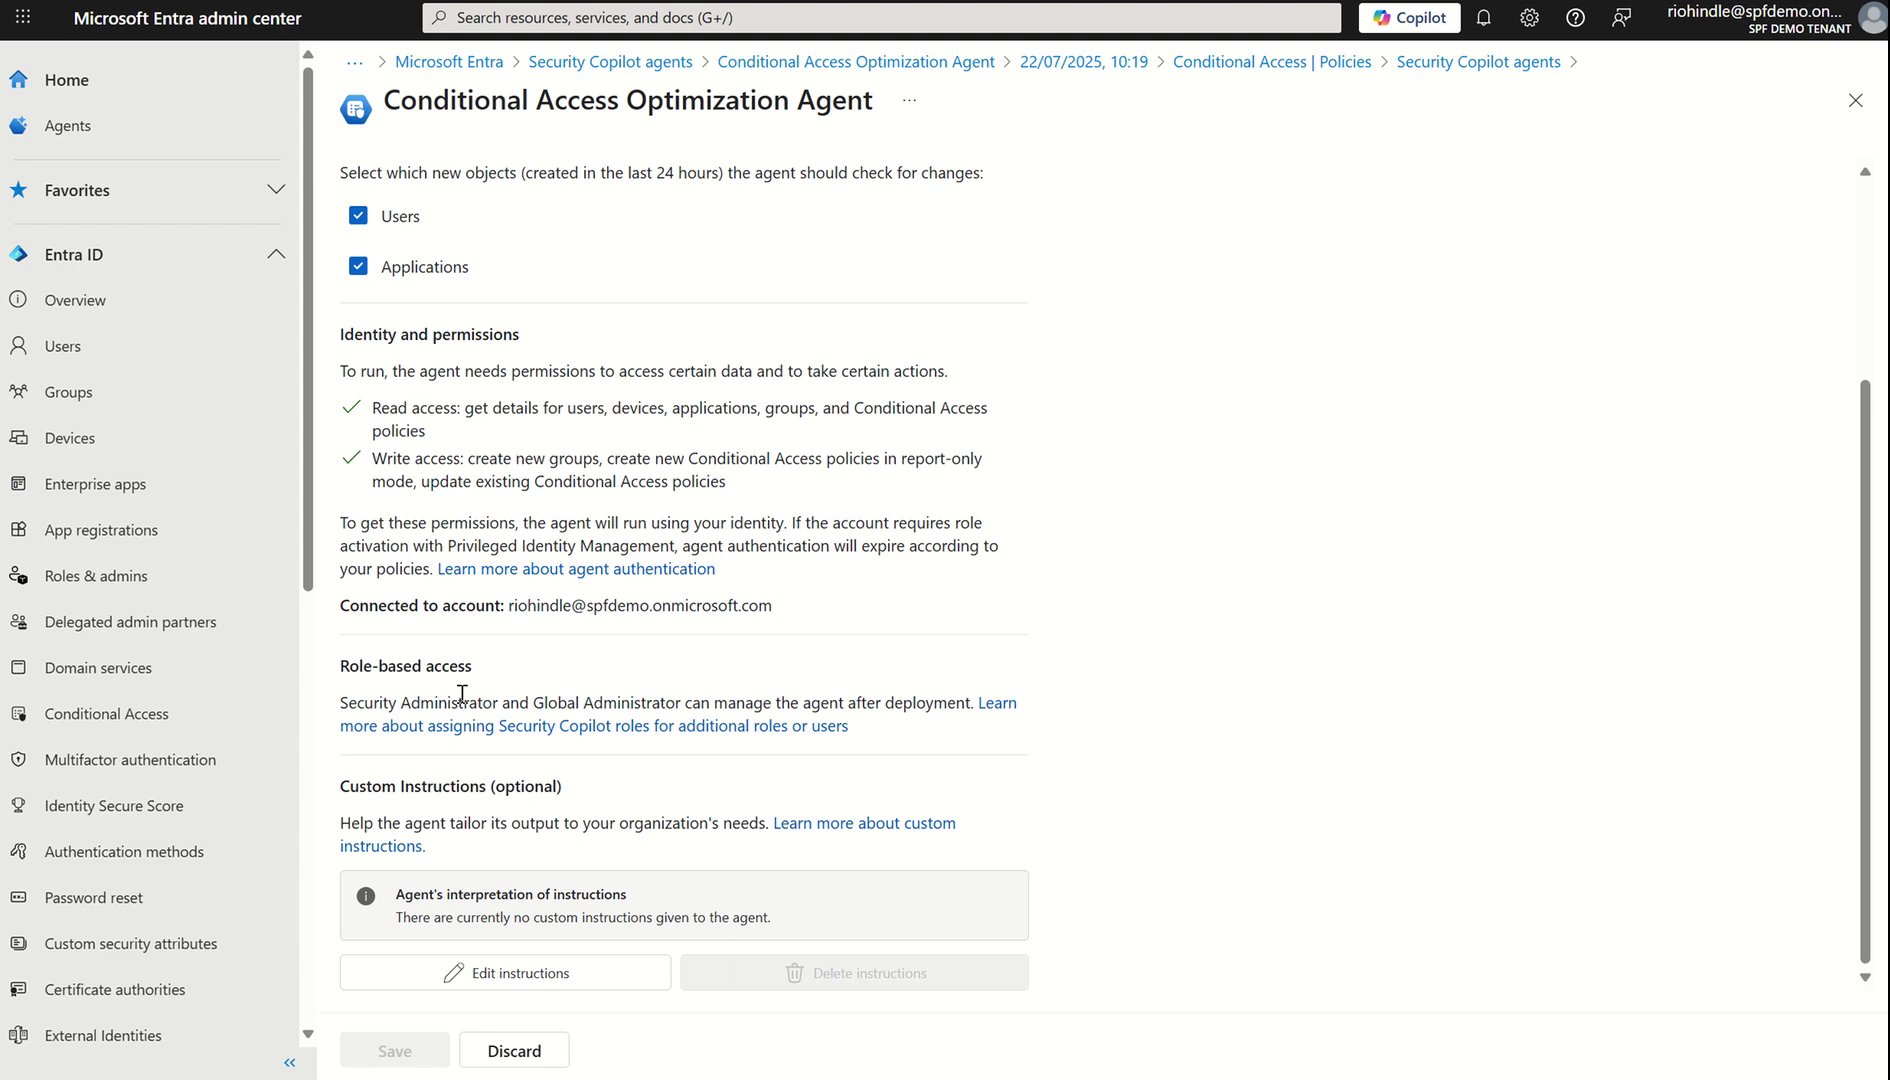
{"action": "left_click", "coordinate": [483, 972]}
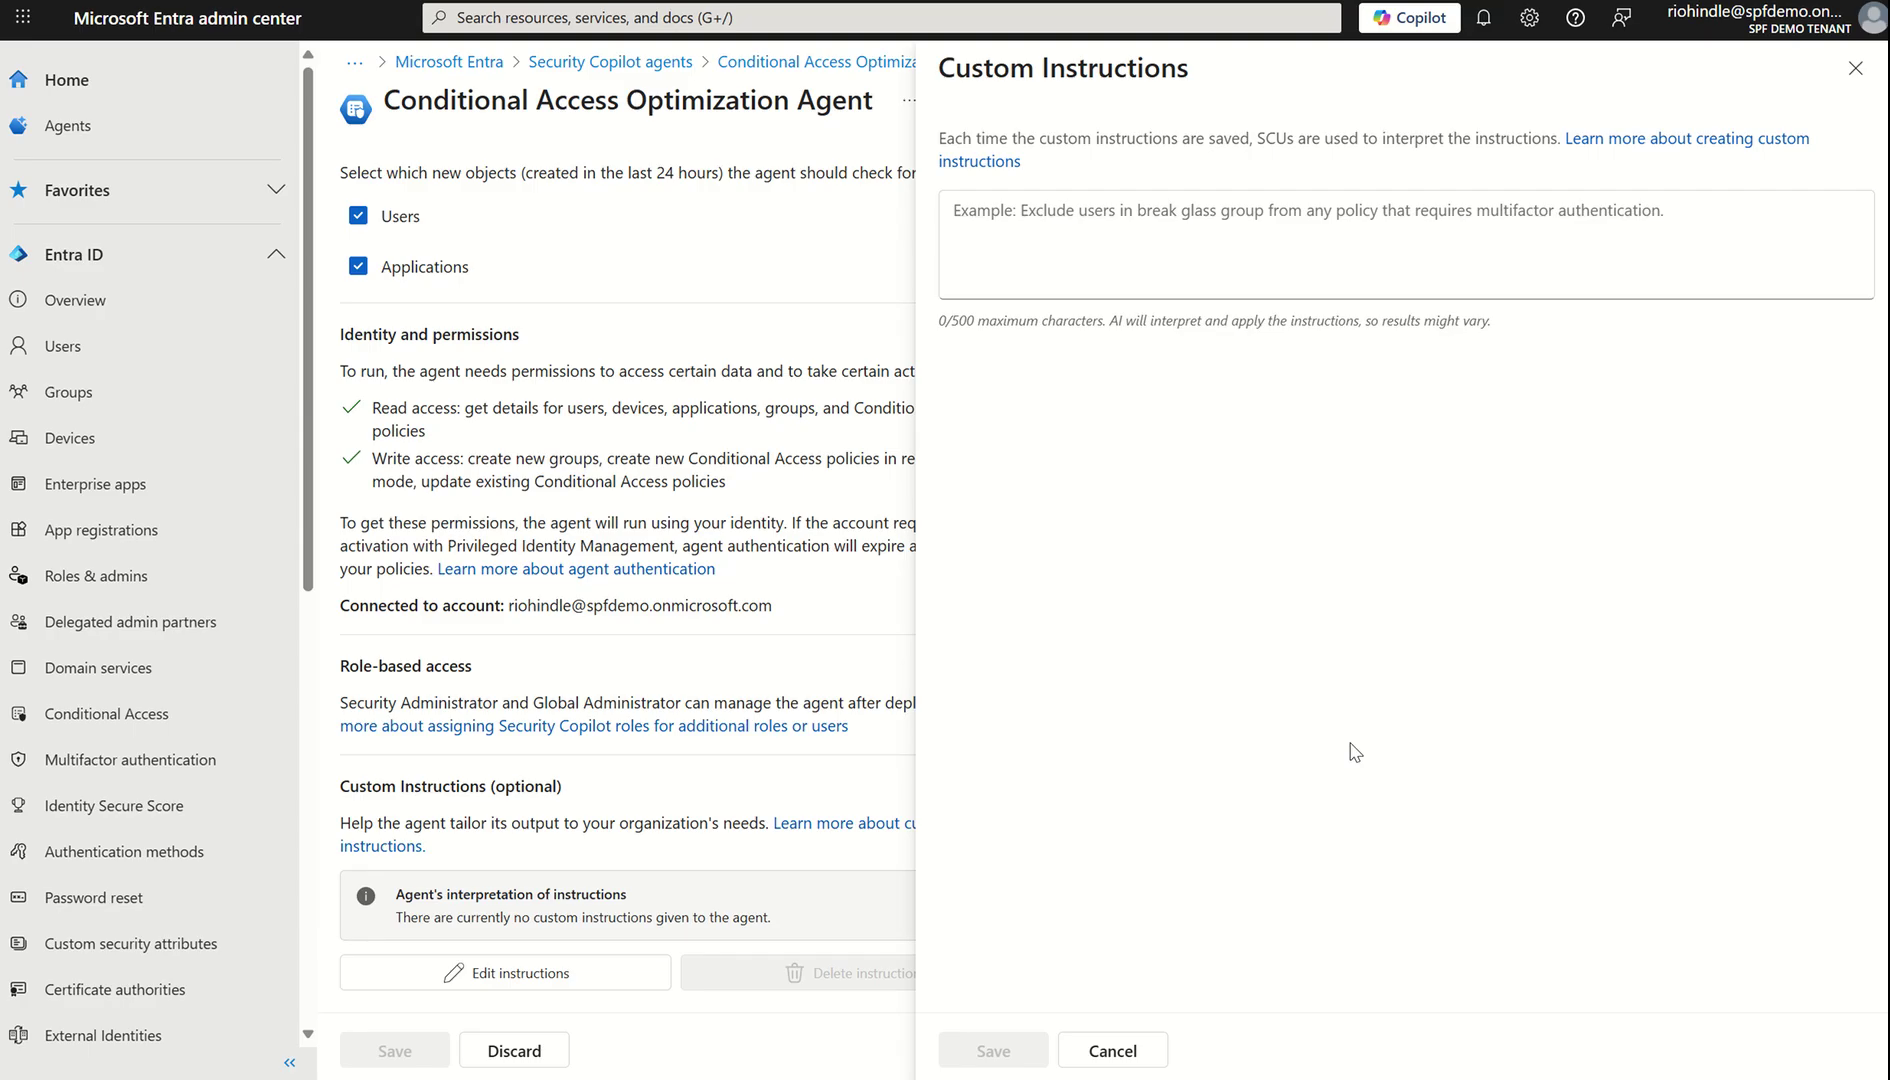
Step: Close the Custom Instructions panel without saving any instructions
{"action": "left_click", "coordinate": [1855, 69]}
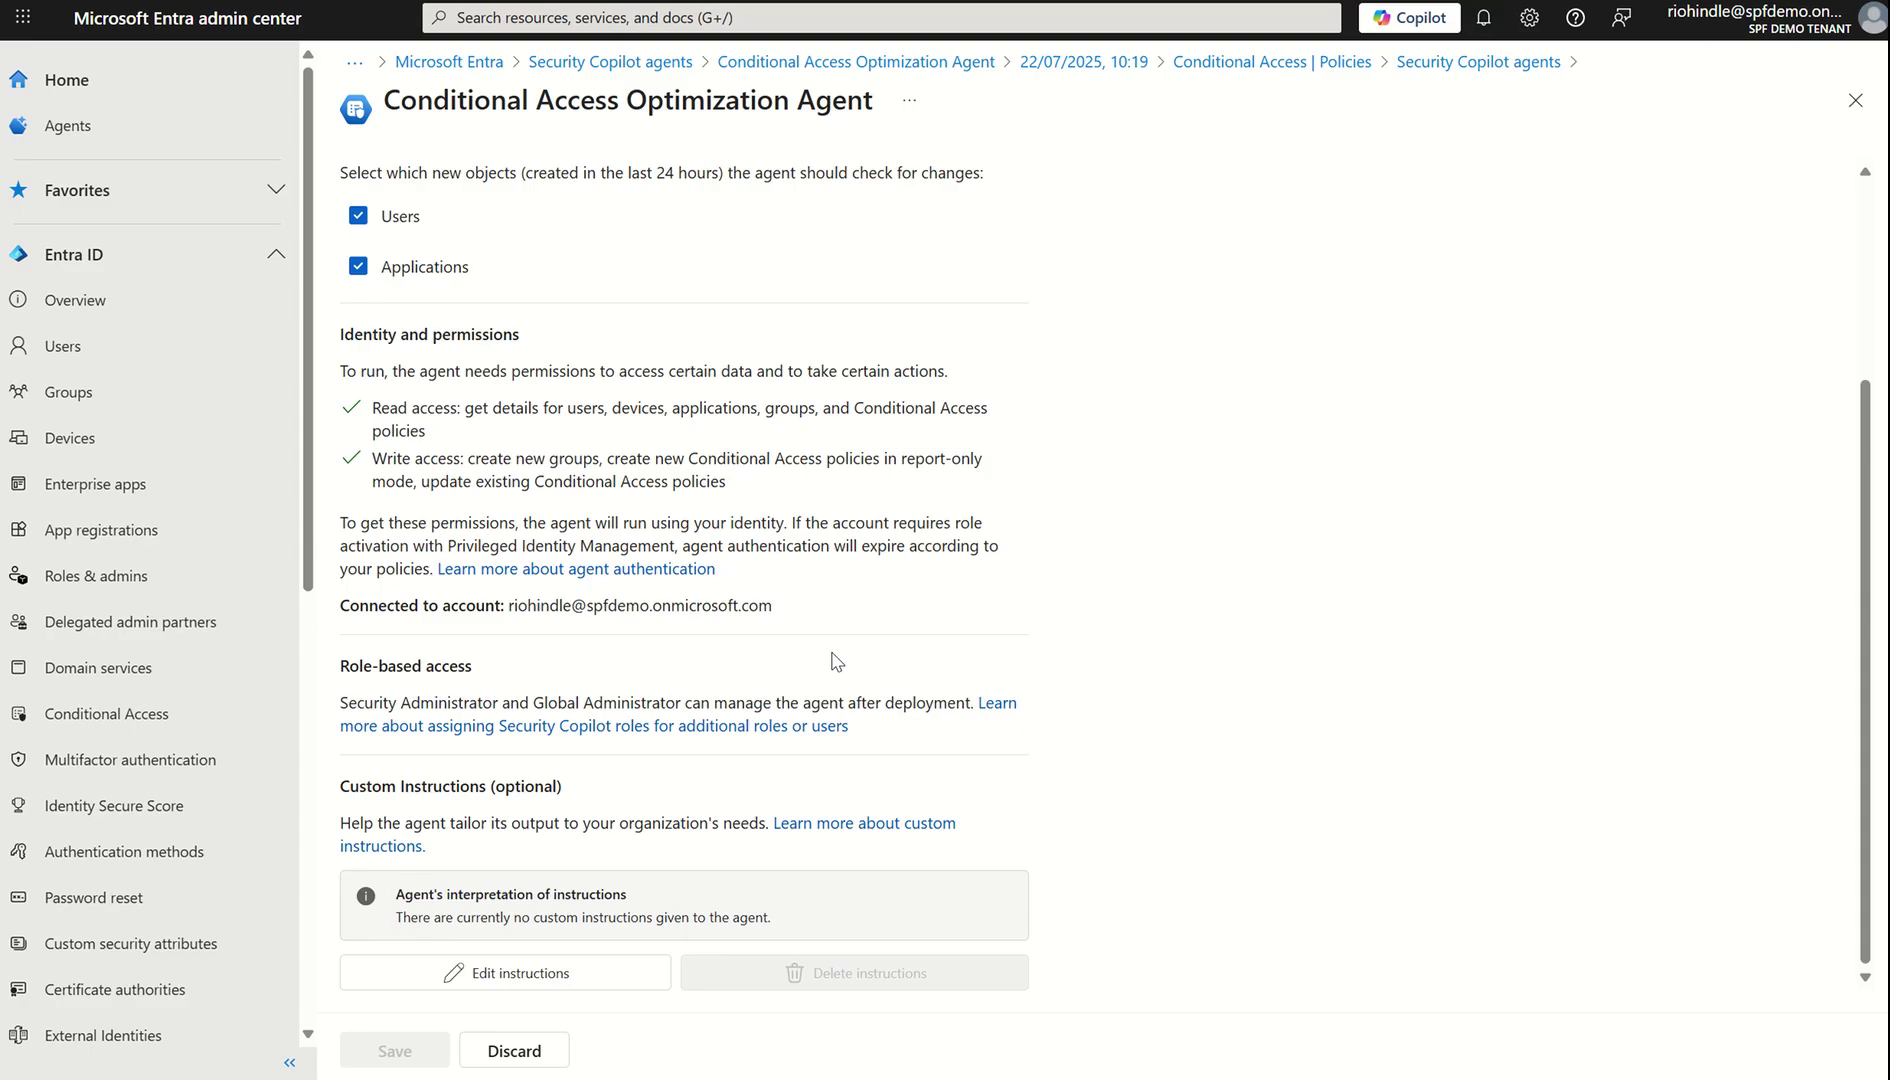
Step: Go via the Conditional Access | Policies breadcrumb back to the Security Copilot agents page
{"action": "left_click", "coordinate": [1237, 64]}
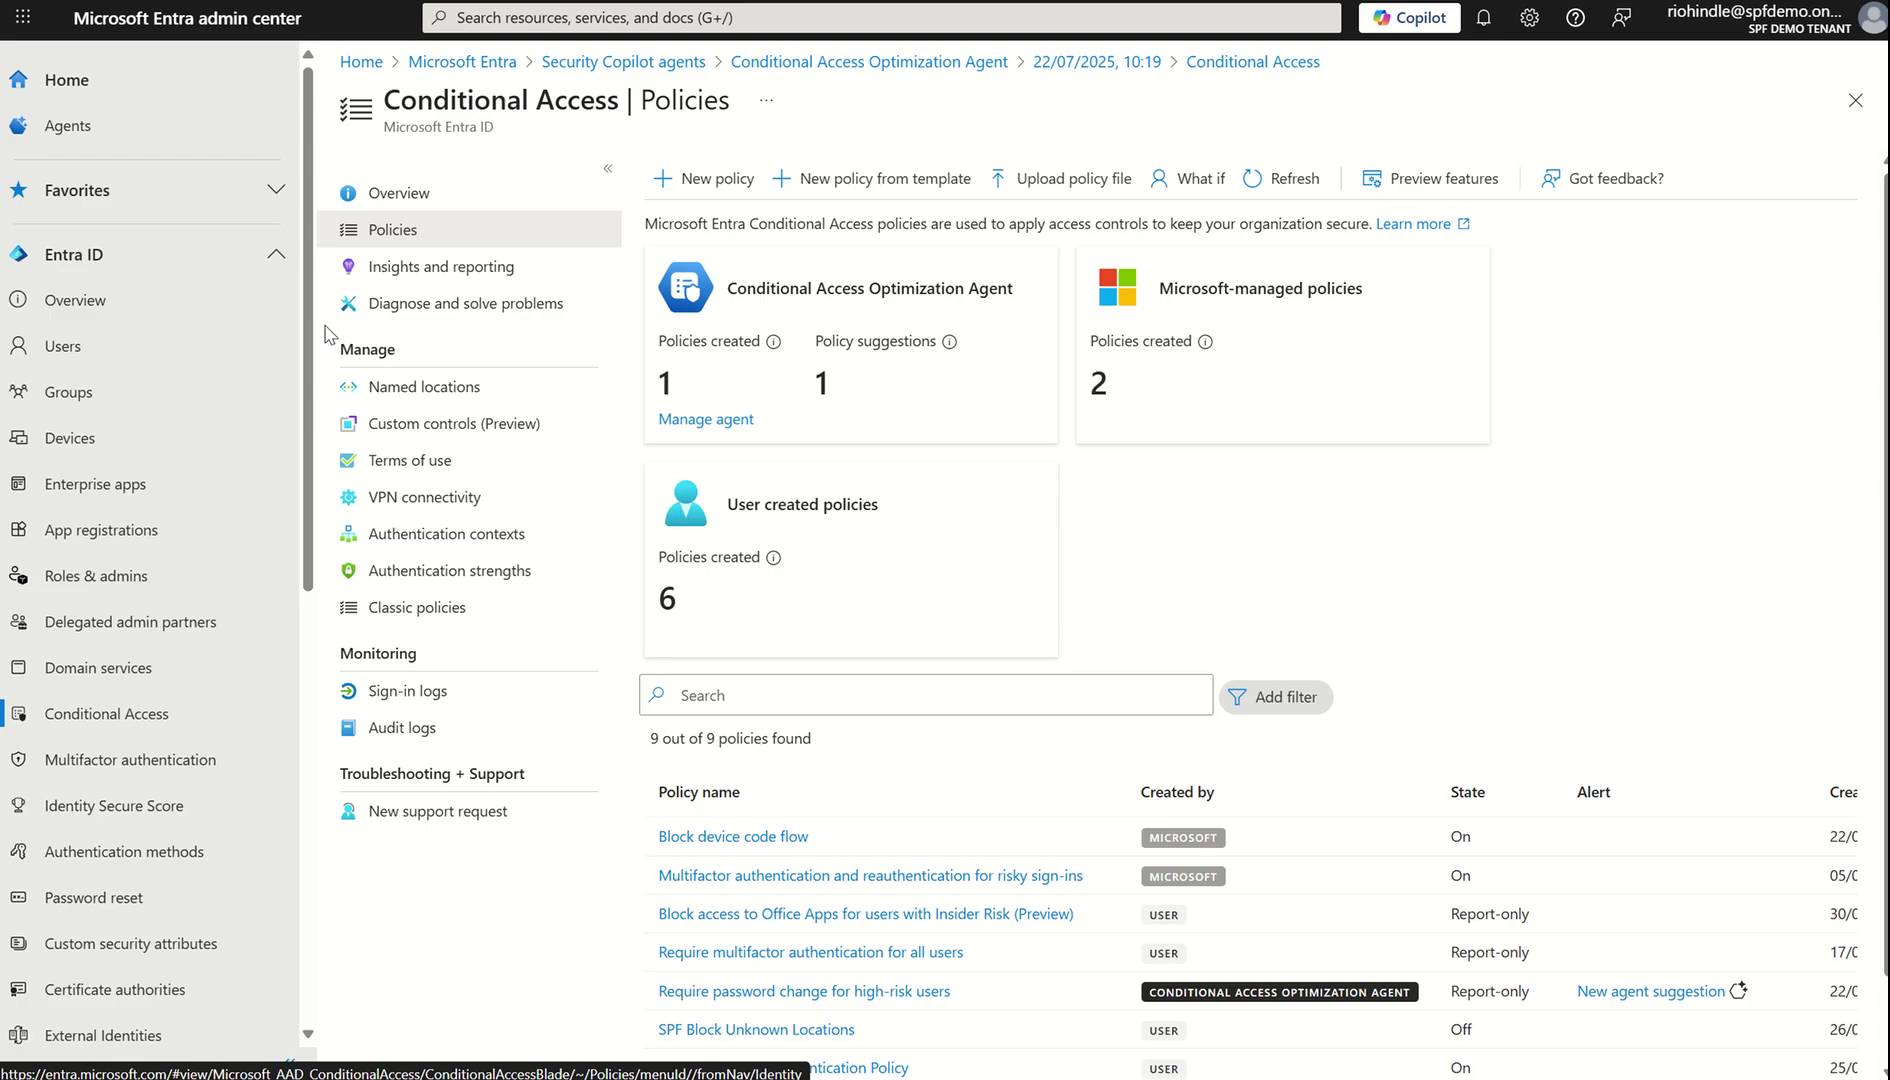
{"action": "left_click", "coordinate": [102, 138]}
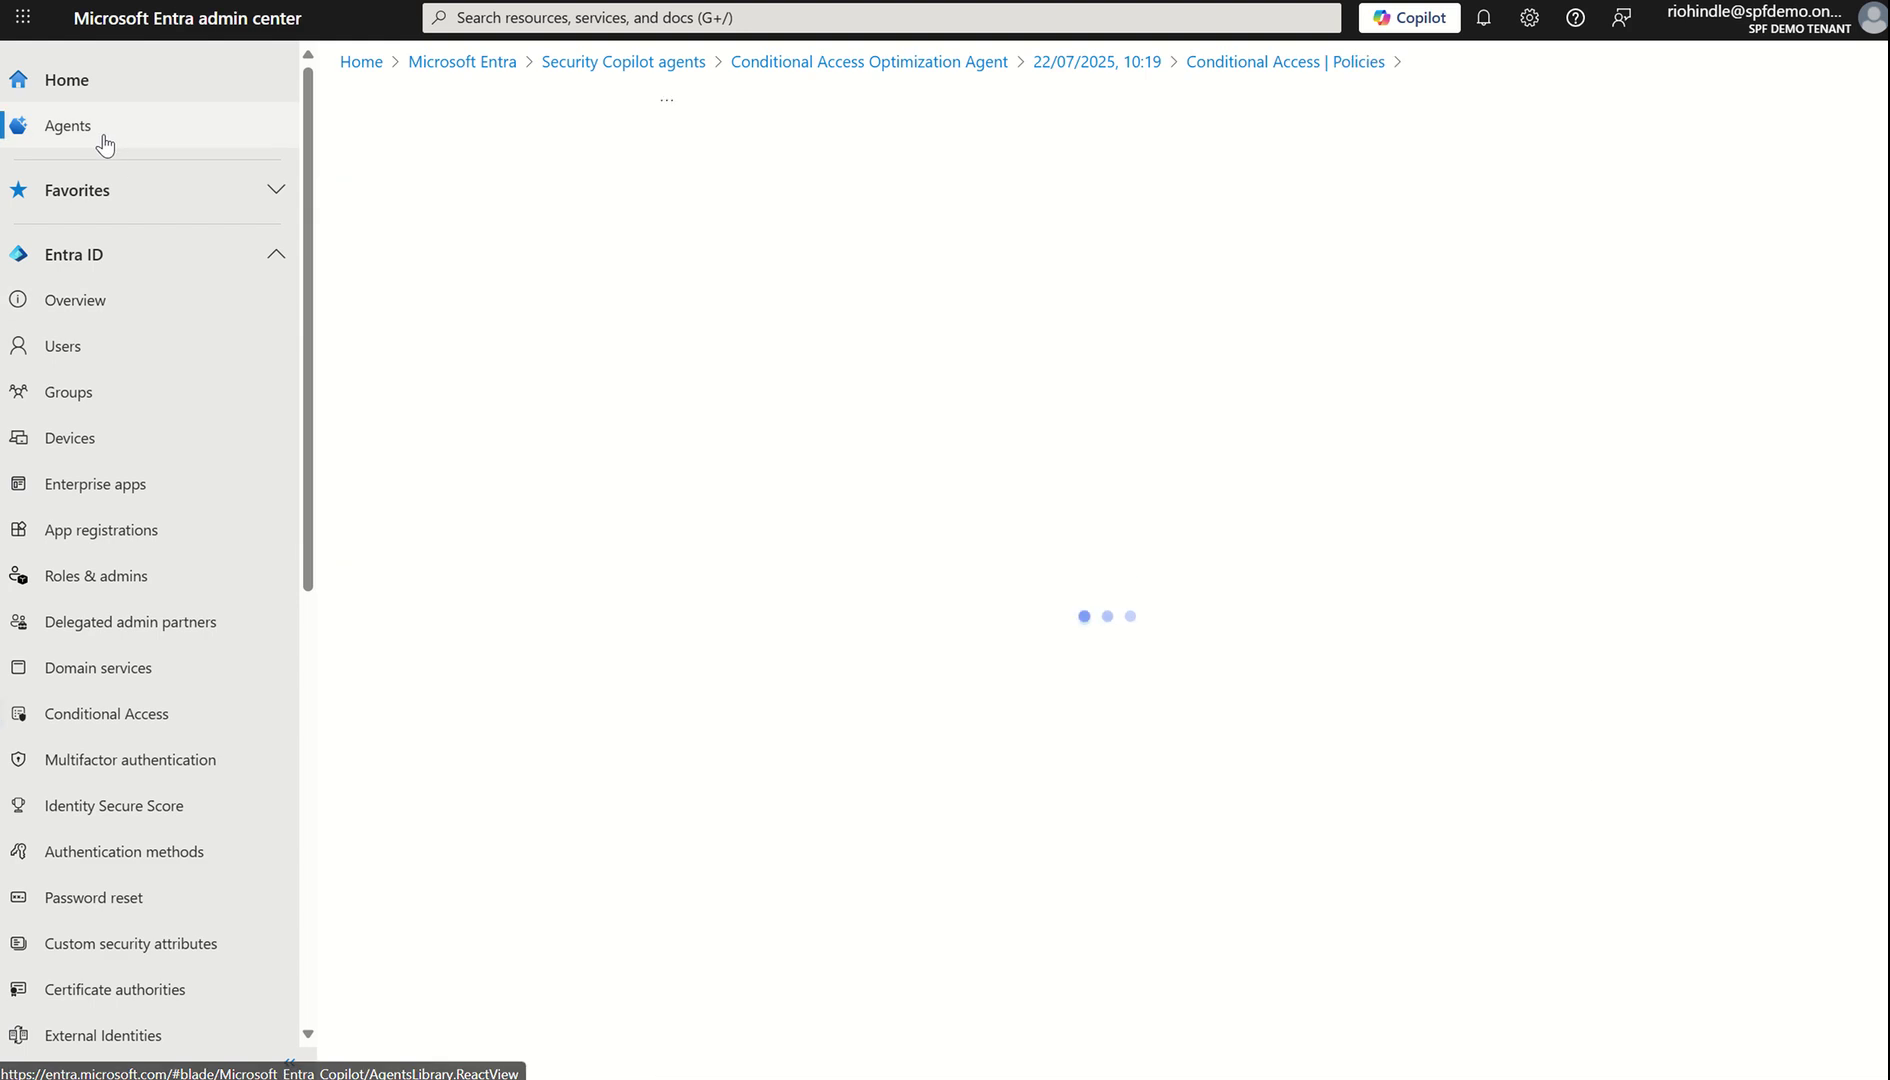